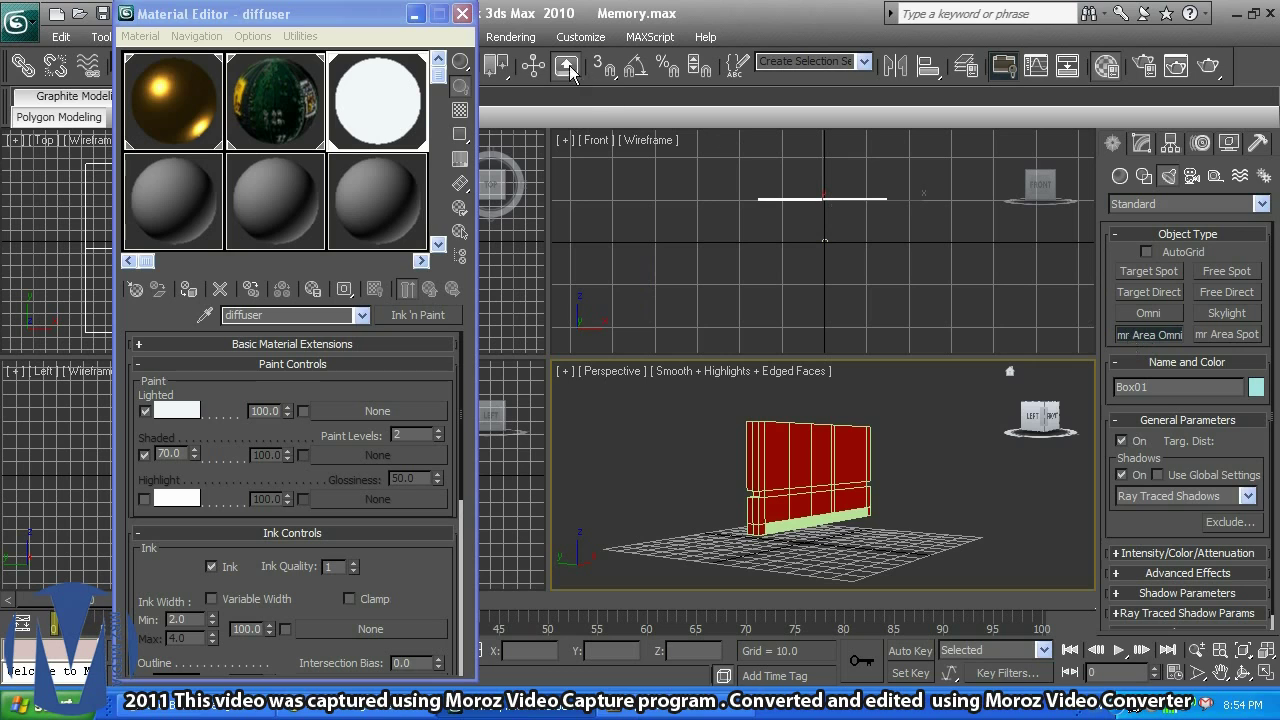
{"action": "left_click", "coordinate": [511, 36]}
{"action": "left_click", "coordinate": [520, 74]}
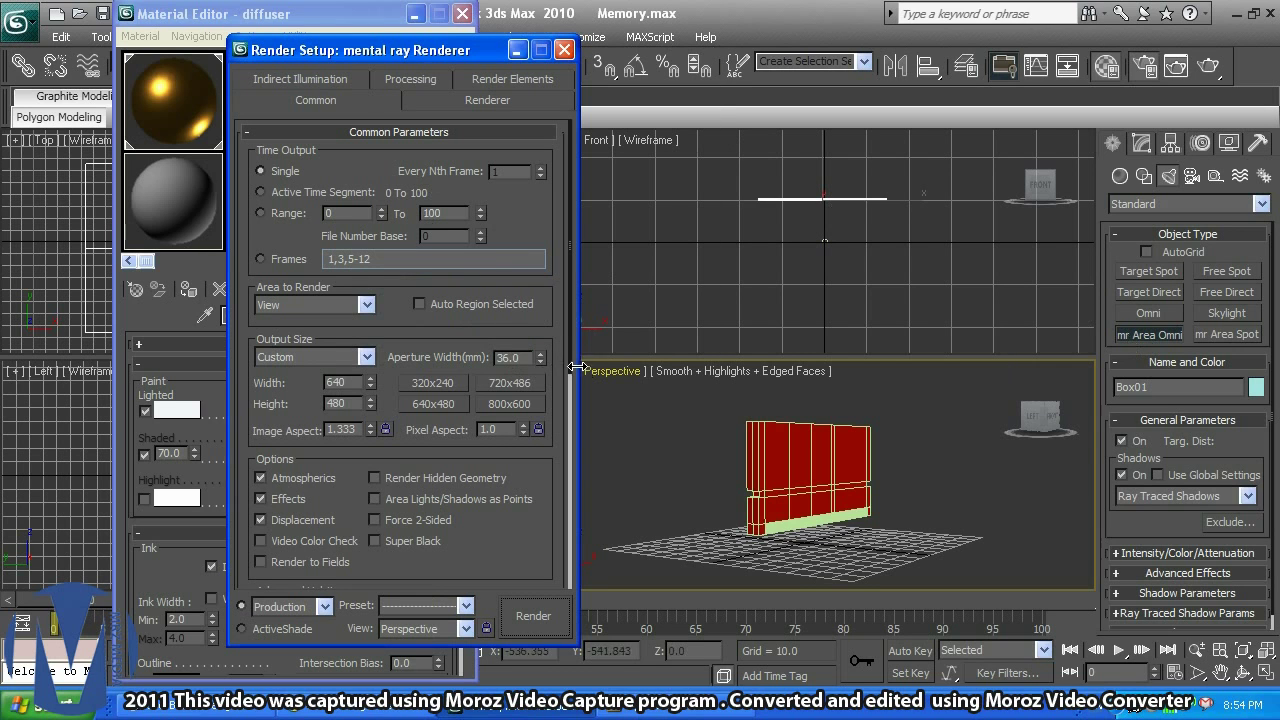
{"action": "scroll", "coordinate": [574, 373], "scroll_direction": "down", "scroll_amount": 8}
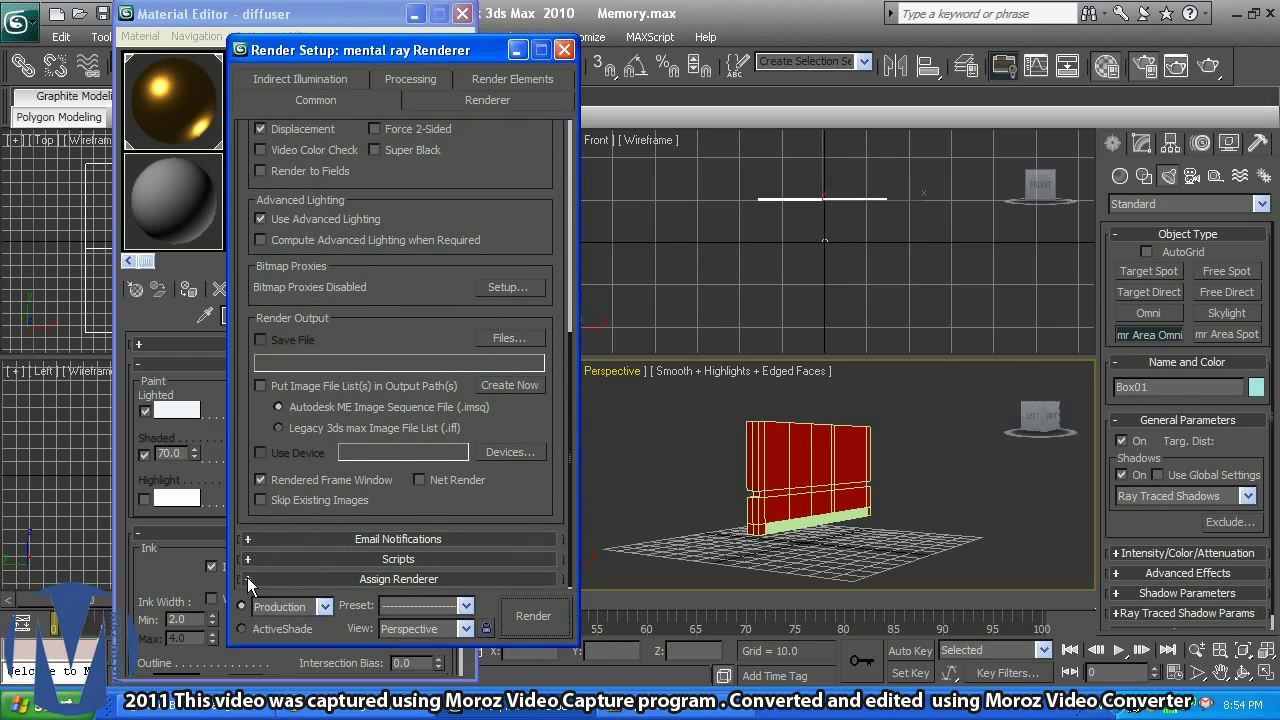
{"action": "left_click", "coordinate": [249, 580]}
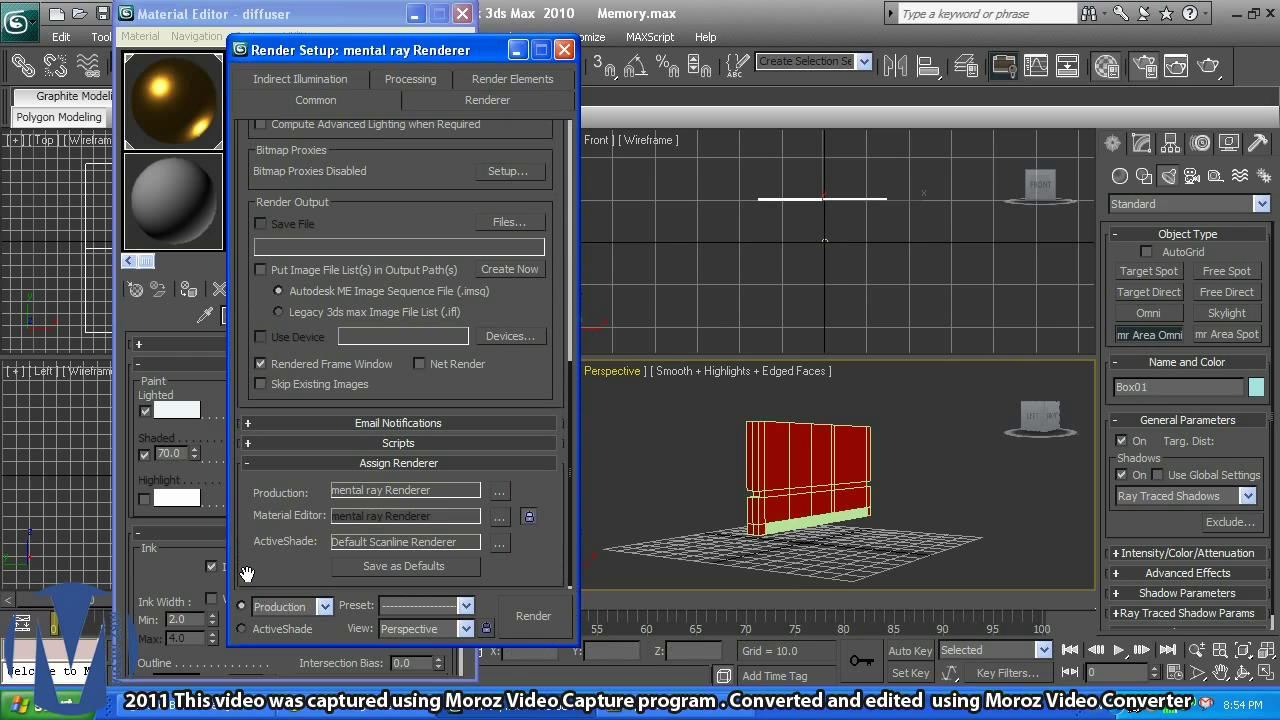
{"action": "left_click", "coordinate": [564, 49]}
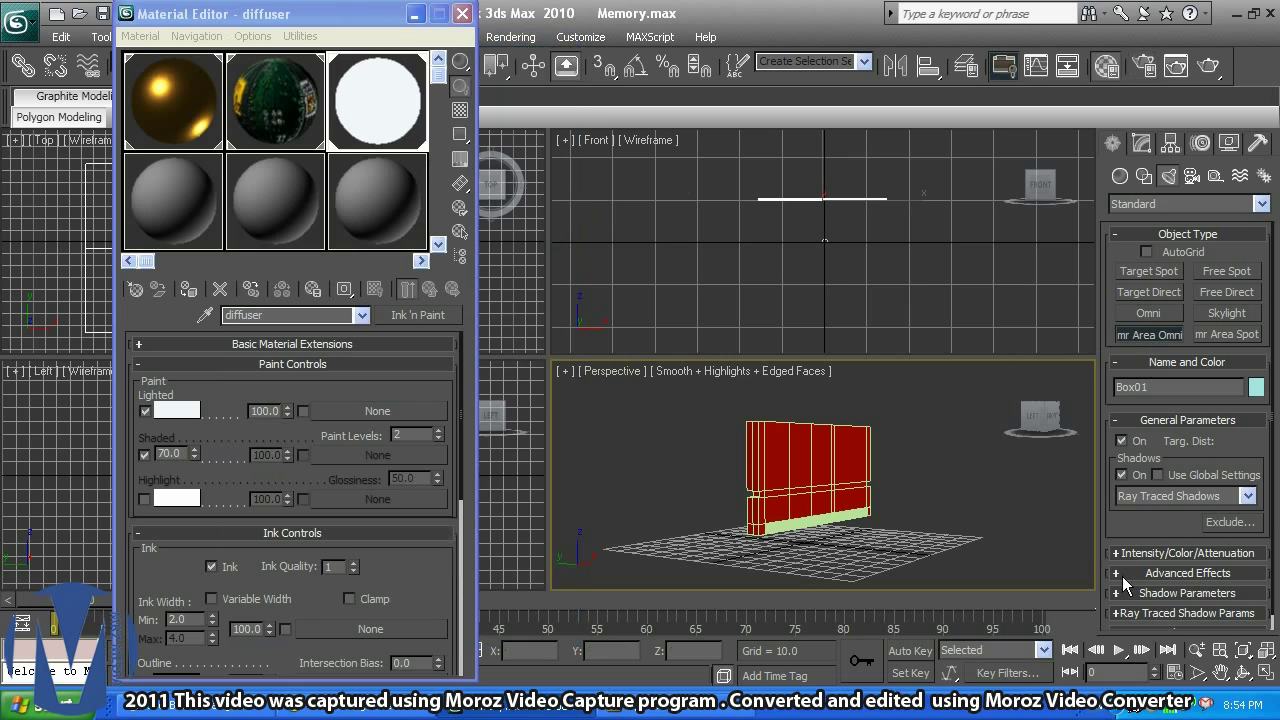
Place an mr Area Omni light in the Perspective view and test-render the board
{"action": "left_click", "coordinate": [1009, 509]}
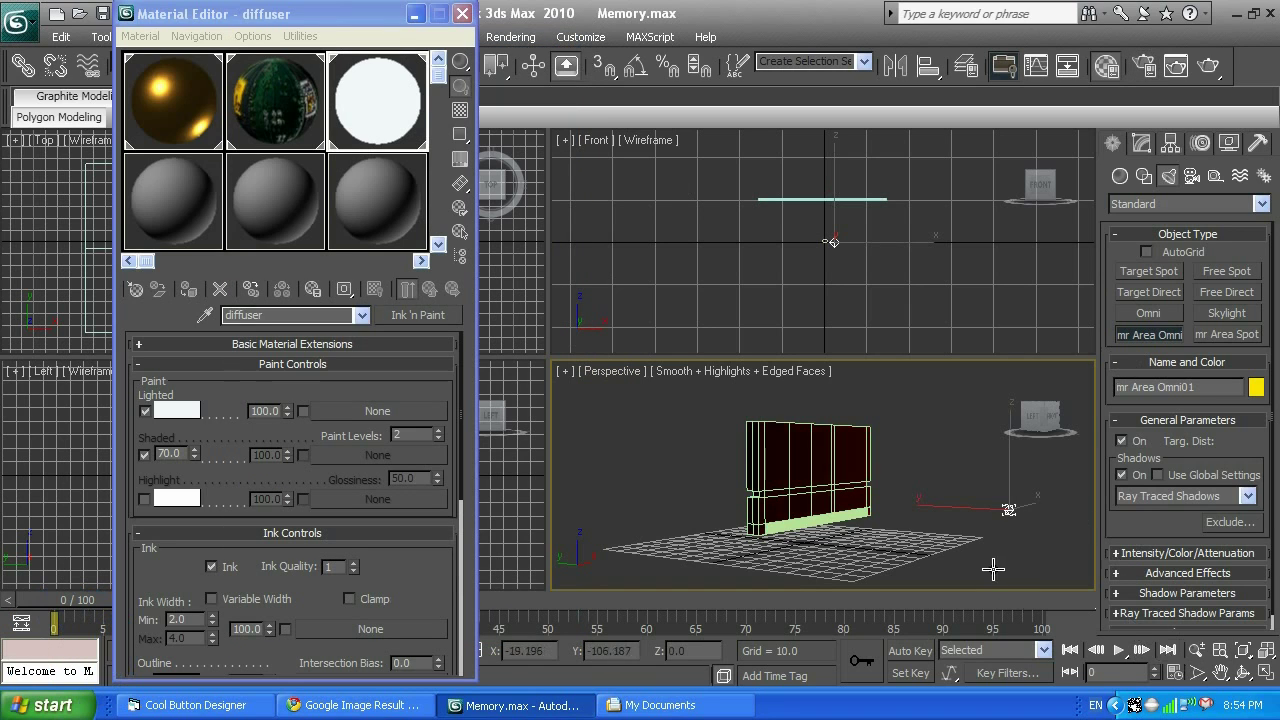
{"action": "key", "text": "shift+q"}
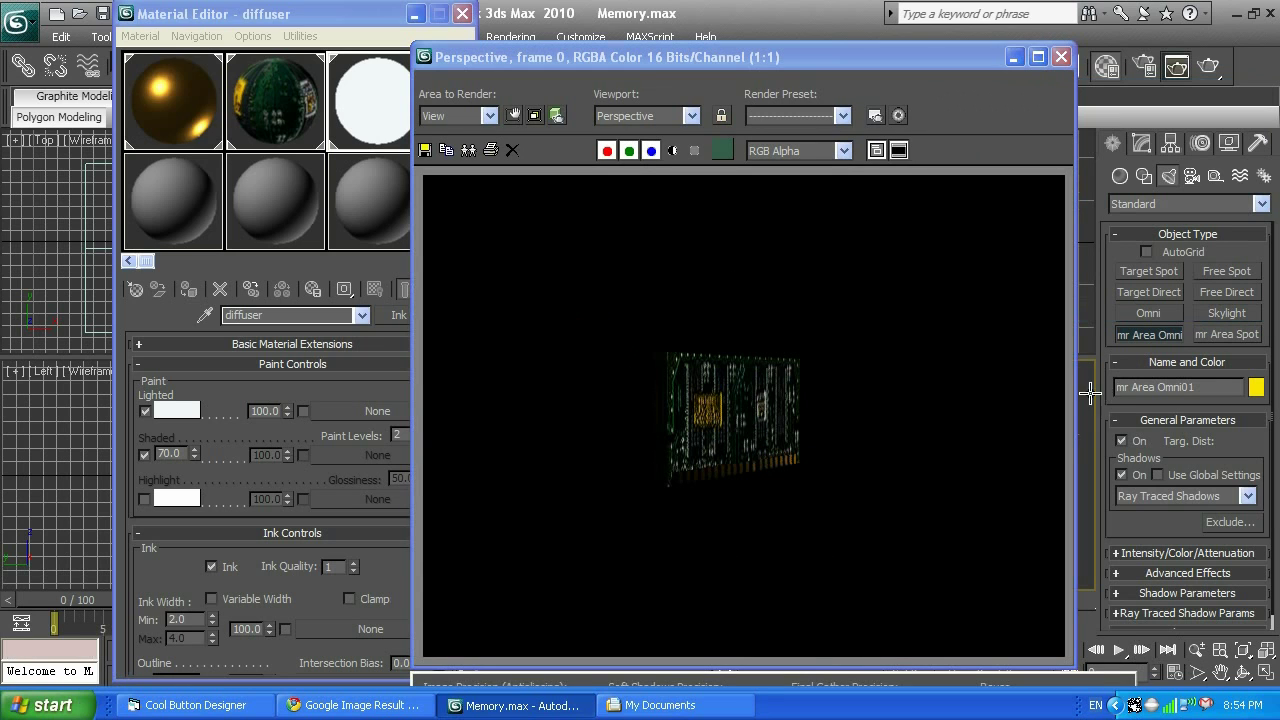
{"action": "left_click", "coordinate": [1062, 57]}
Orbit closer to the board, render again, and minimize the Material Editor
{"action": "left_click", "coordinate": [1243, 672]}
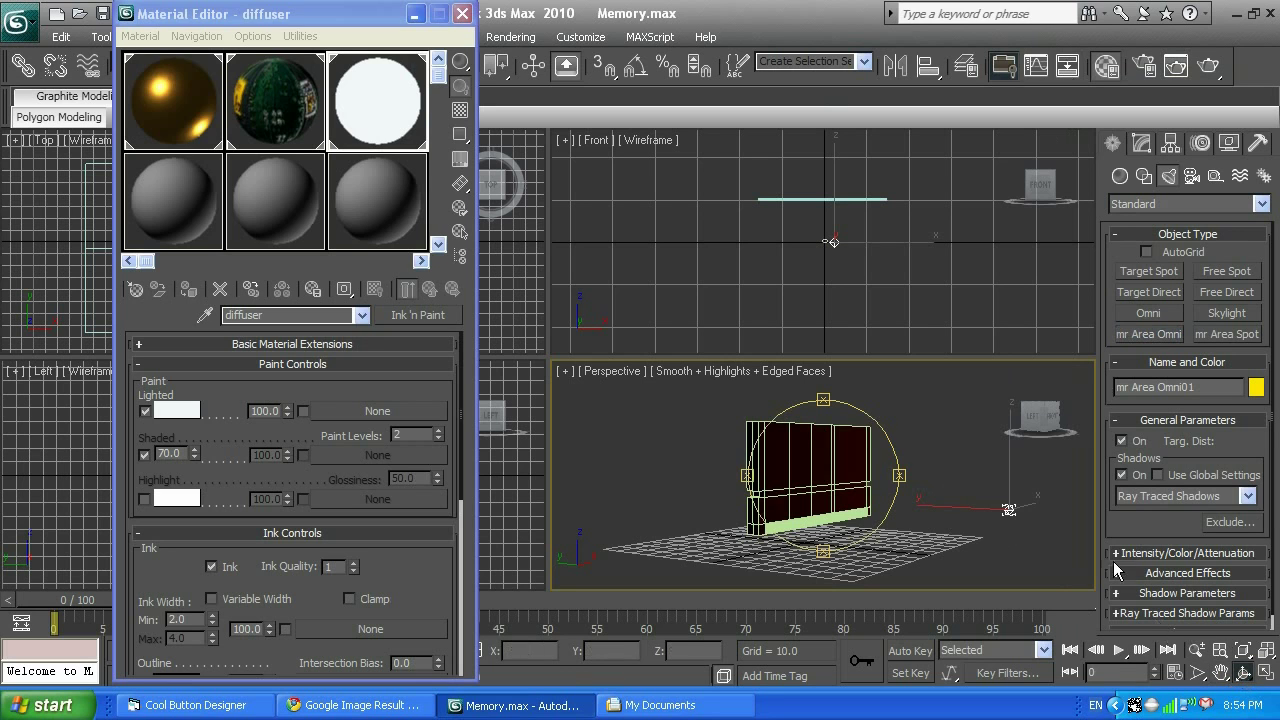
{"action": "left_click_drag", "start_coordinate": [900, 467], "coordinate": [857, 473]}
{"action": "key", "text": "shift+q"}
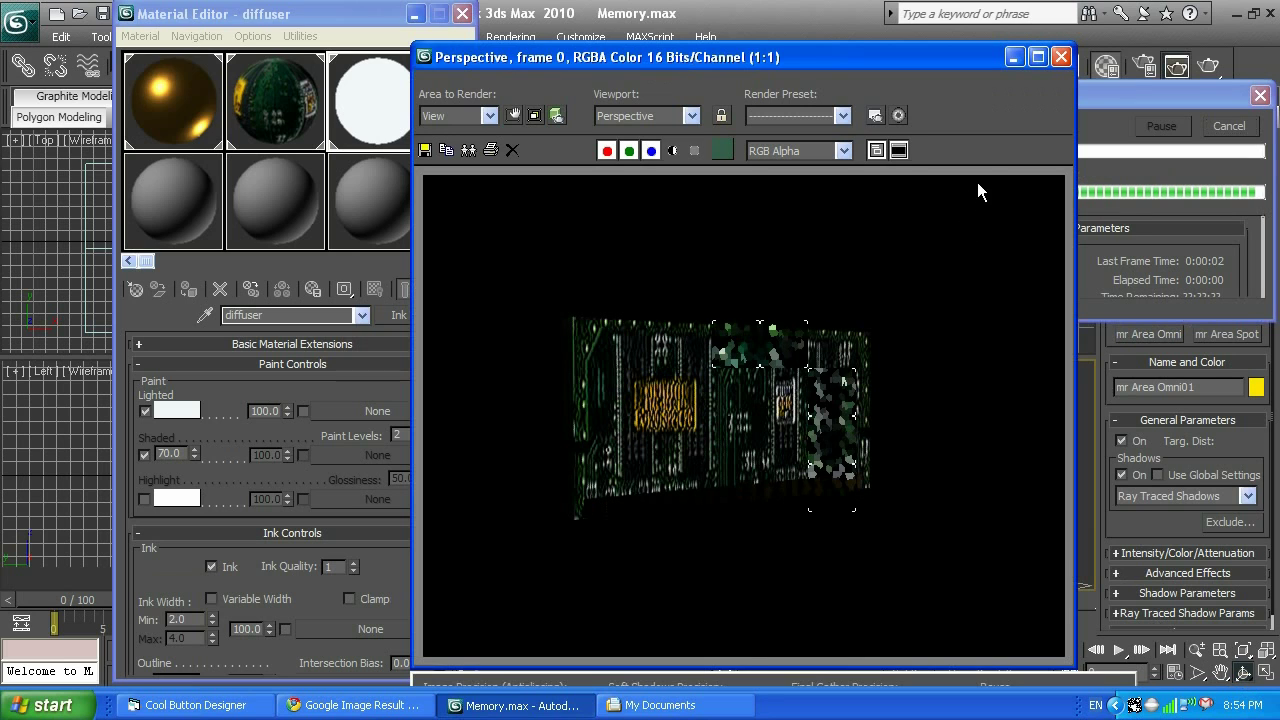
{"action": "left_click", "coordinate": [1061, 57]}
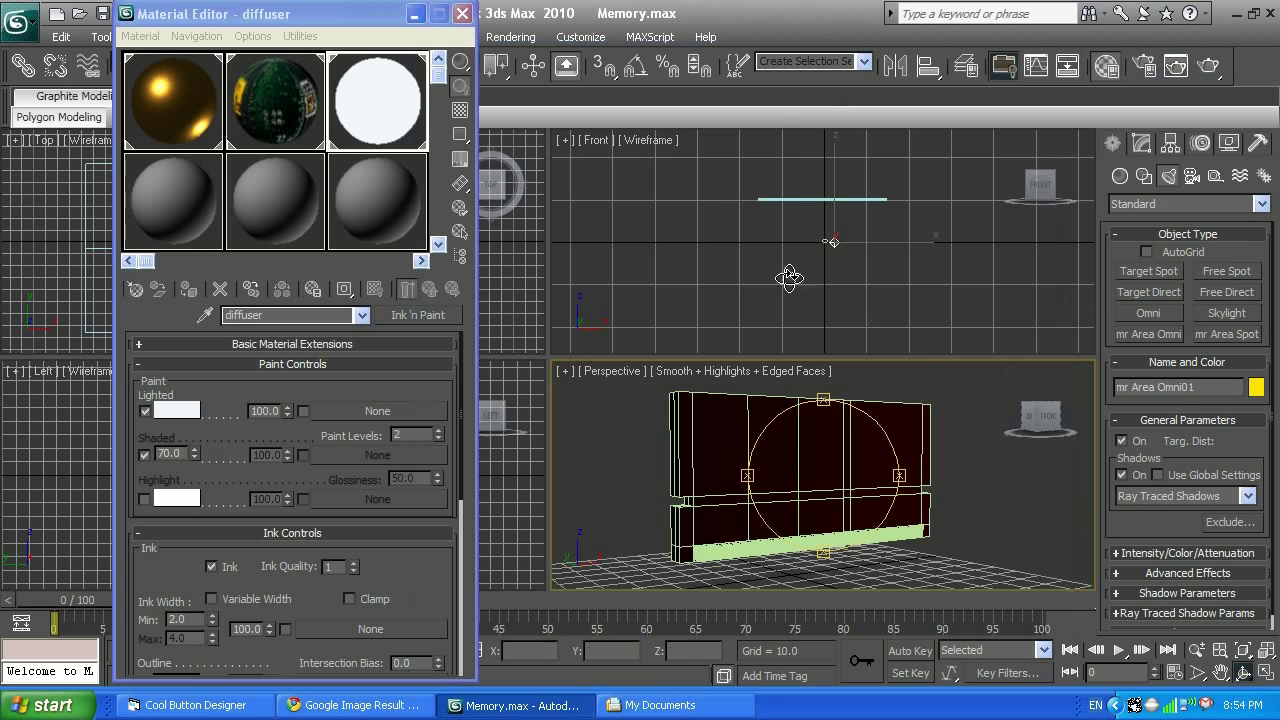
{"action": "left_click", "coordinate": [415, 14]}
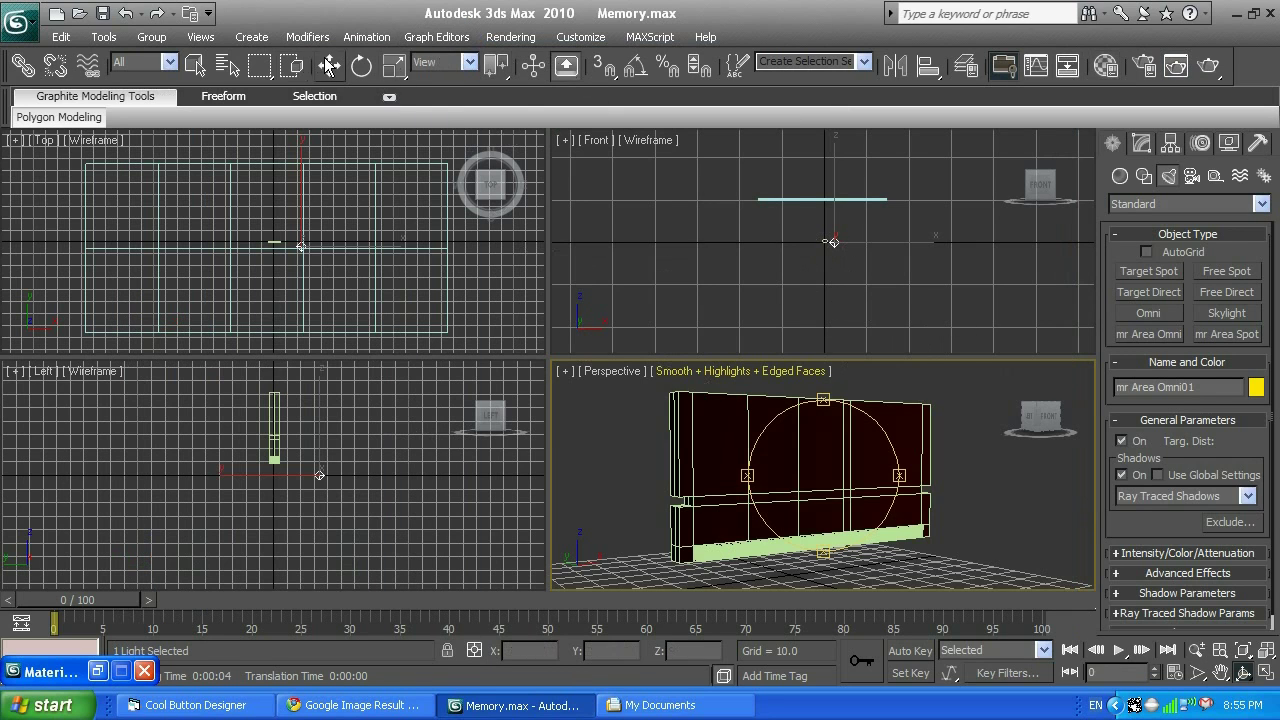
Raise the area light above the board in the Front view and rename it Light
{"action": "left_click", "coordinate": [329, 66]}
{"action": "left_click", "coordinate": [840, 197]}
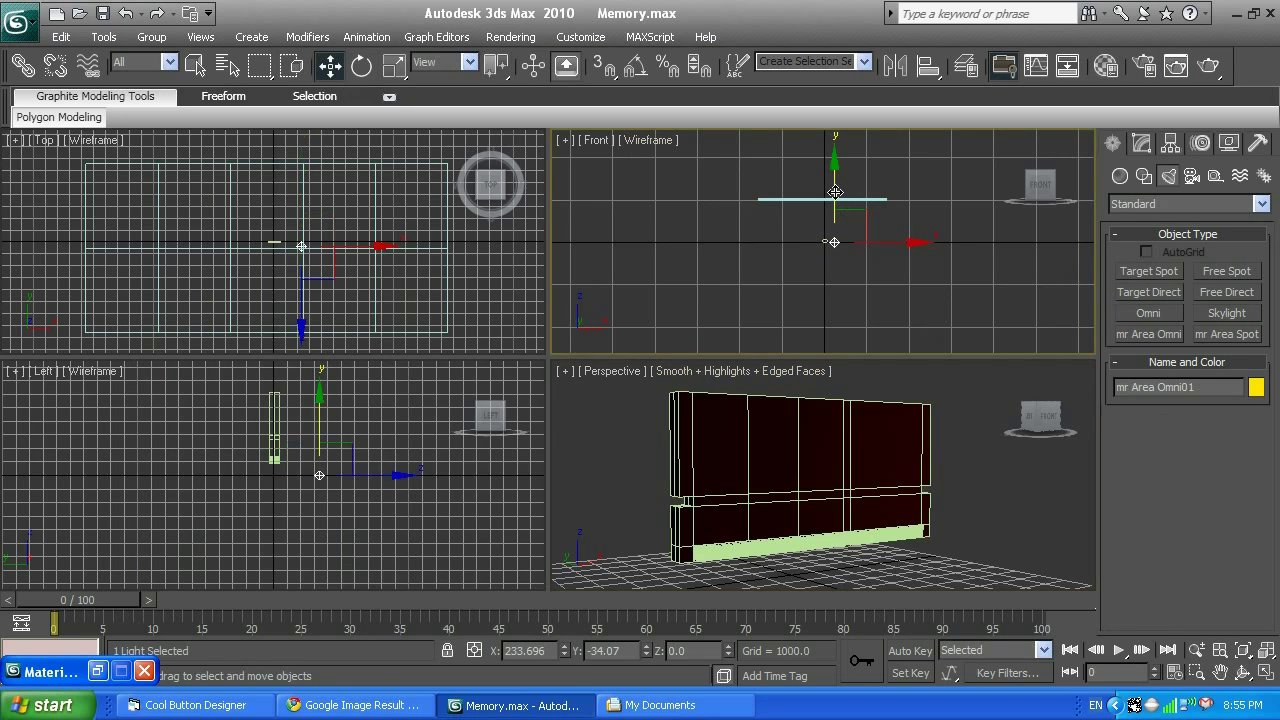
{"action": "left_click_drag", "start_coordinate": [834, 186], "coordinate": [834, 171]}
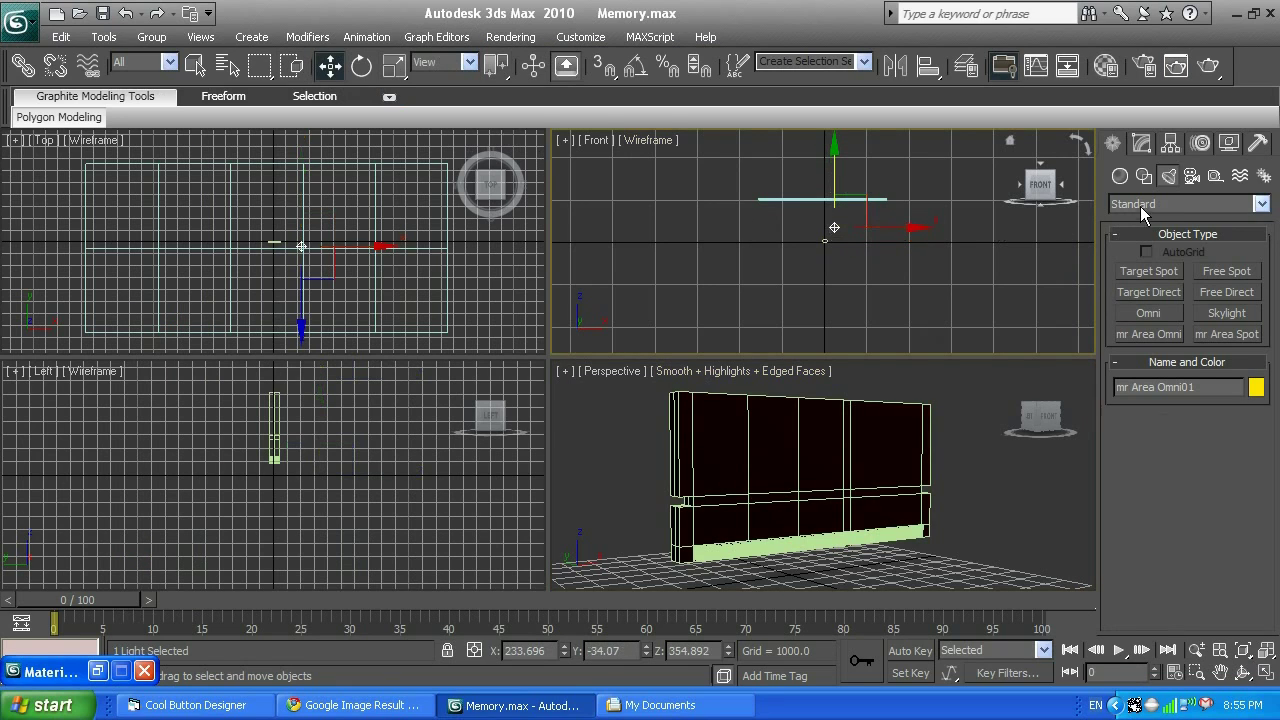
{"action": "left_click", "coordinate": [1142, 144]}
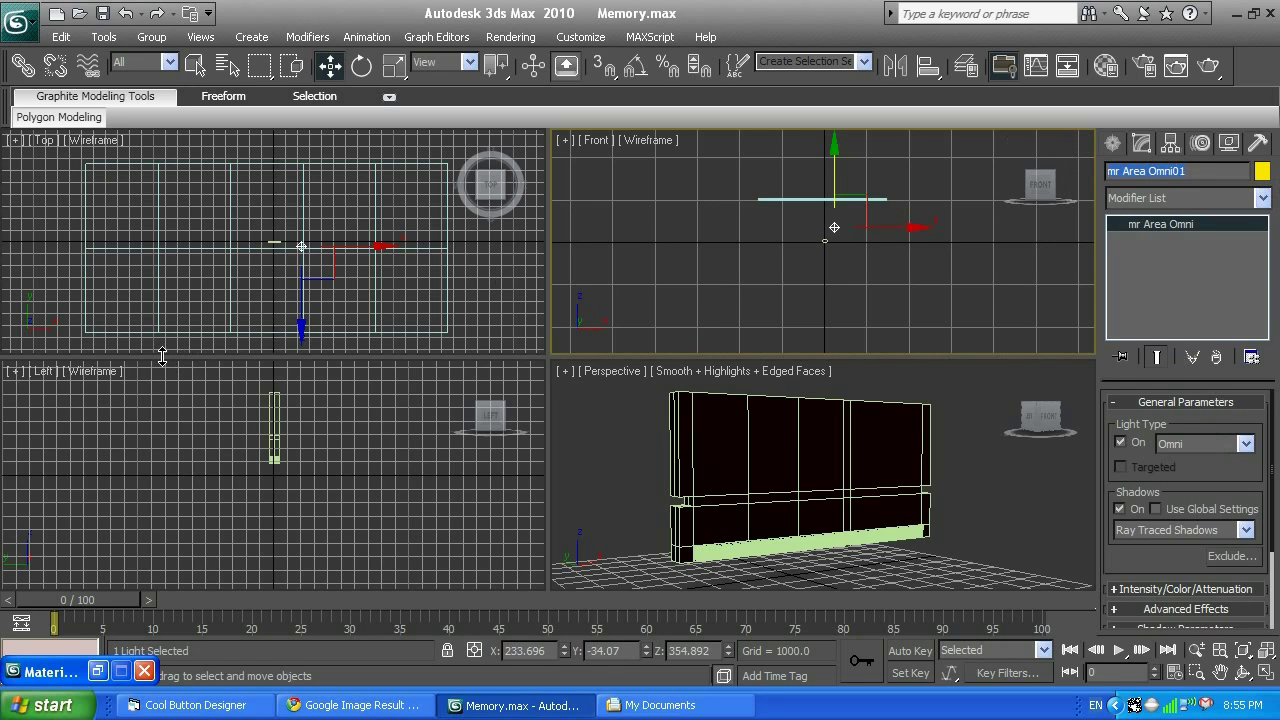
{"action": "type", "text": "Light"}
{"action": "left_click", "coordinate": [1132, 314]}
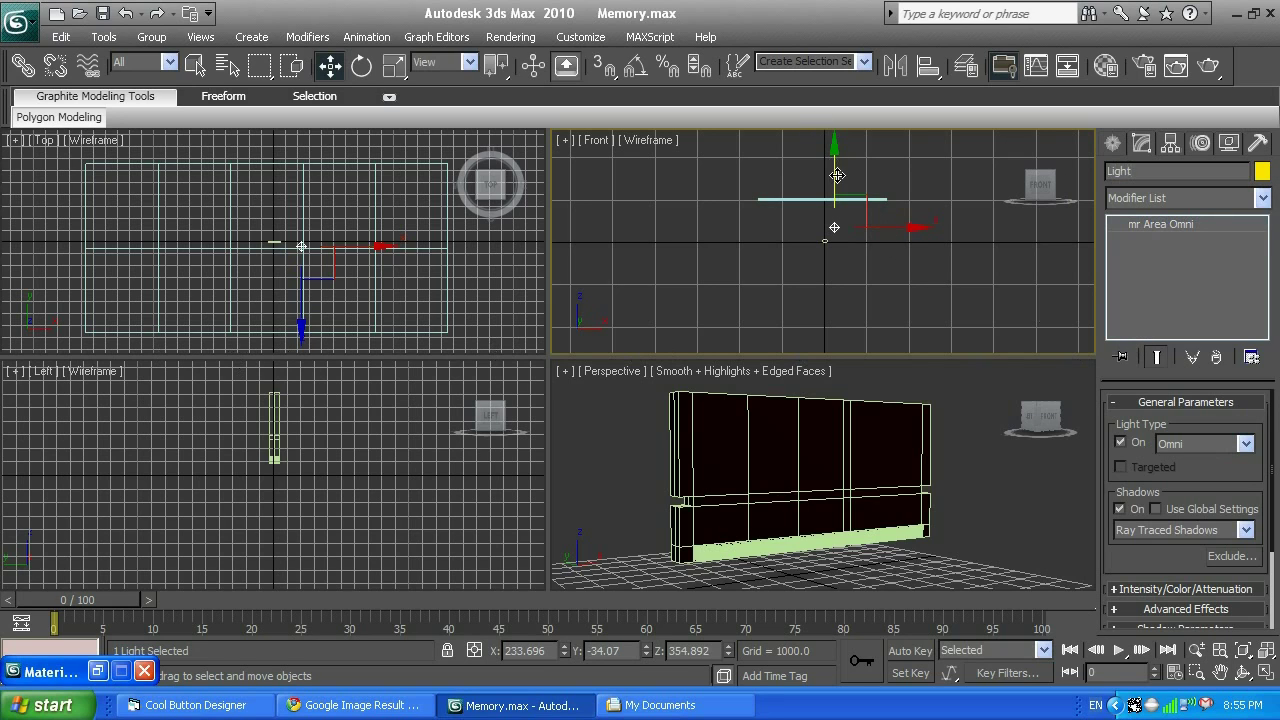
Lift the light a bit higher and test-render the new lighting
{"action": "left_click_drag", "start_coordinate": [837, 175], "coordinate": [837, 167]}
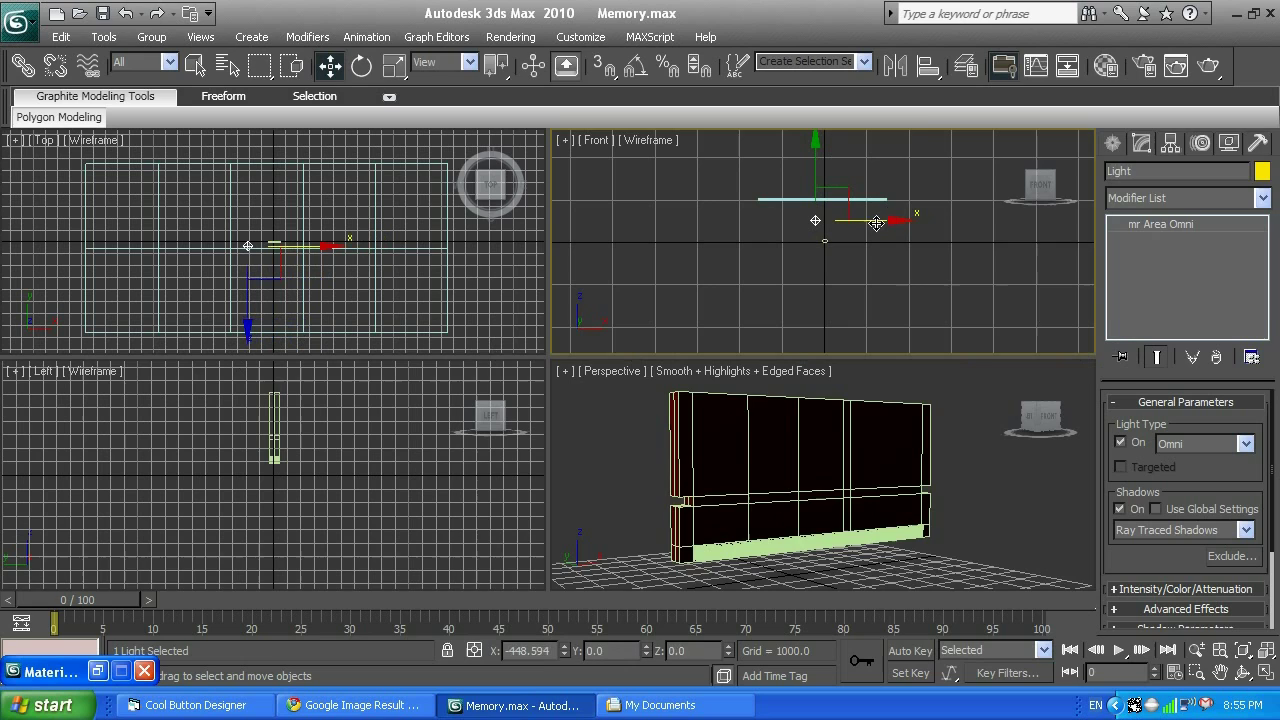
{"action": "key", "text": "F9"}
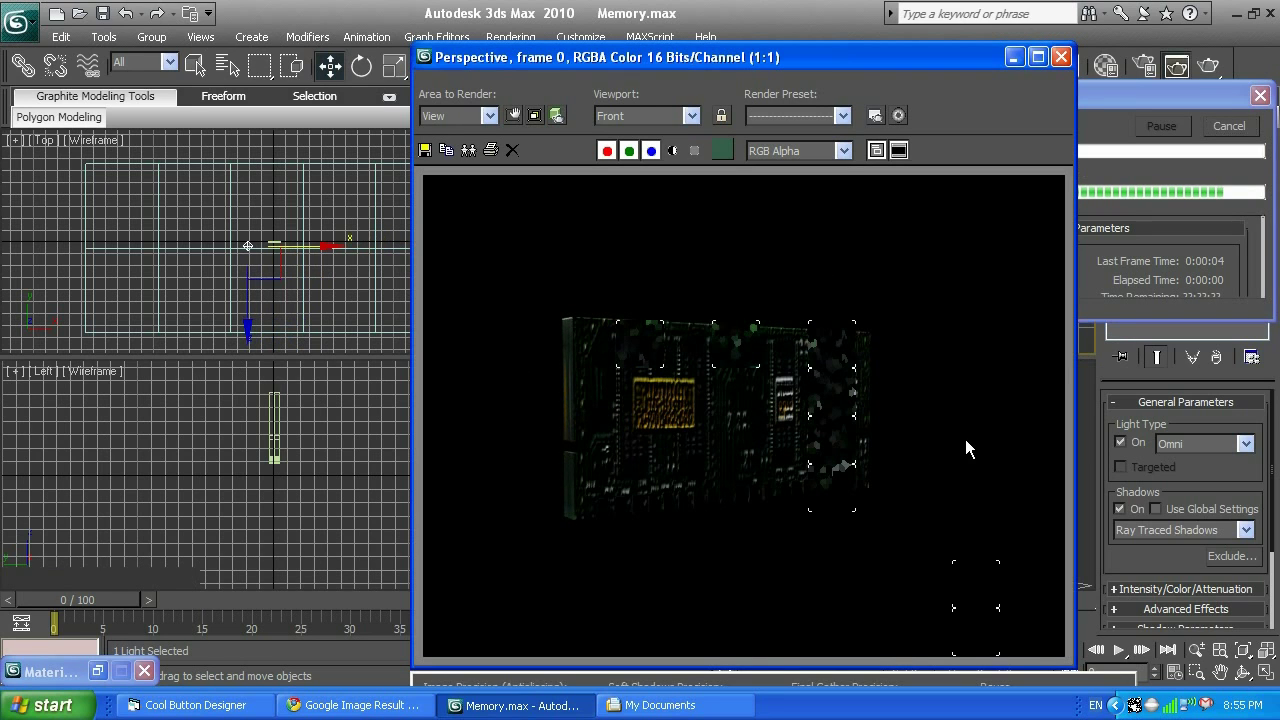
{"action": "left_click", "coordinate": [1063, 62]}
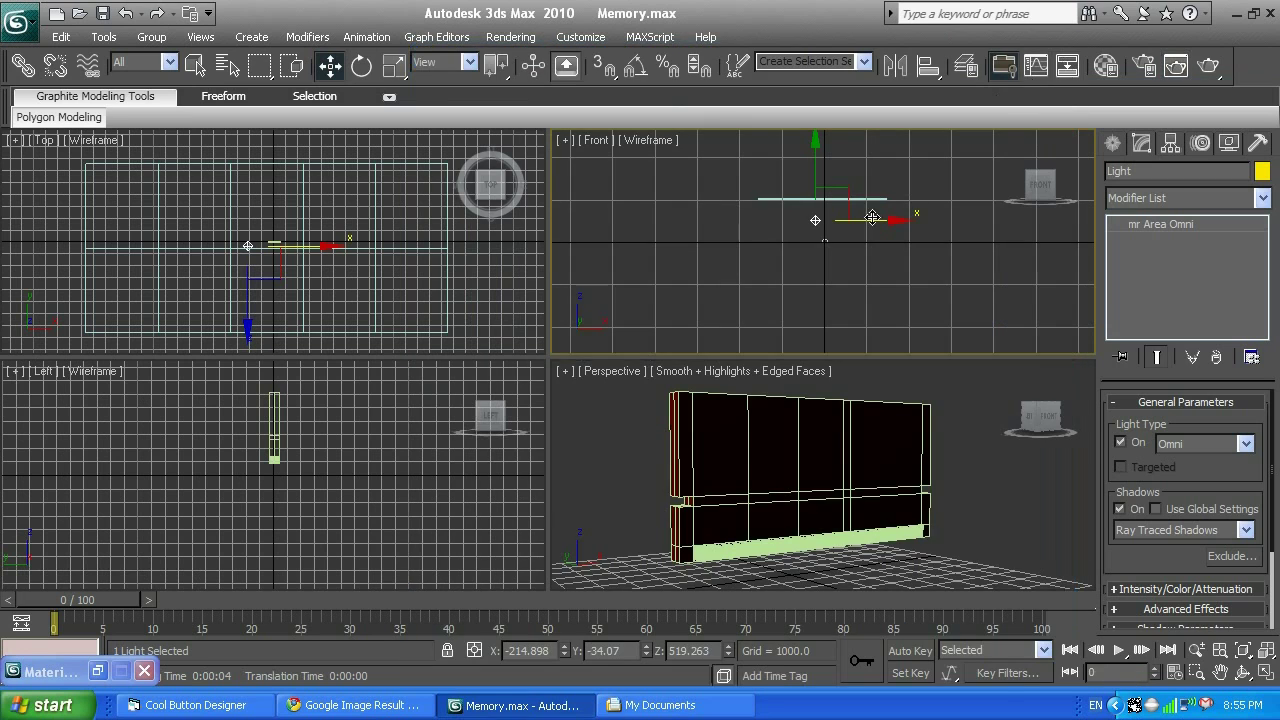
Slide the light to the right in the Top view and render the result
{"action": "middle_click", "coordinate": [326, 301]}
{"action": "scroll", "coordinate": [326, 301], "scroll_direction": "up", "scroll_amount": 3}
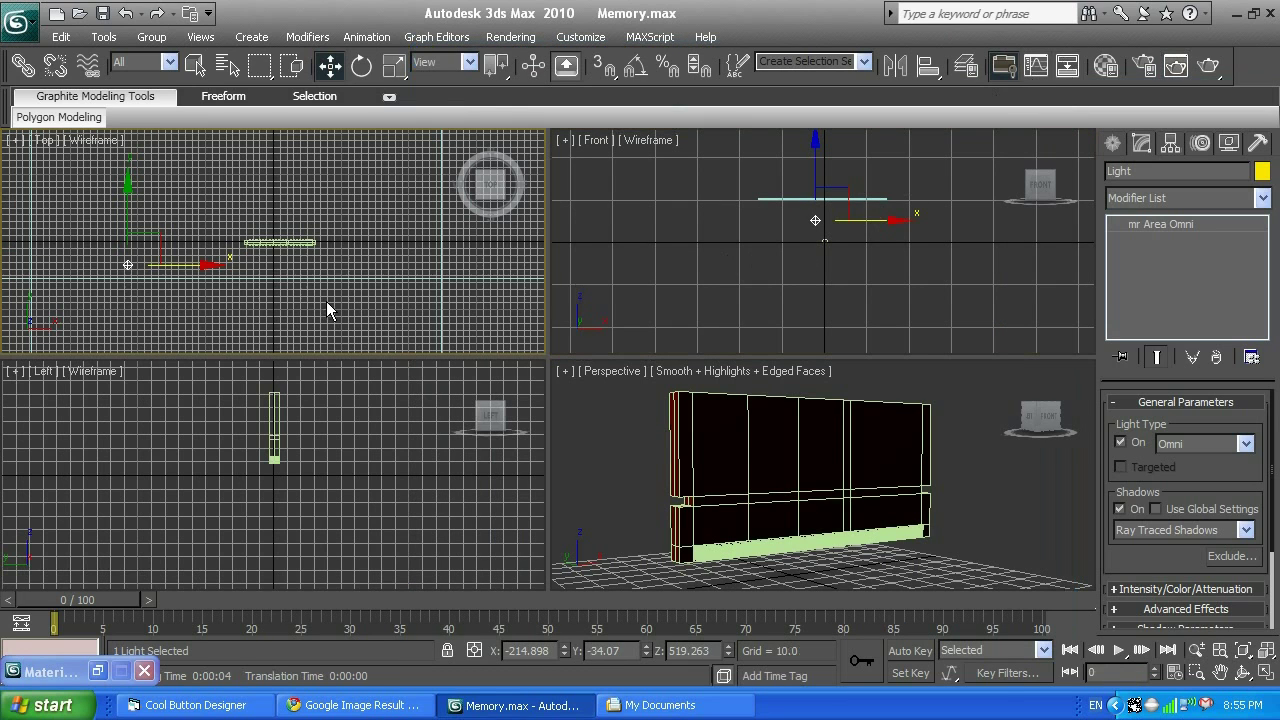
{"action": "left_click_drag", "start_coordinate": [215, 265], "coordinate": [273, 265]}
{"action": "key", "text": "shift+q"}
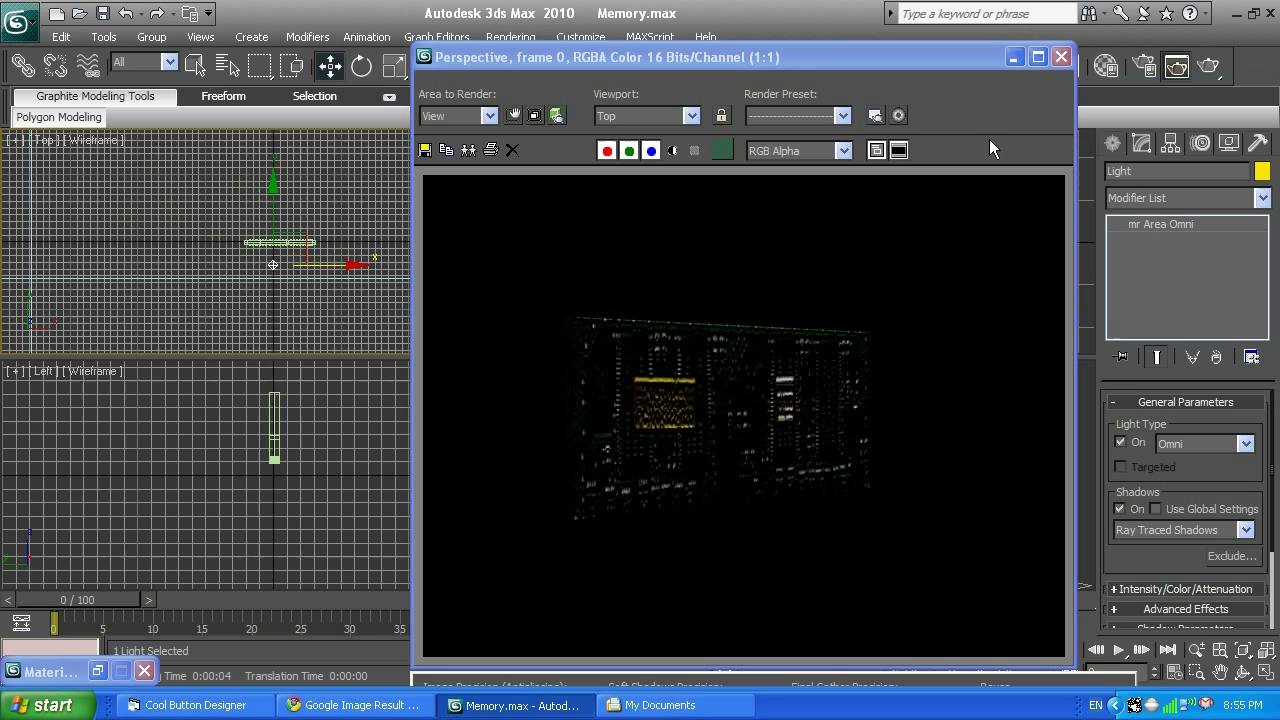
{"action": "left_click", "coordinate": [1061, 56]}
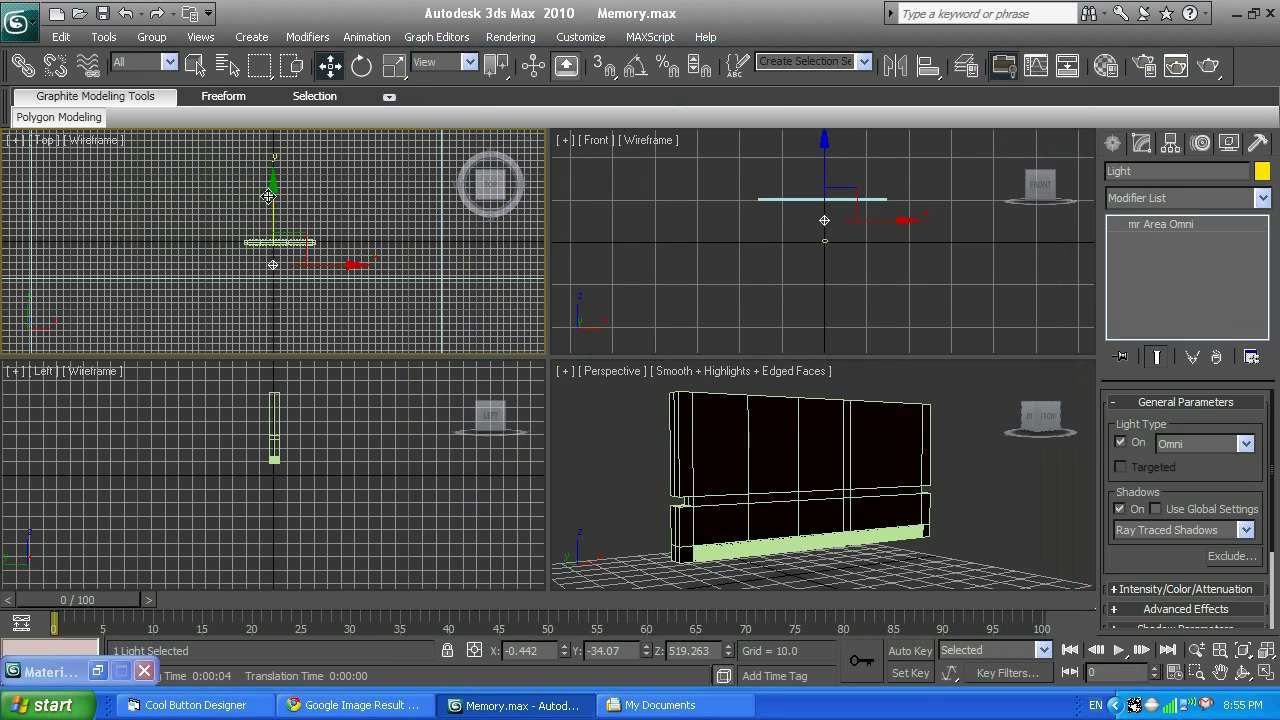
Orbit the Perspective view around the board and render that angle
{"action": "left_click", "coordinate": [1243, 672]}
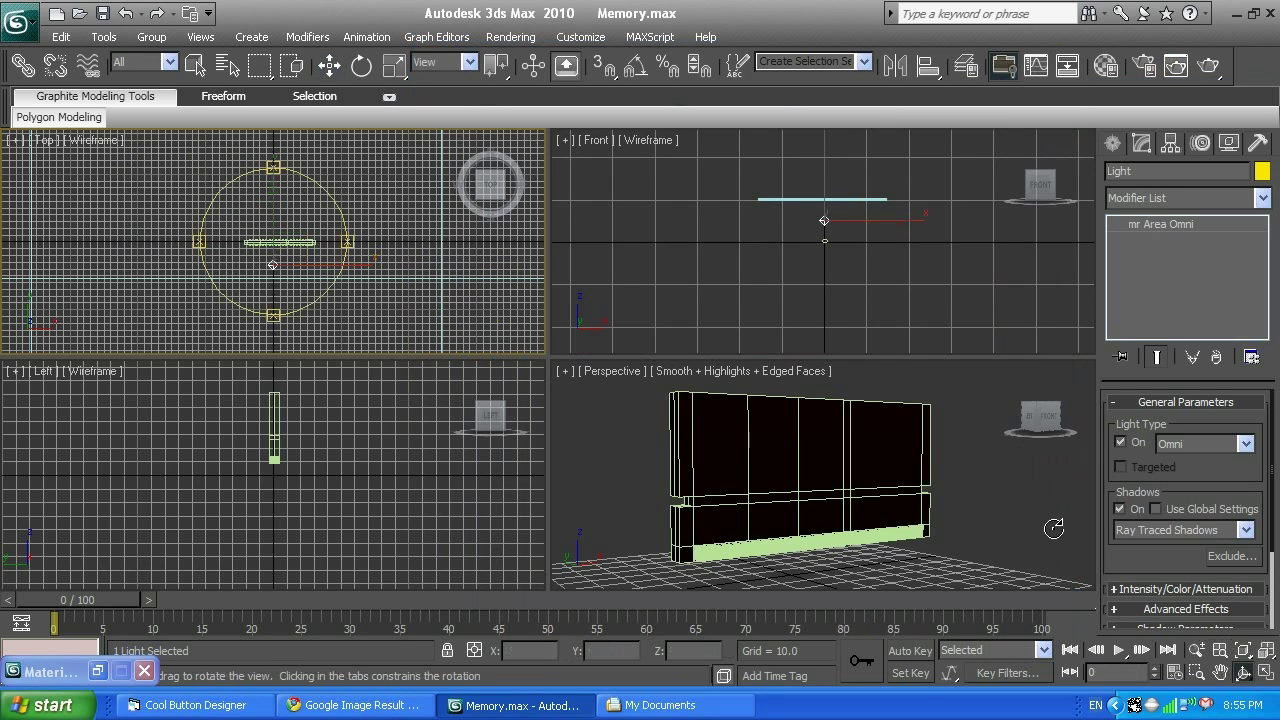
{"action": "left_click", "coordinate": [976, 502]}
{"action": "left_click_drag", "start_coordinate": [900, 480], "coordinate": [1093, 473]}
{"action": "key", "text": "shift+q"}
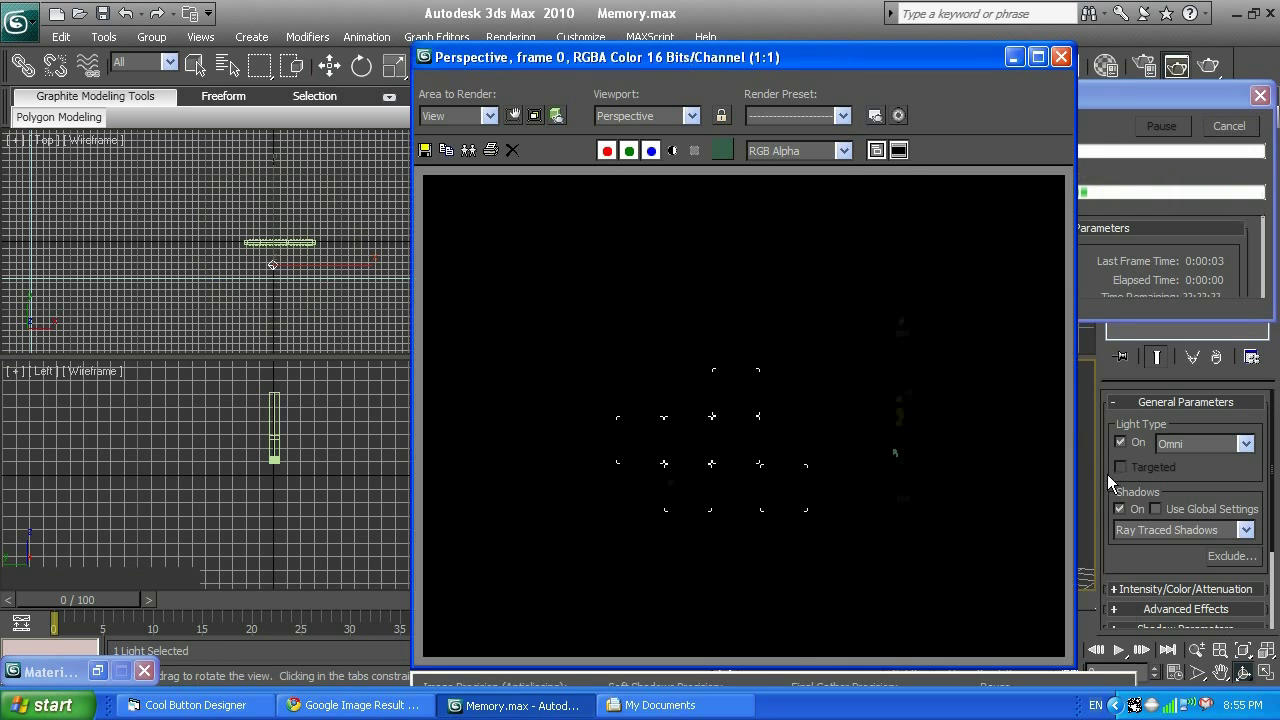
Re-render the Perspective view to check the lighting again
{"action": "left_click", "coordinate": [1061, 56]}
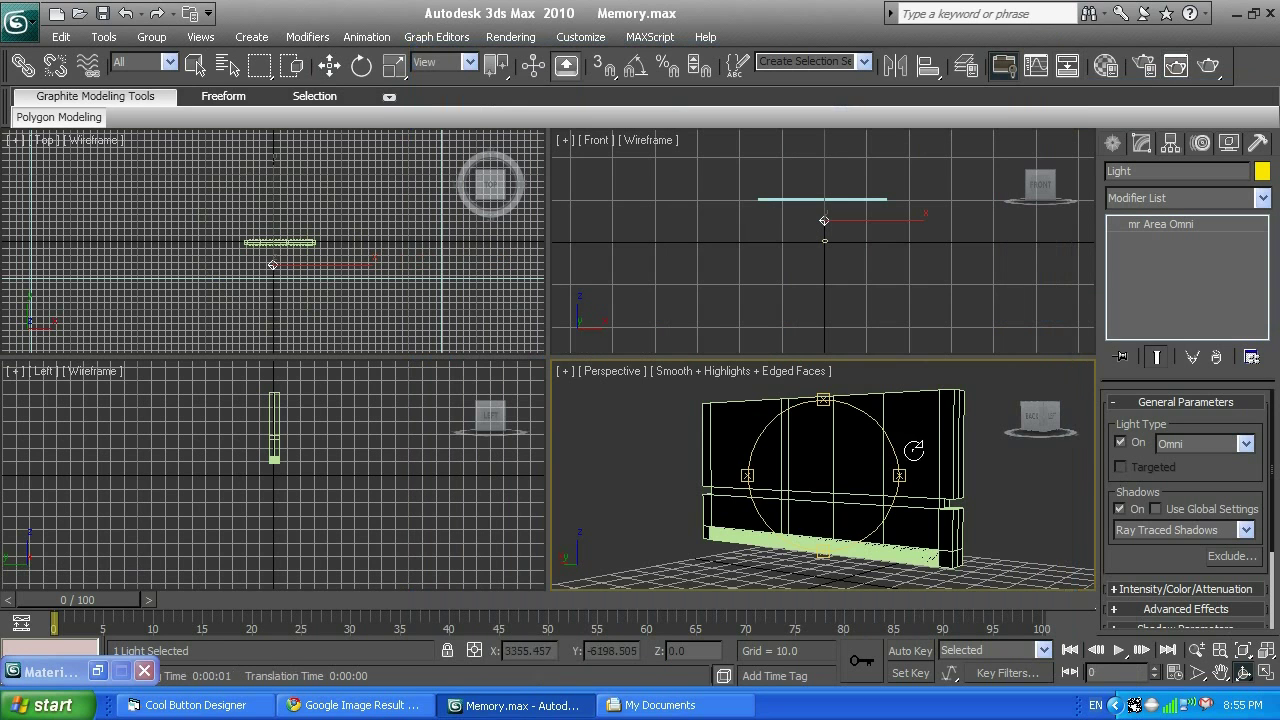
{"action": "key", "text": "shift+q"}
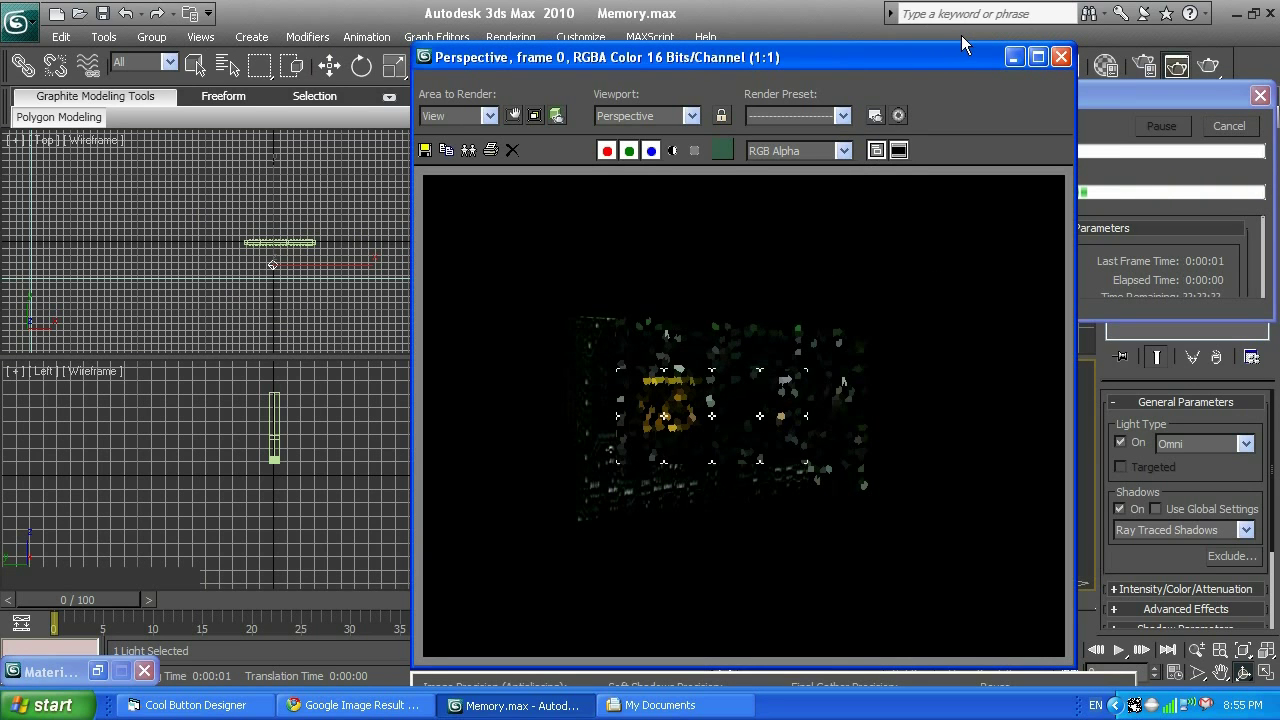
{"action": "left_click", "coordinate": [1062, 62]}
Move the light forward in Top view, lower it closer in Left view, and render
{"action": "right_click", "coordinate": [433, 233]}
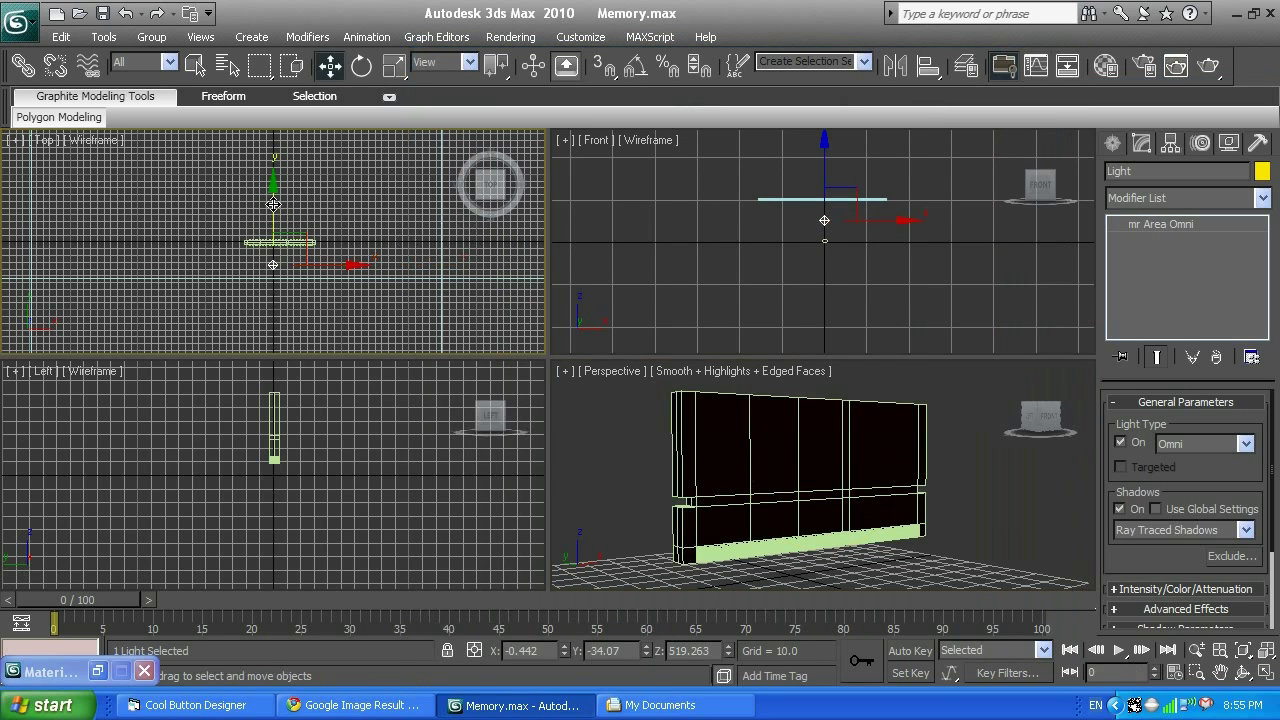
{"action": "left_click_drag", "start_coordinate": [273, 206], "coordinate": [273, 284]}
{"action": "right_click", "coordinate": [396, 455]}
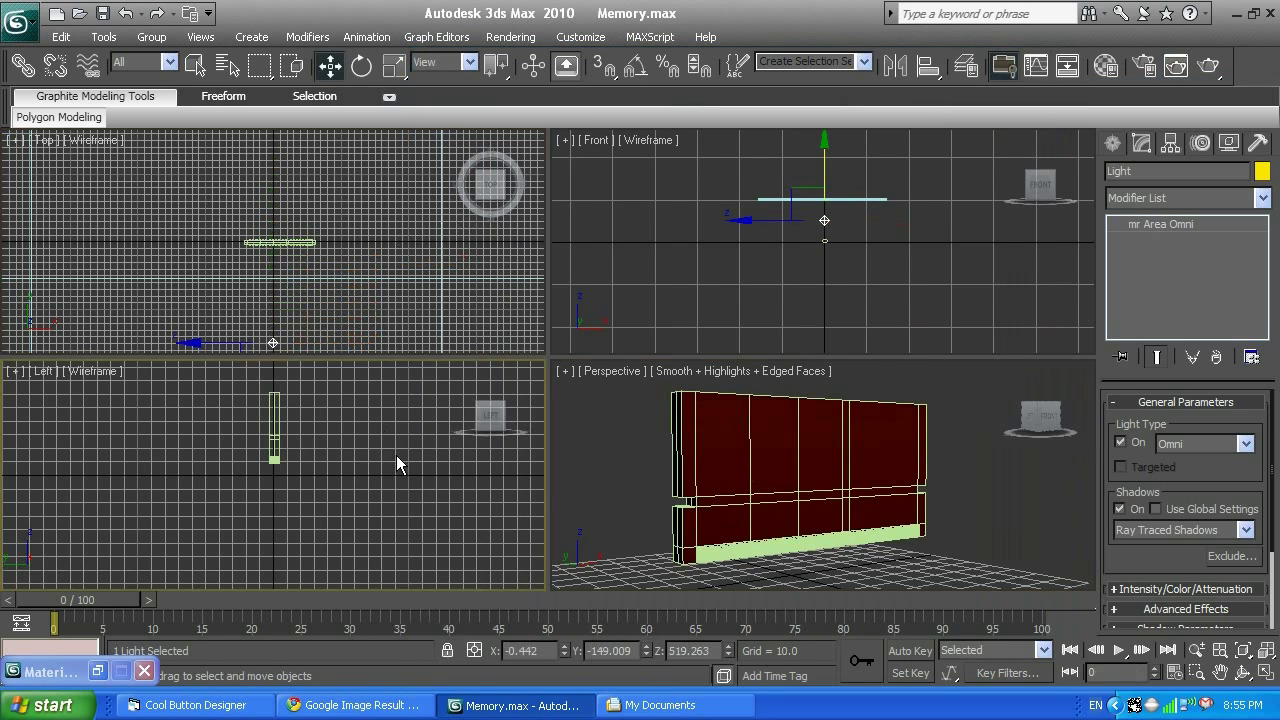
{"action": "scroll", "coordinate": [396, 460], "scroll_direction": "down", "scroll_amount": 3}
{"action": "scroll", "coordinate": [396, 455], "scroll_direction": "down", "scroll_amount": 4}
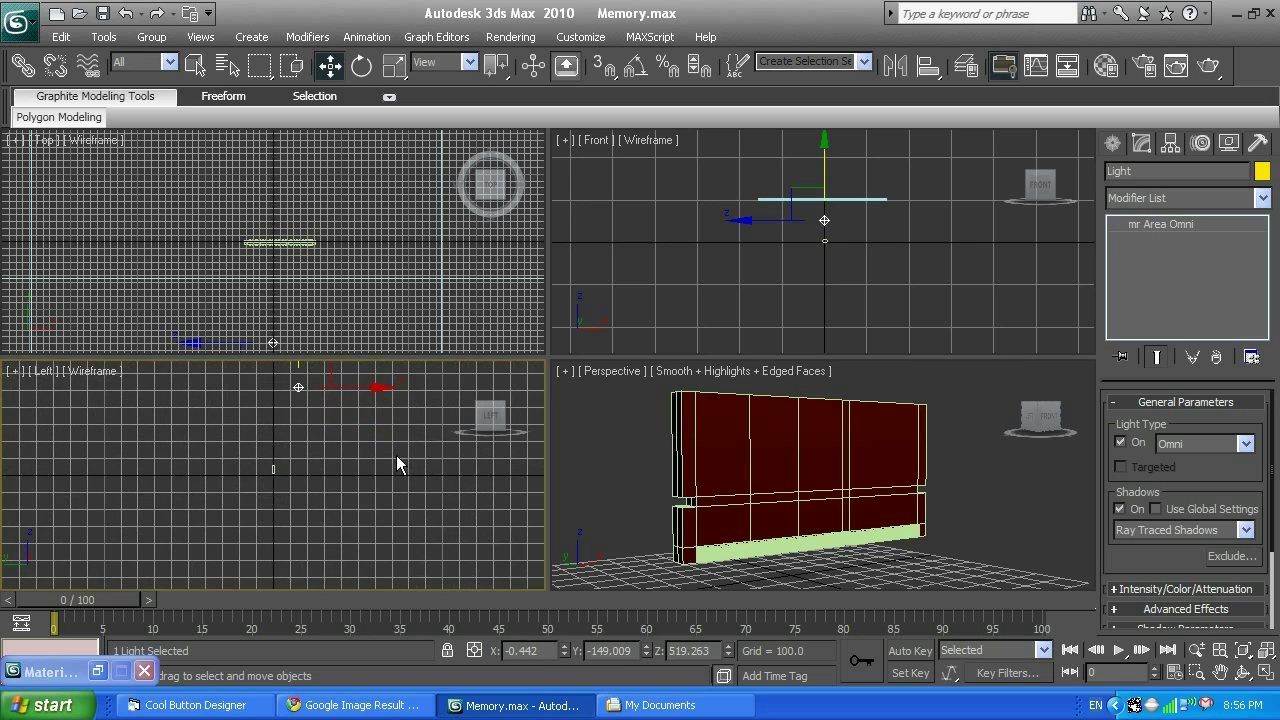
{"action": "left_click_drag", "start_coordinate": [366, 389], "coordinate": [412, 389]}
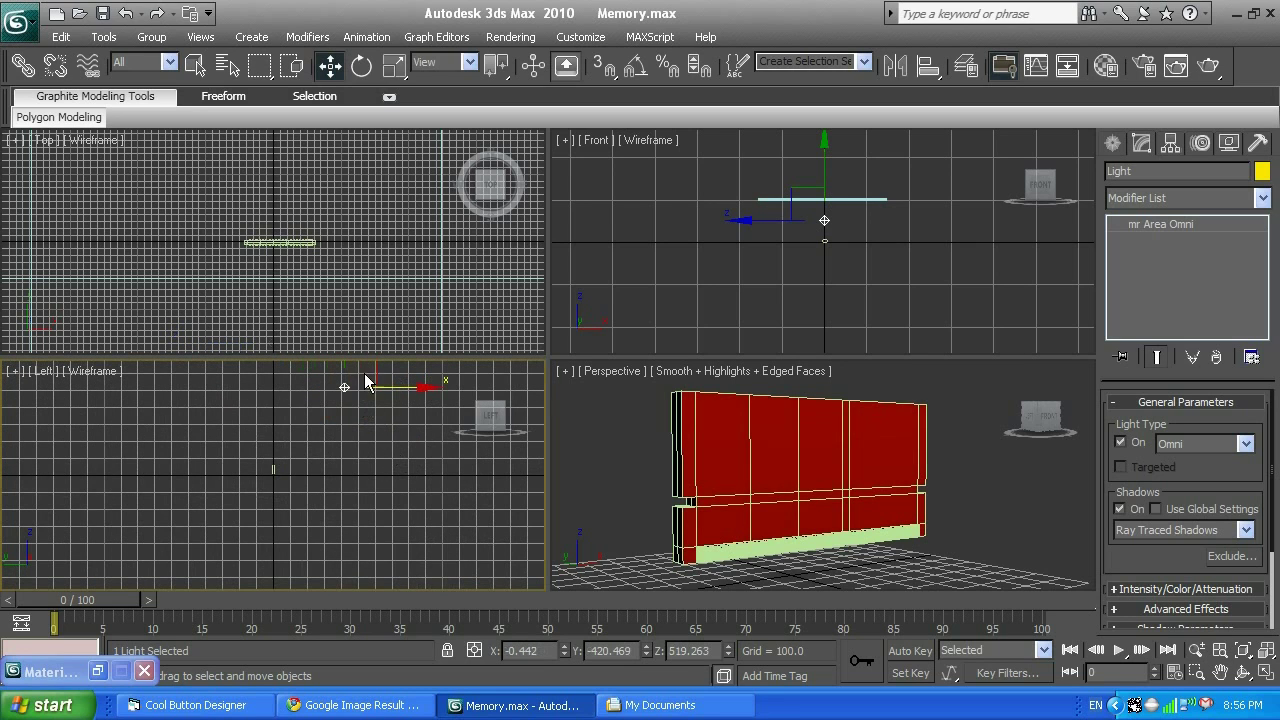
{"action": "left_click_drag", "start_coordinate": [346, 364], "coordinate": [346, 434]}
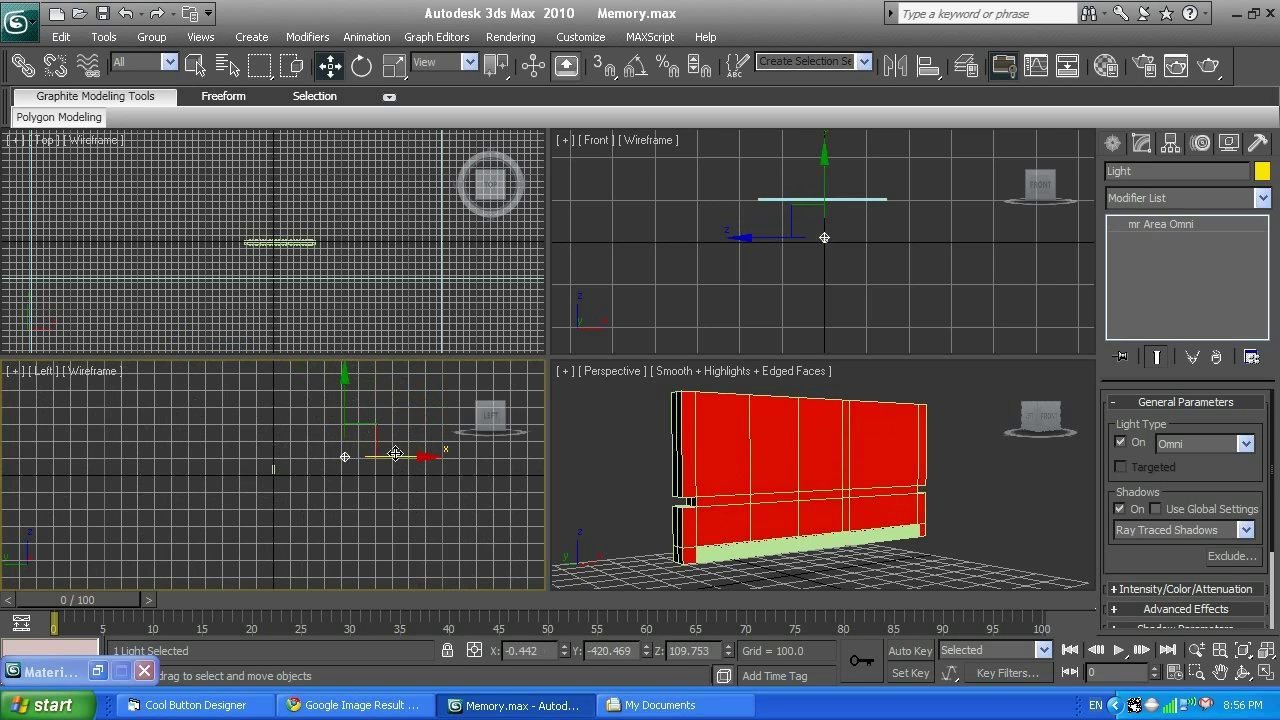
{"action": "left_click_drag", "start_coordinate": [396, 457], "coordinate": [322, 422]}
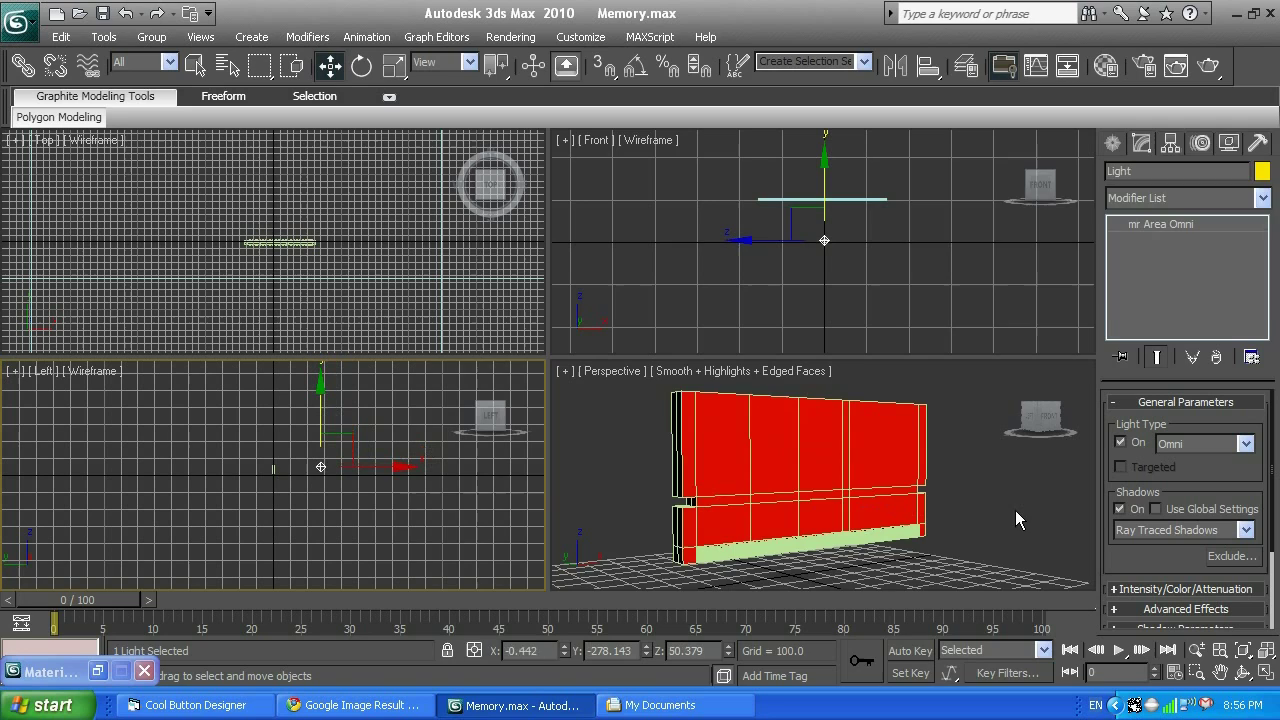
{"action": "key", "text": "shift+q"}
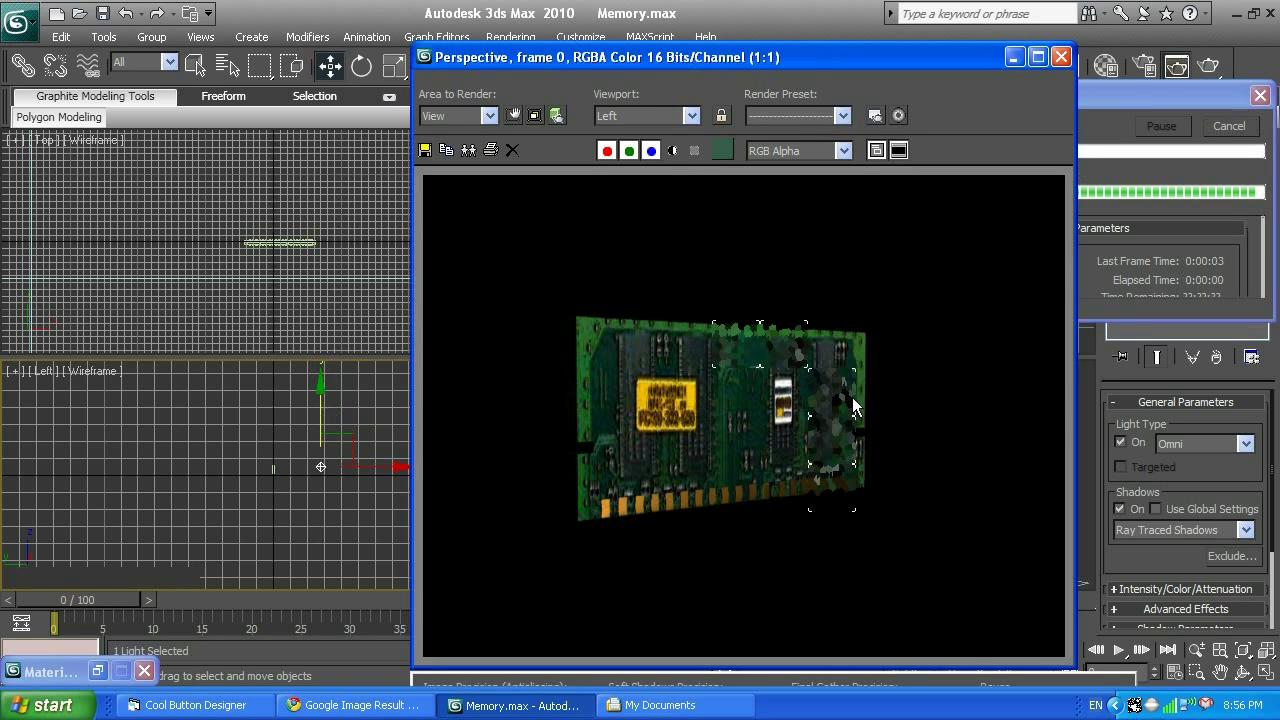
Orbit the Perspective view to turn the board sideways and render it
{"action": "left_click", "coordinate": [1062, 57]}
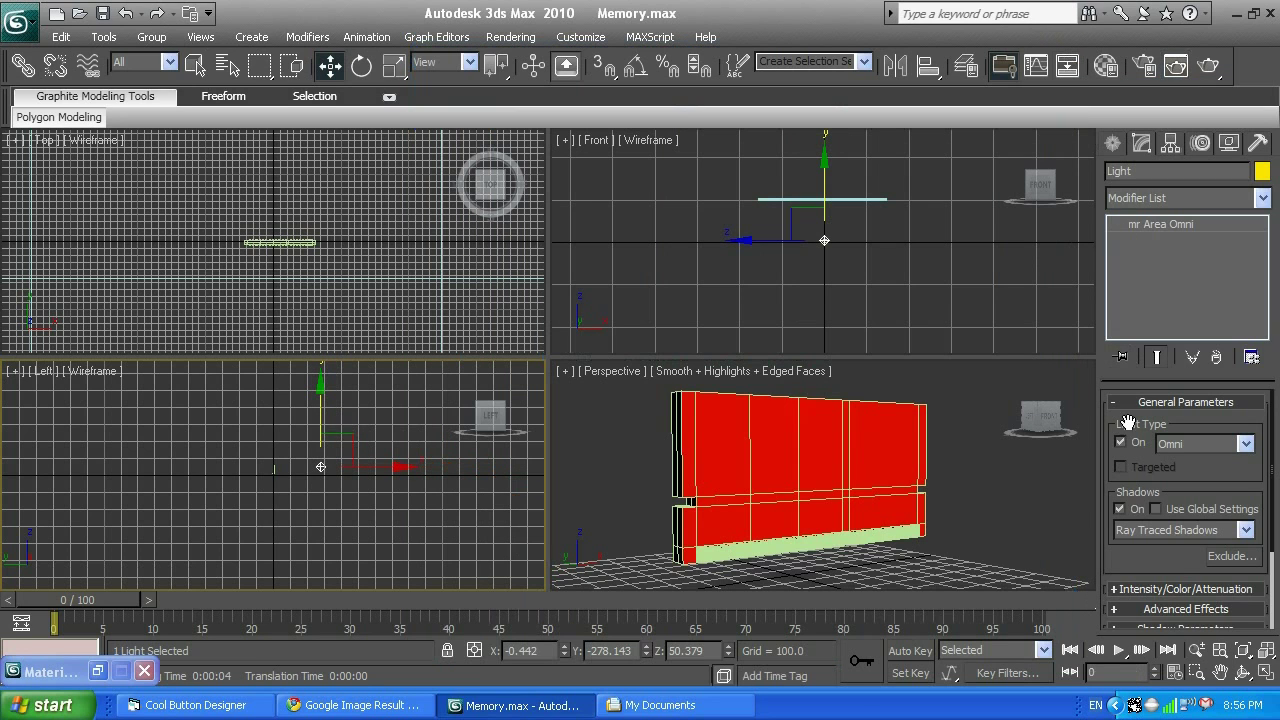
{"action": "left_click", "coordinate": [1243, 672]}
{"action": "left_click", "coordinate": [823, 457]}
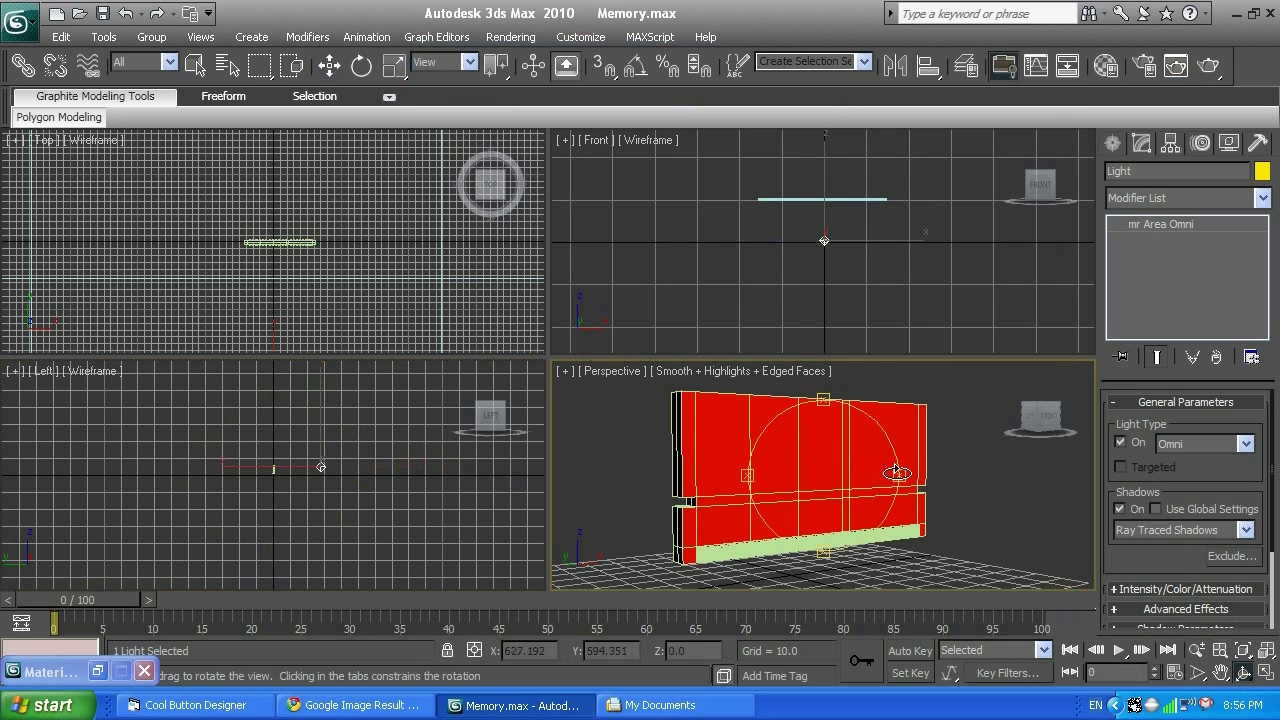
{"action": "mouse_move", "coordinate": [896, 472]}
{"action": "left_mouse_down"}
{"action": "mouse_move", "coordinate": [950, 472]}
{"action": "mouse_move", "coordinate": [917, 471]}
{"action": "left_mouse_up"}
{"action": "key", "text": "shift+q"}
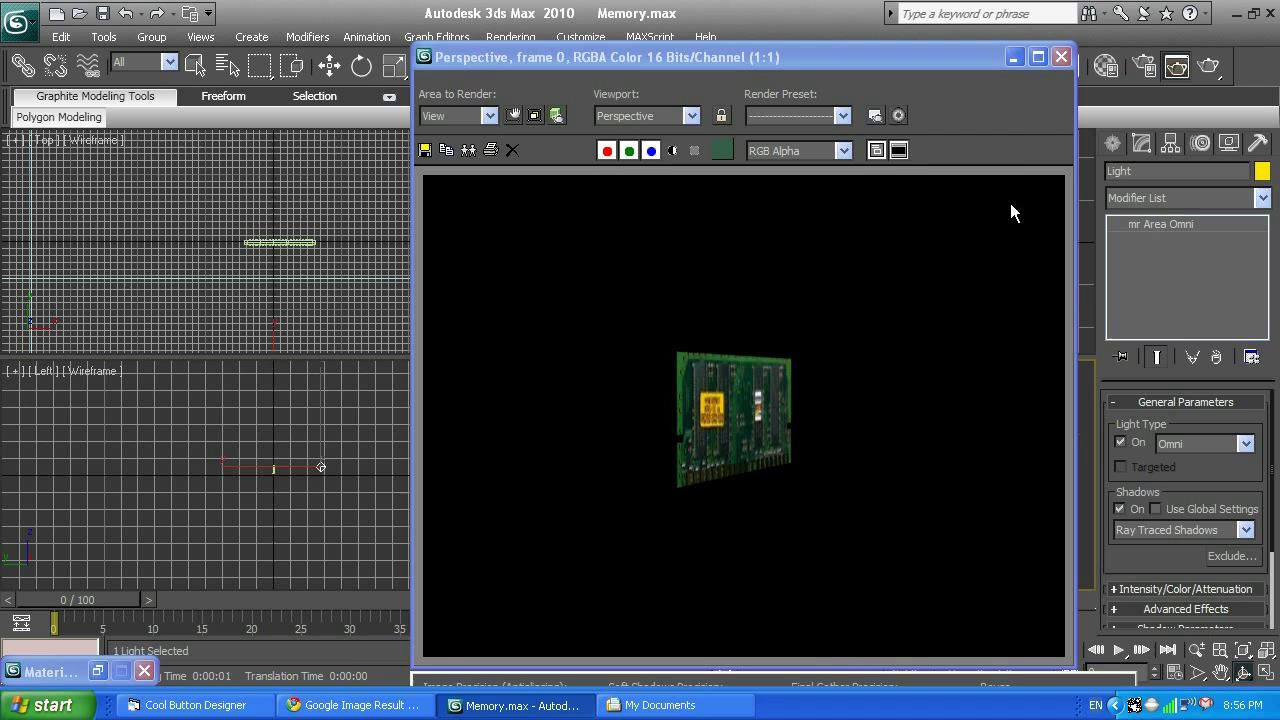
Orbit slightly around the board twice, rendering each new angle
{"action": "left_click", "coordinate": [1061, 57]}
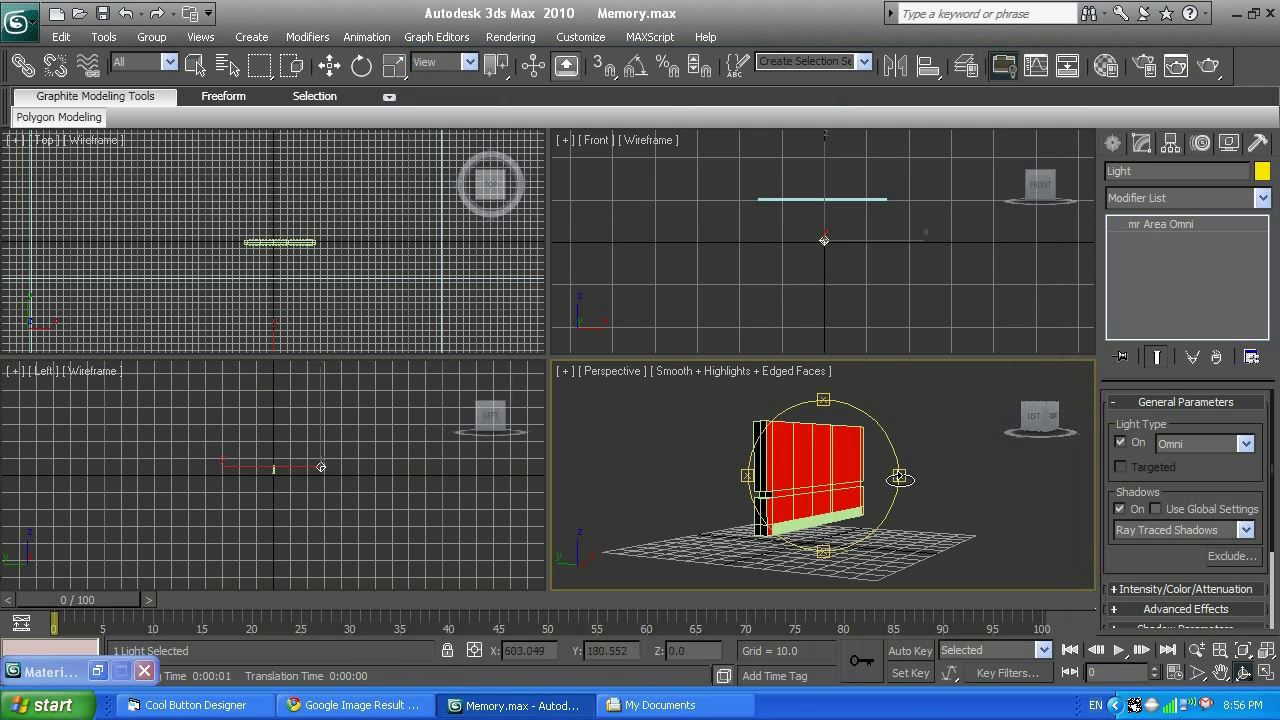
{"action": "left_click_drag", "start_coordinate": [810, 477], "coordinate": [867, 499]}
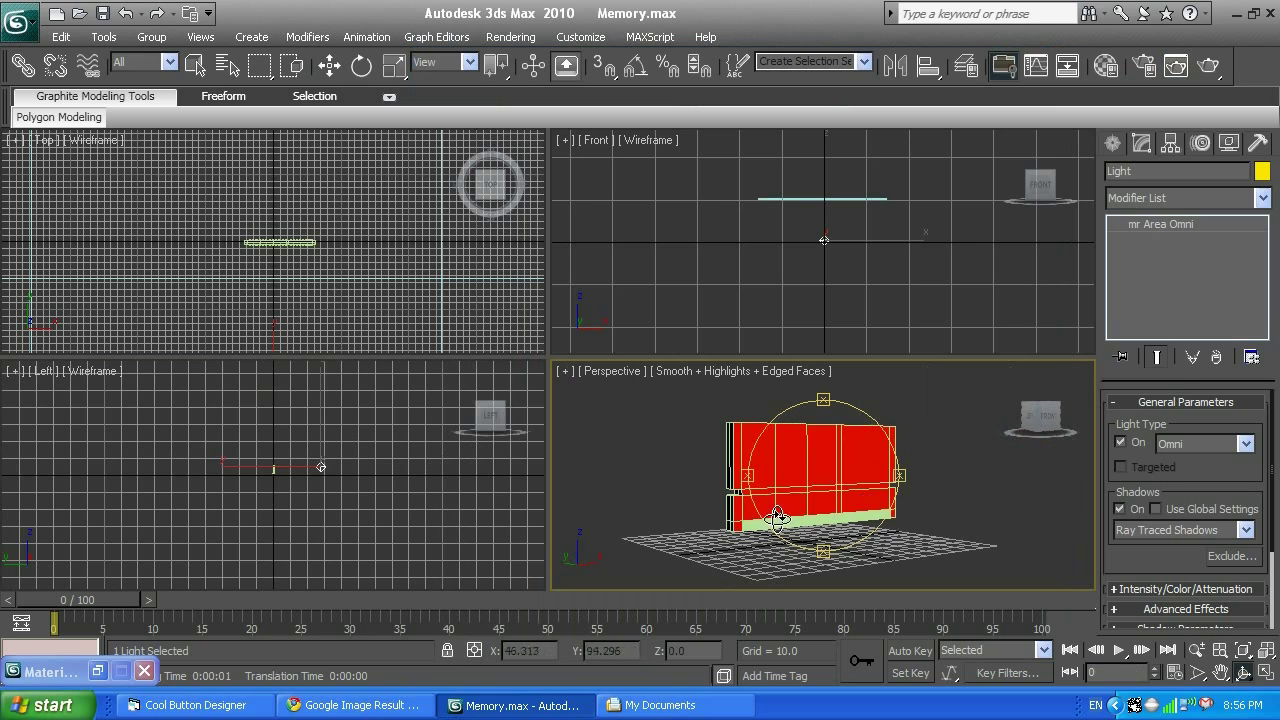
{"action": "key", "text": "shift+q"}
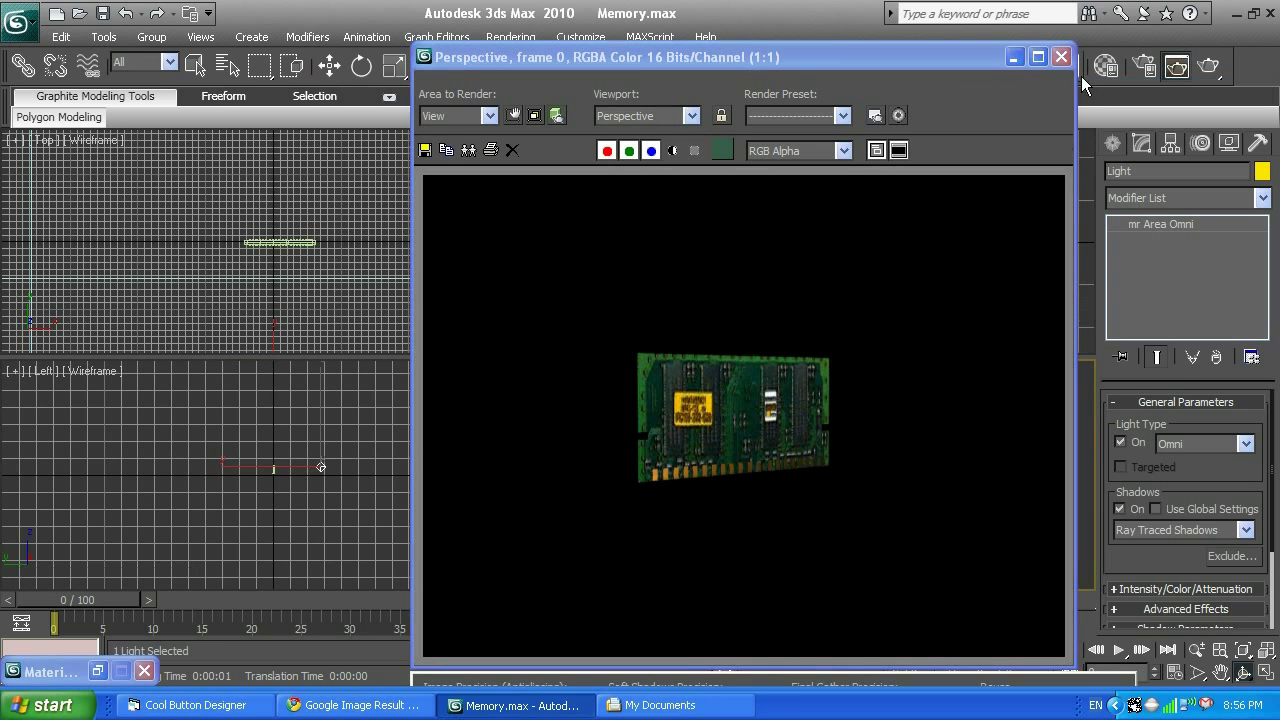
{"action": "left_click", "coordinate": [1061, 56]}
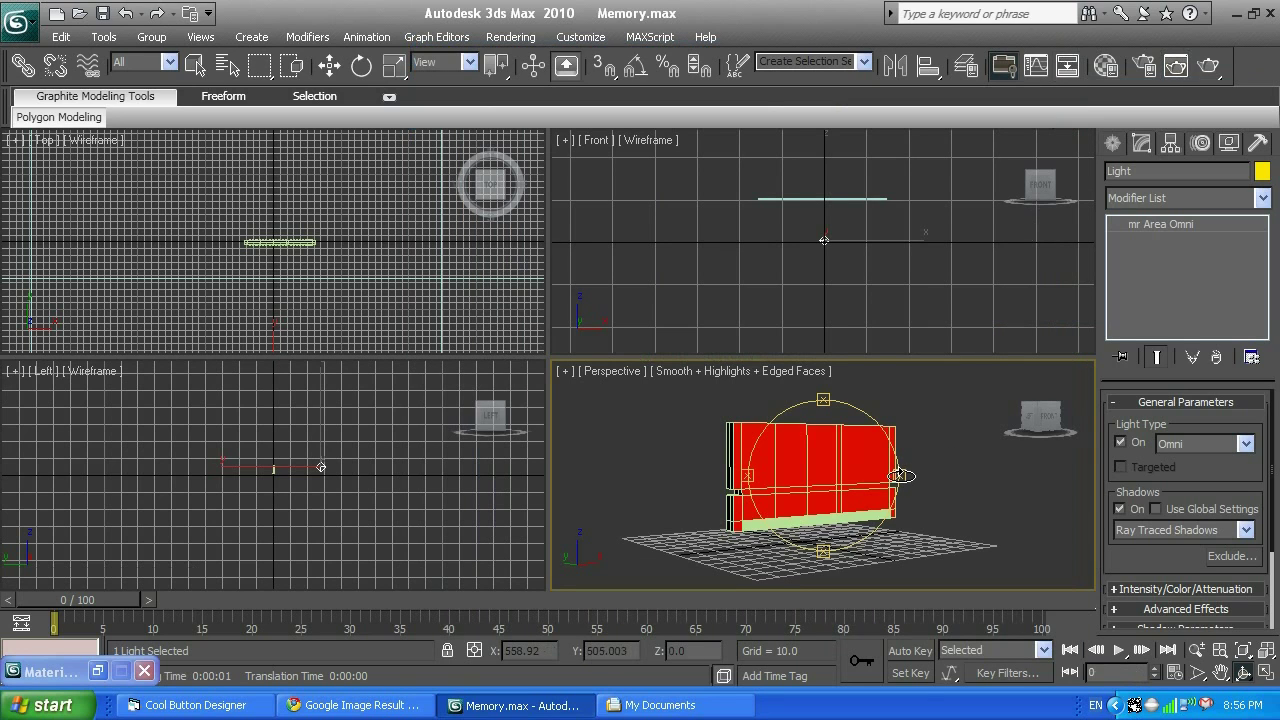
{"action": "middle_click_drag", "start_coordinate": [899, 476], "coordinate": [862, 477], "text": "alt"}
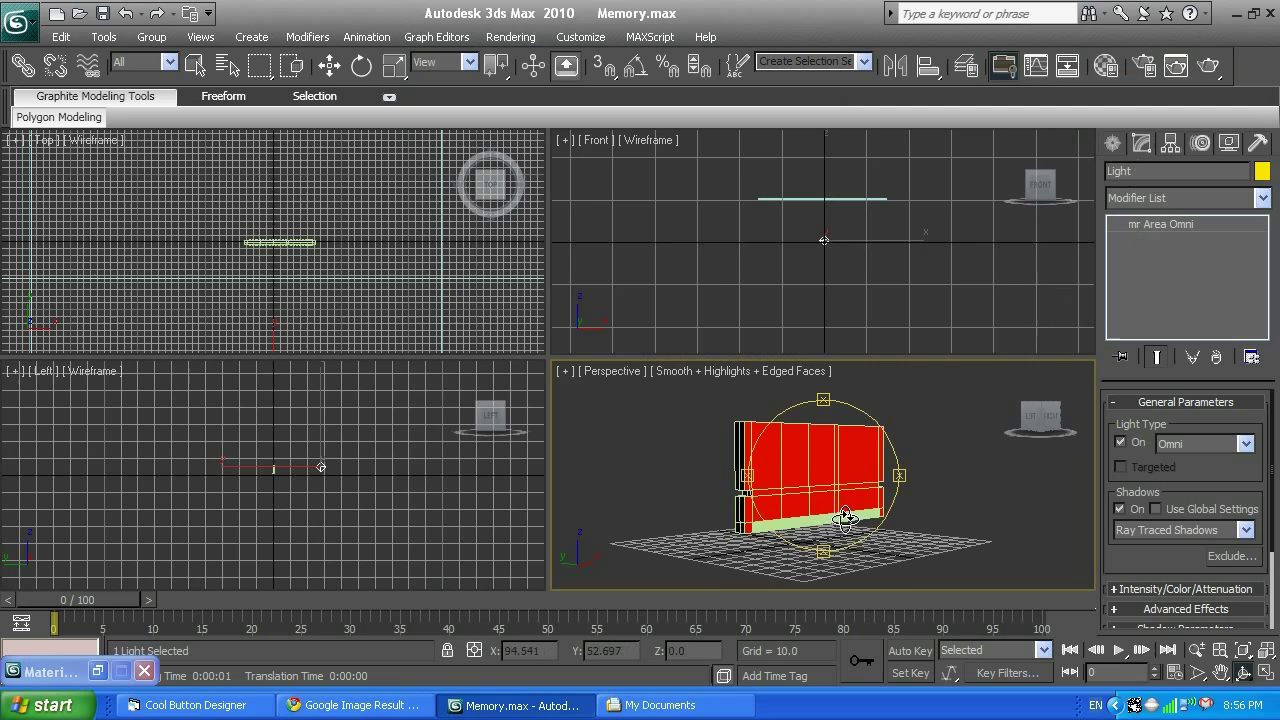
{"action": "middle_click_drag", "start_coordinate": [903, 472], "coordinate": [904, 472], "text": "alt"}
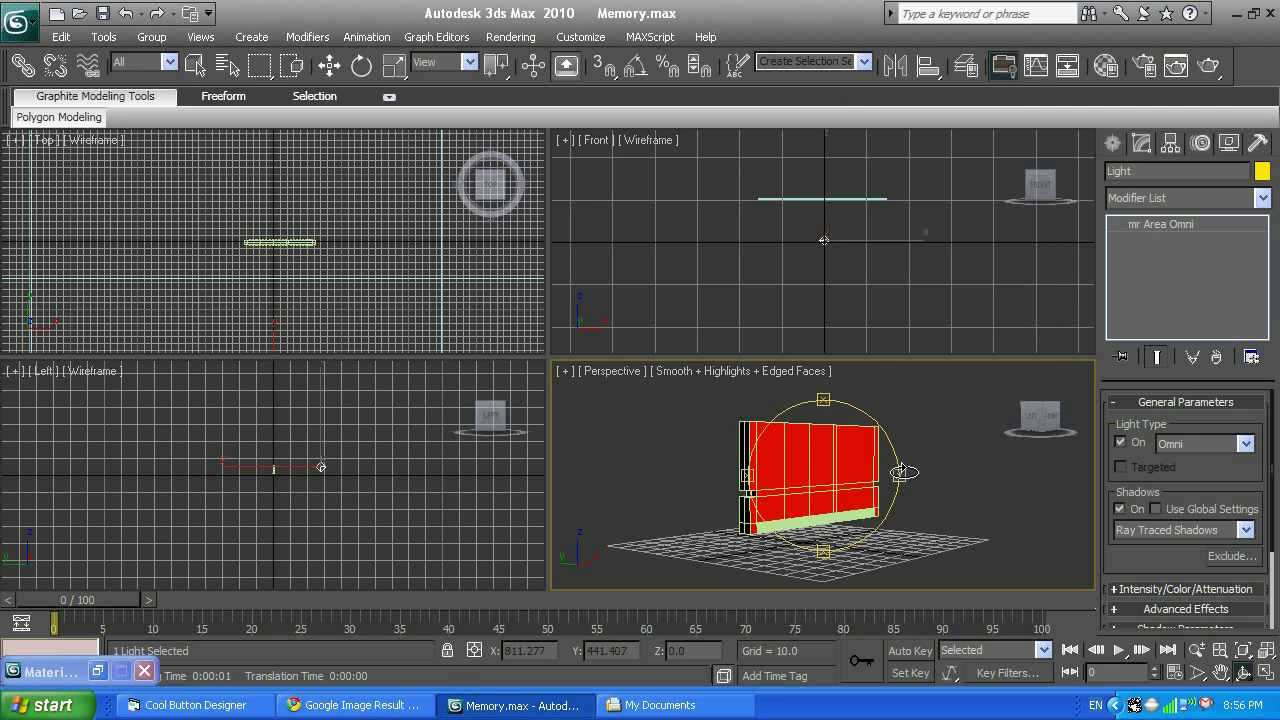
{"action": "key", "text": "shift+q"}
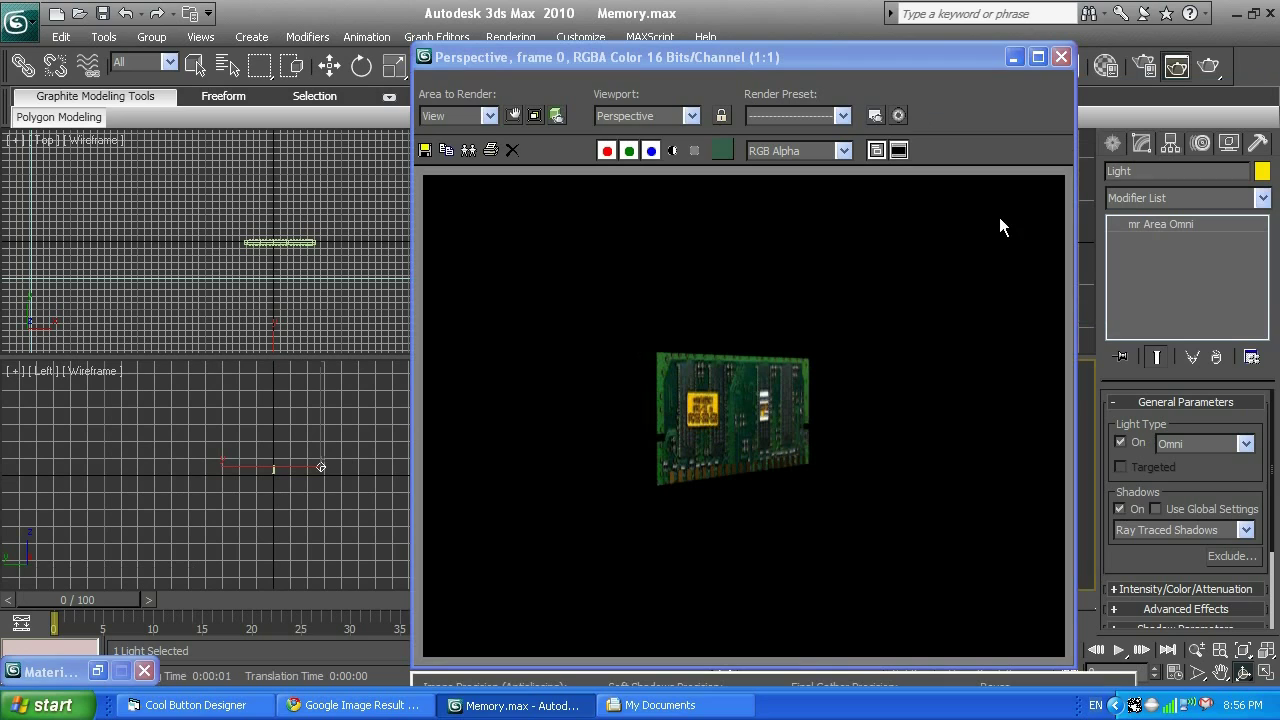
Re-render the view, then orbit to a close-up of the board and render it
{"action": "left_click", "coordinate": [1061, 57]}
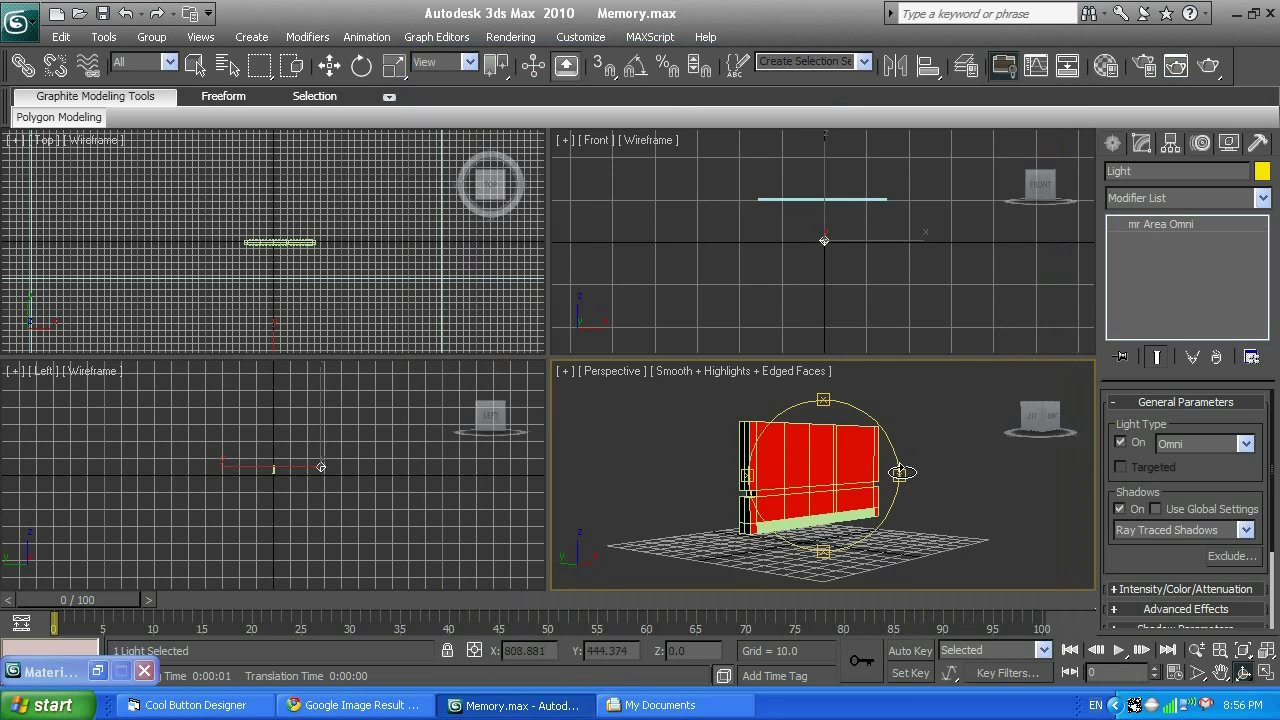
{"action": "key", "text": "shift+q"}
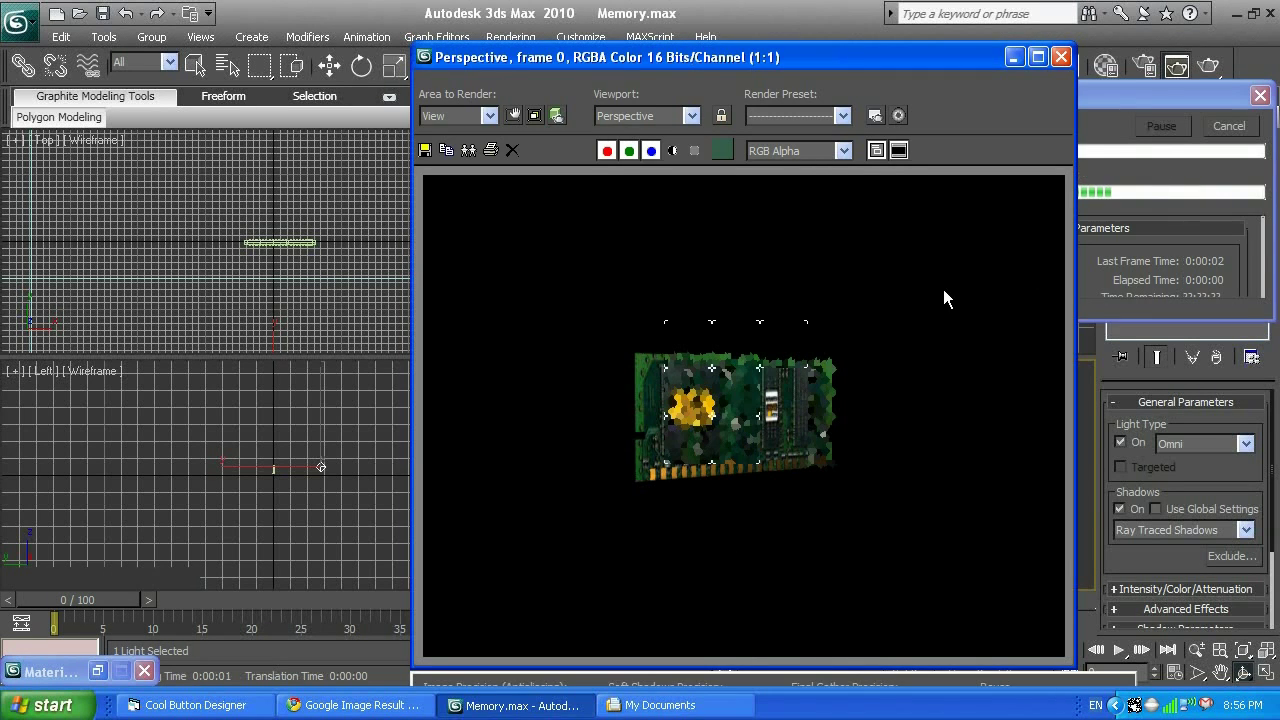
{"action": "left_click", "coordinate": [1061, 57]}
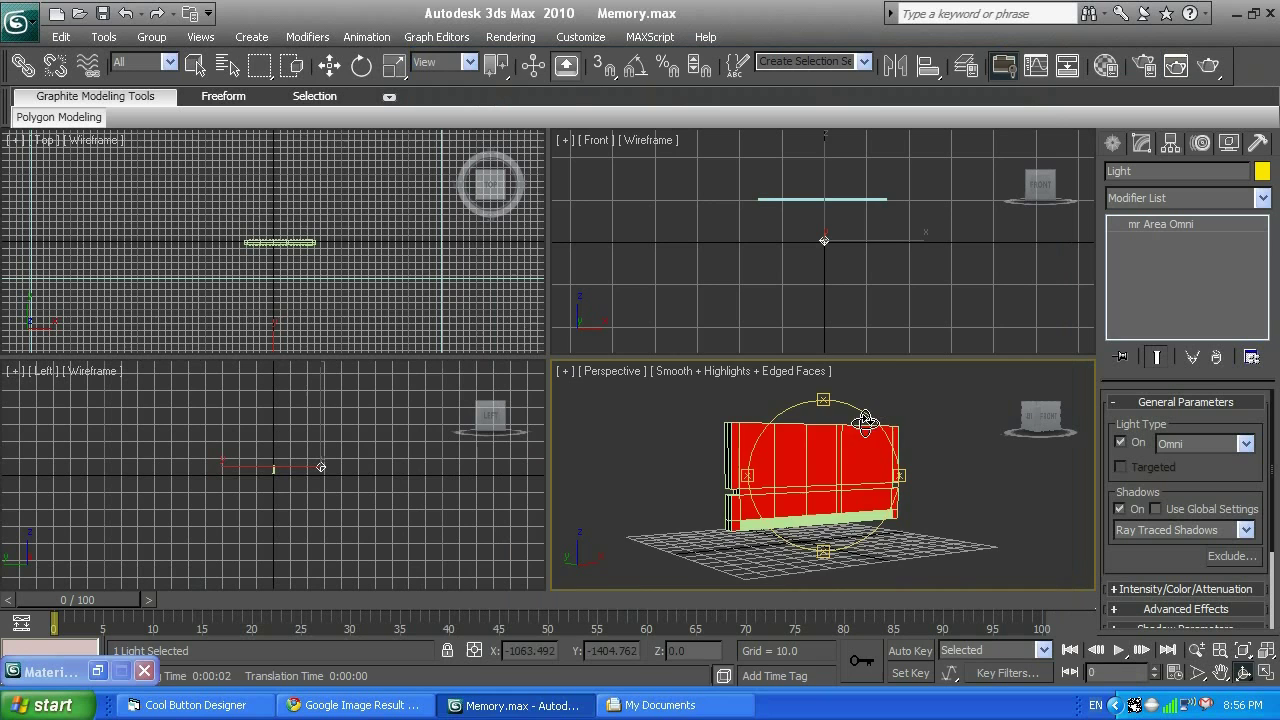
{"action": "scroll", "coordinate": [859, 459], "scroll_direction": "up", "scroll_amount": 5}
{"action": "scroll", "coordinate": [859, 459], "scroll_direction": "down", "scroll_amount": 1}
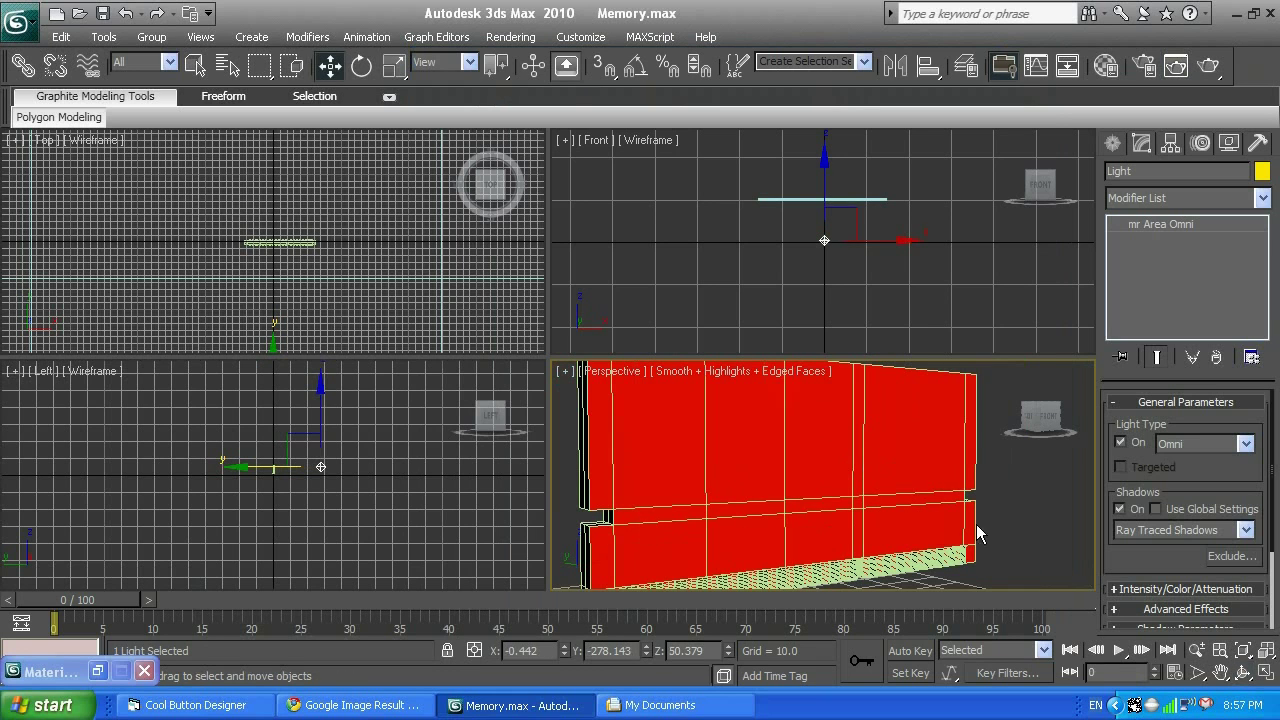
{"action": "left_click", "coordinate": [1265, 685]}
{"action": "left_click_drag", "start_coordinate": [894, 476], "coordinate": [960, 472]}
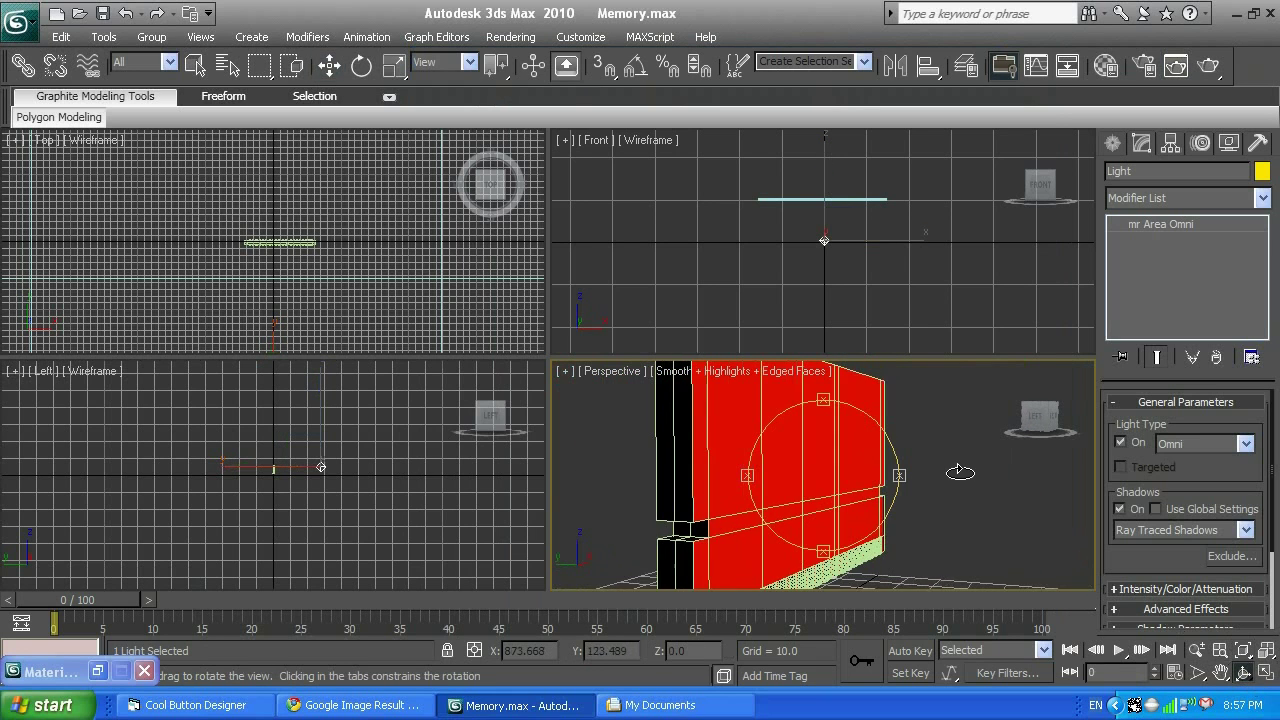
{"action": "key", "text": "shift+q"}
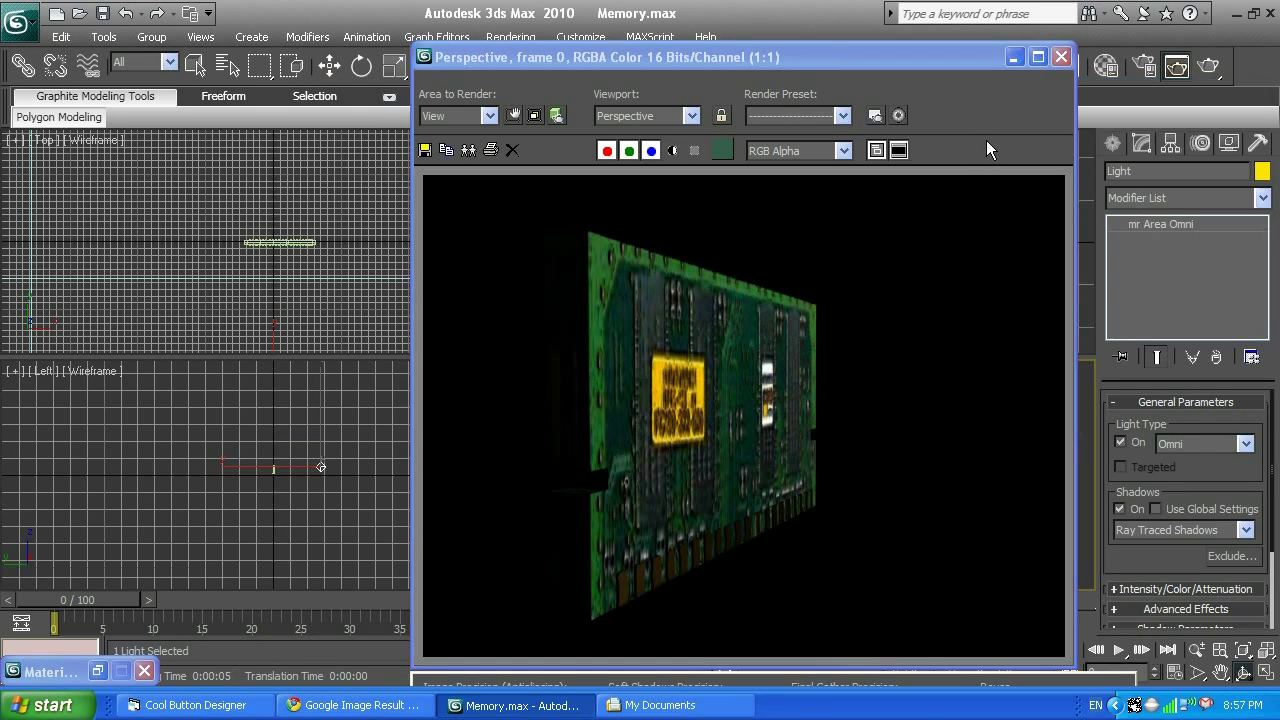
{"action": "left_click", "coordinate": [1063, 60]}
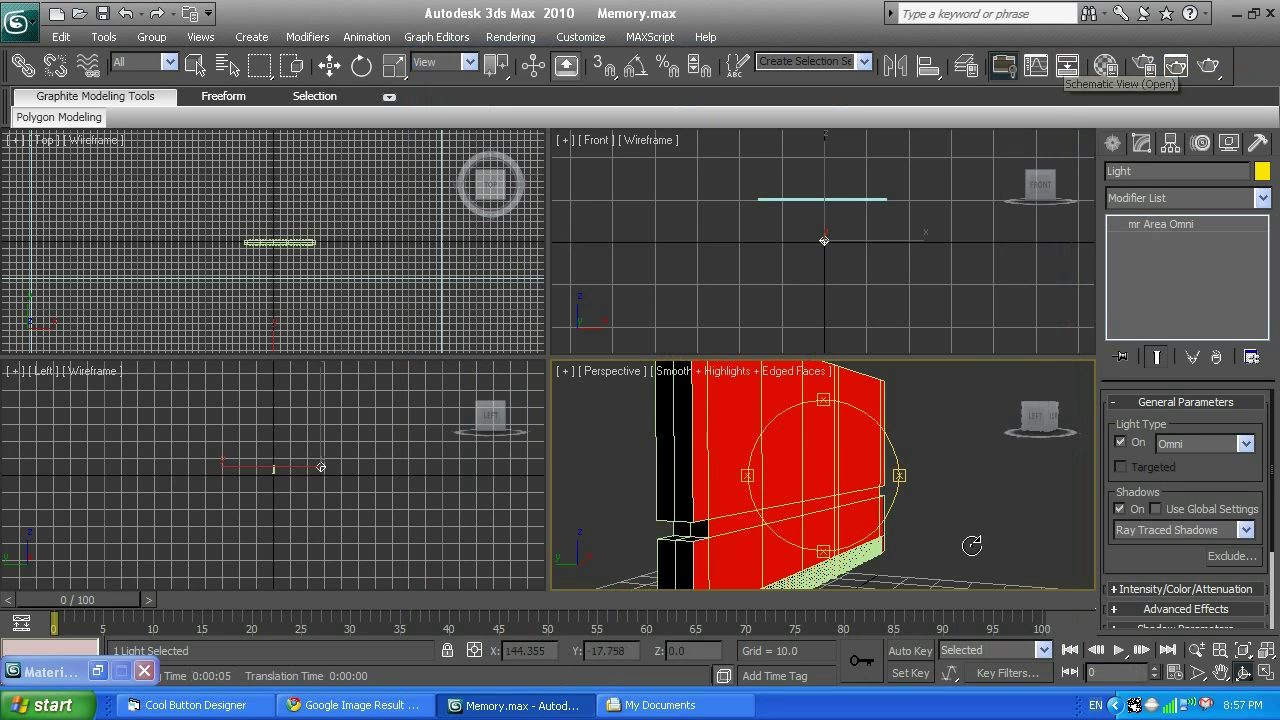
Orbit the board back and forth to inspect it, ending on a front view
{"action": "scroll", "coordinate": [831, 476], "scroll_direction": "down", "scroll_amount": 2}
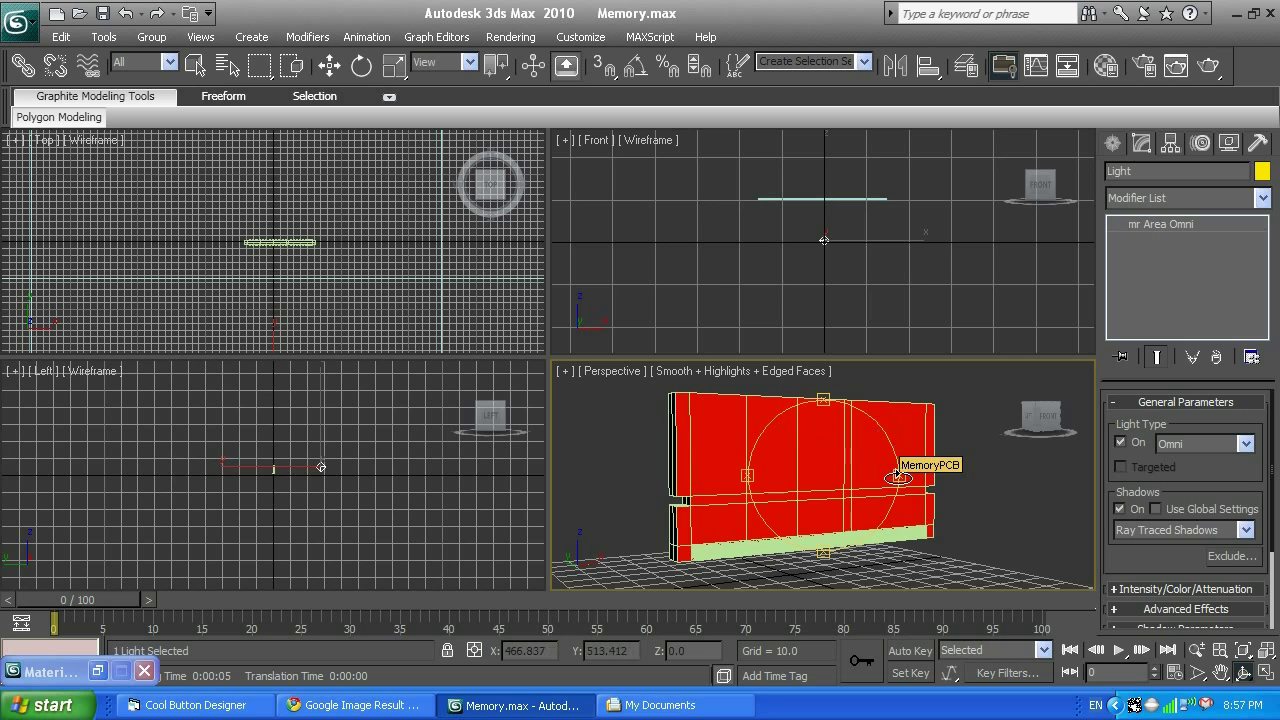
{"action": "mouse_move", "coordinate": [897, 474]}
{"action": "middle_mouse_down", "text": "alt"}
{"action": "mouse_move", "coordinate": [915, 474]}
{"action": "mouse_move", "coordinate": [855, 476]}
{"action": "mouse_move", "coordinate": [912, 477]}
{"action": "middle_mouse_up", "text": "alt"}
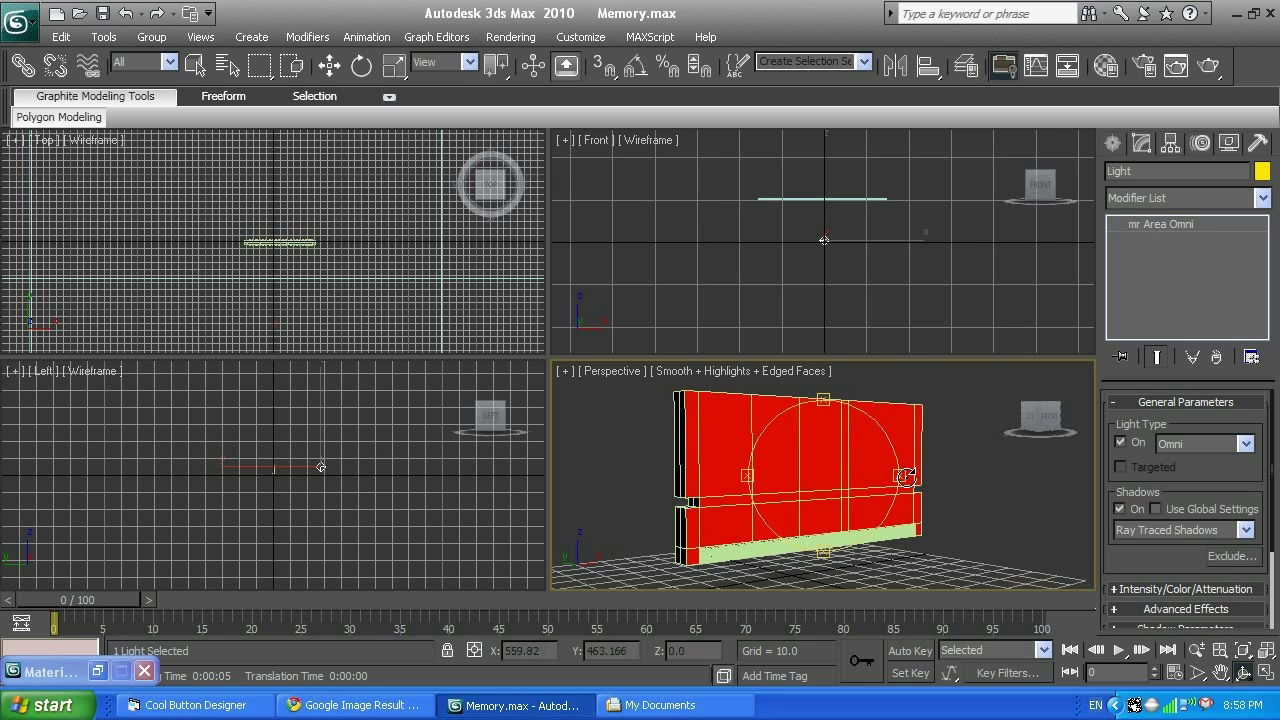
{"action": "mouse_move", "coordinate": [891, 477]}
{"action": "middle_mouse_down", "text": "alt"}
{"action": "mouse_move", "coordinate": [827, 466]}
{"action": "mouse_move", "coordinate": [1035, 470]}
{"action": "mouse_move", "coordinate": [907, 472]}
{"action": "middle_mouse_up", "text": "alt"}
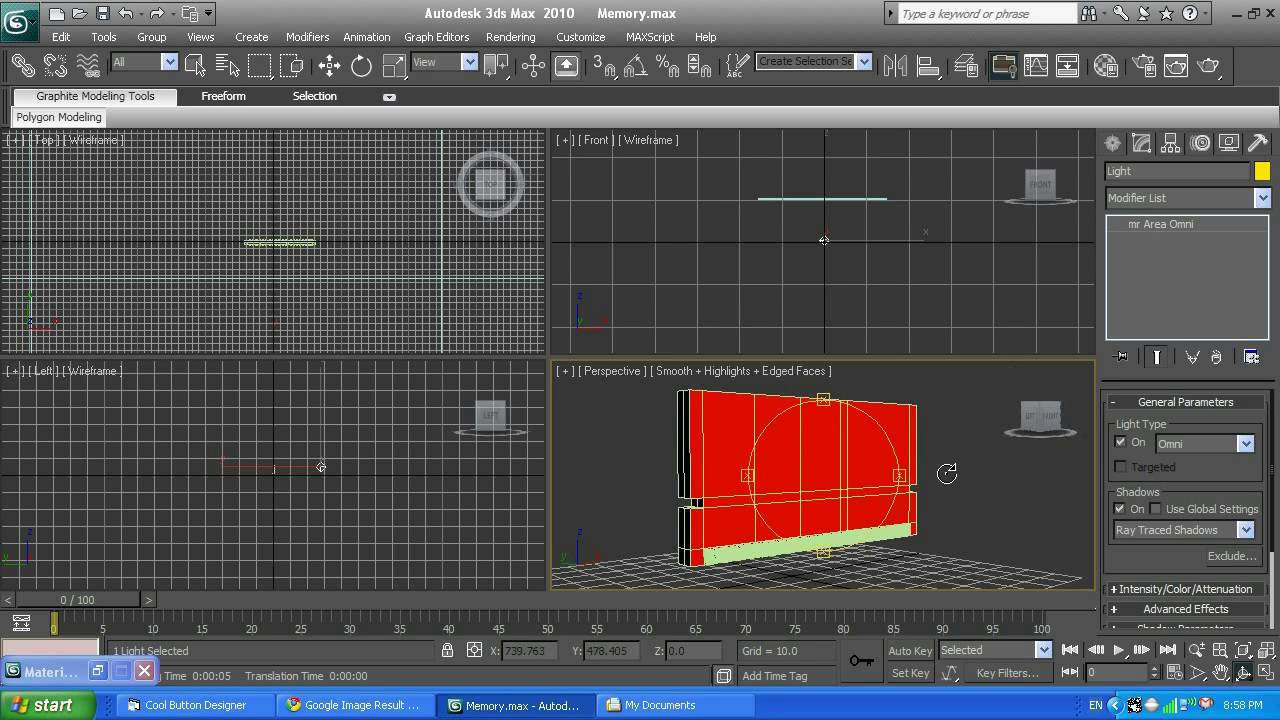
{"action": "key", "text": "w"}
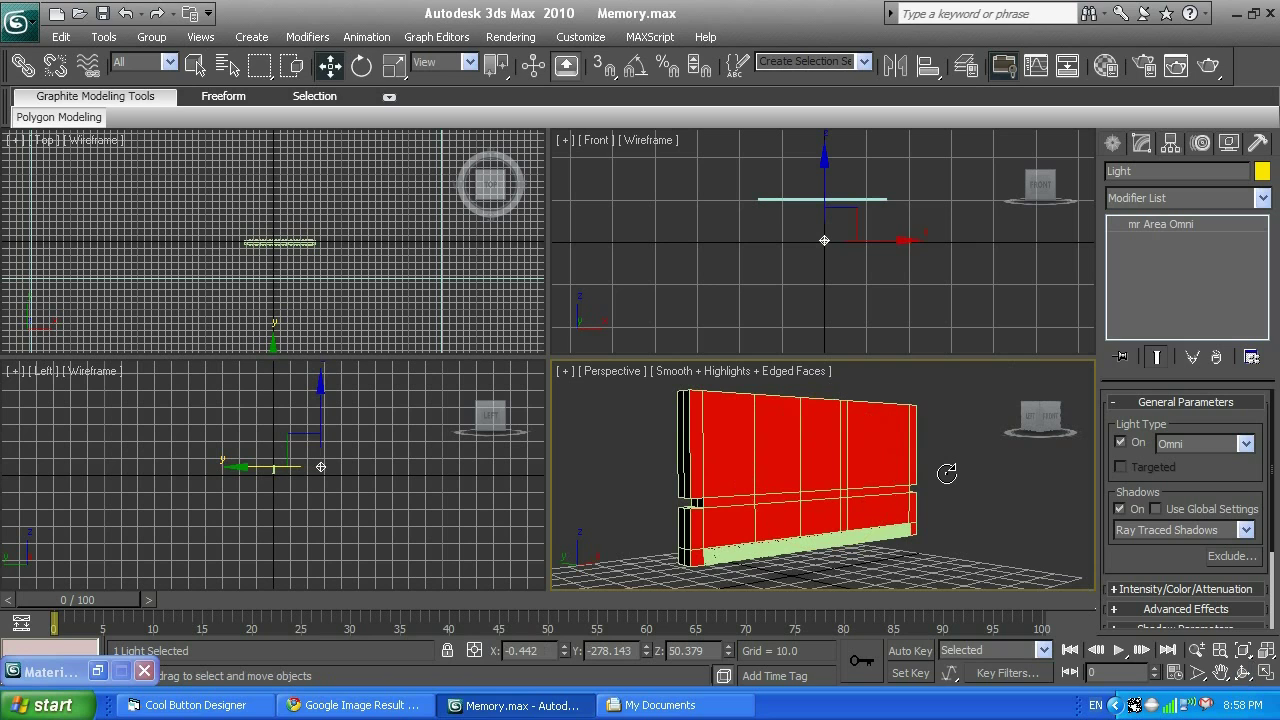
Review the memory reference image and Dell Online Store page in Chrome, then return to Memory.max
{"action": "left_click", "coordinate": [360, 705]}
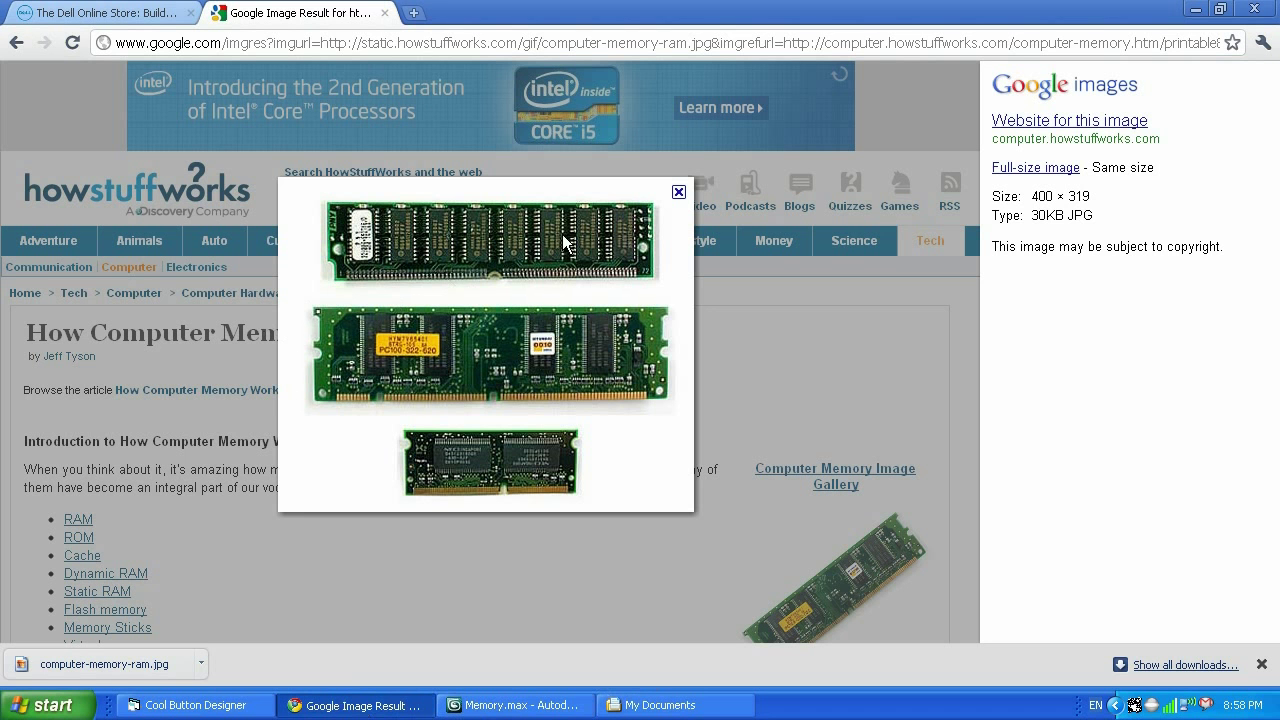
{"action": "left_click", "coordinate": [678, 192]}
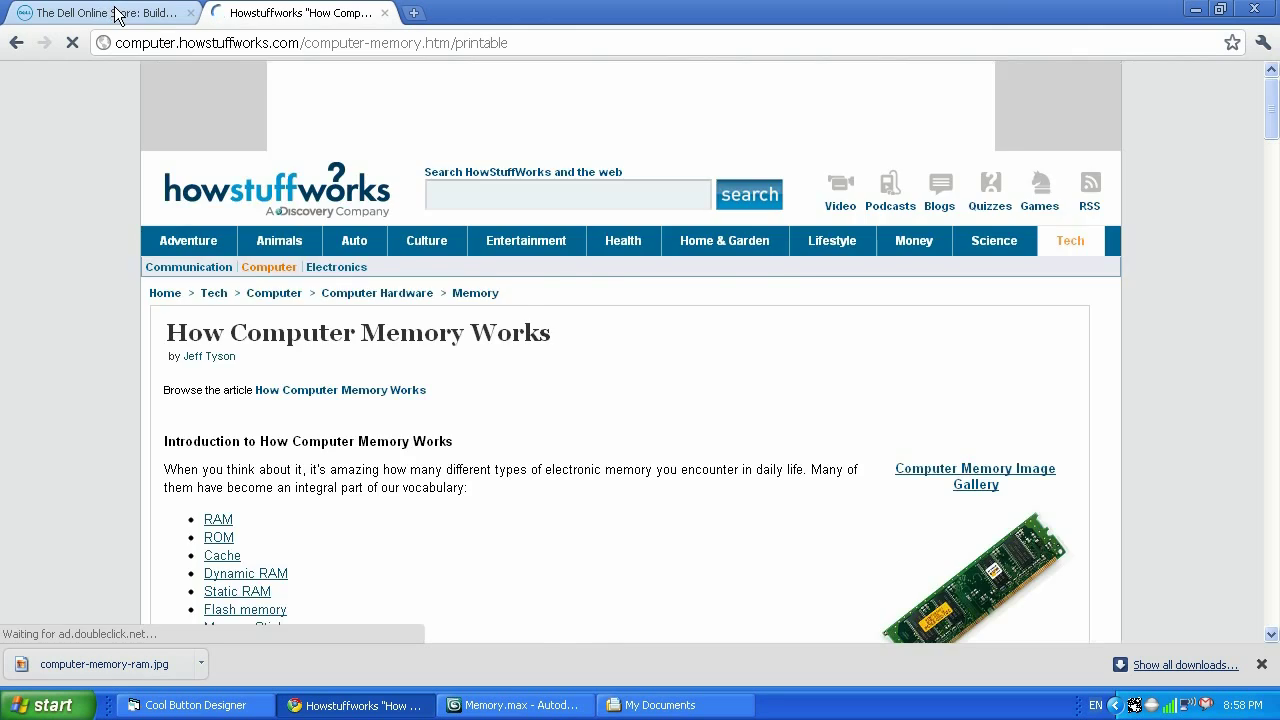
{"action": "left_click", "coordinate": [110, 13]}
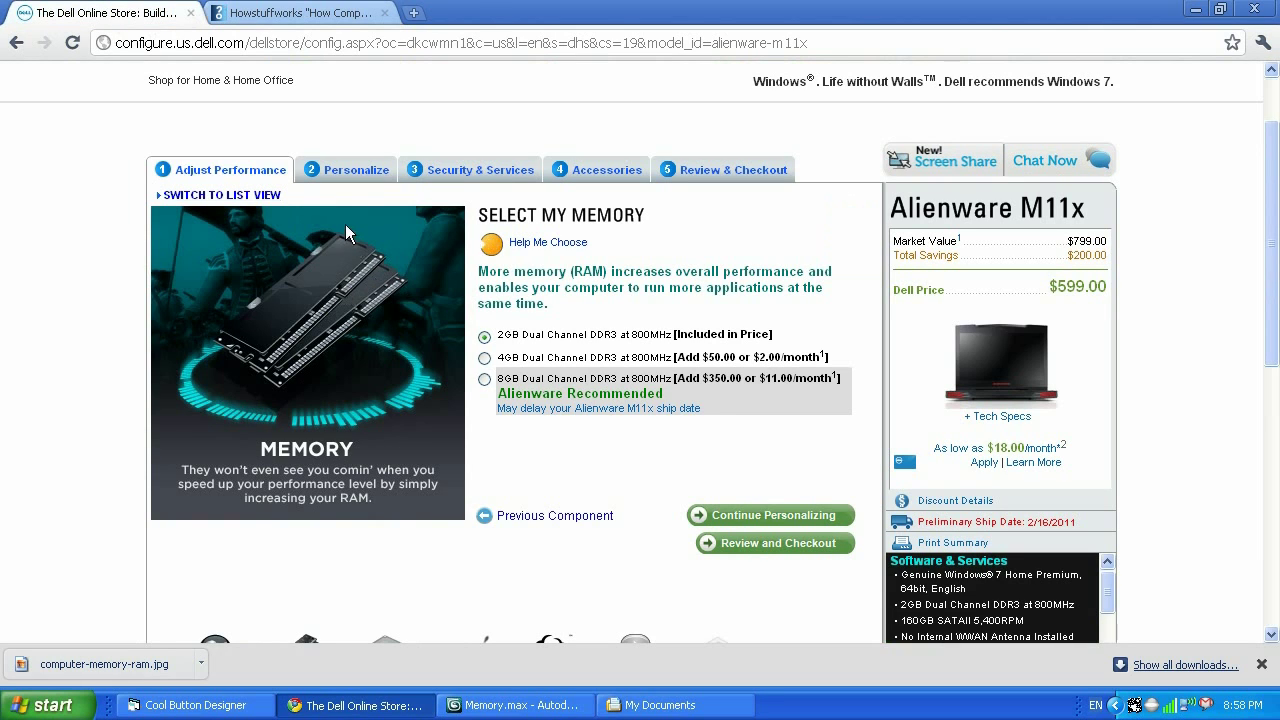
{"action": "left_click", "coordinate": [530, 705]}
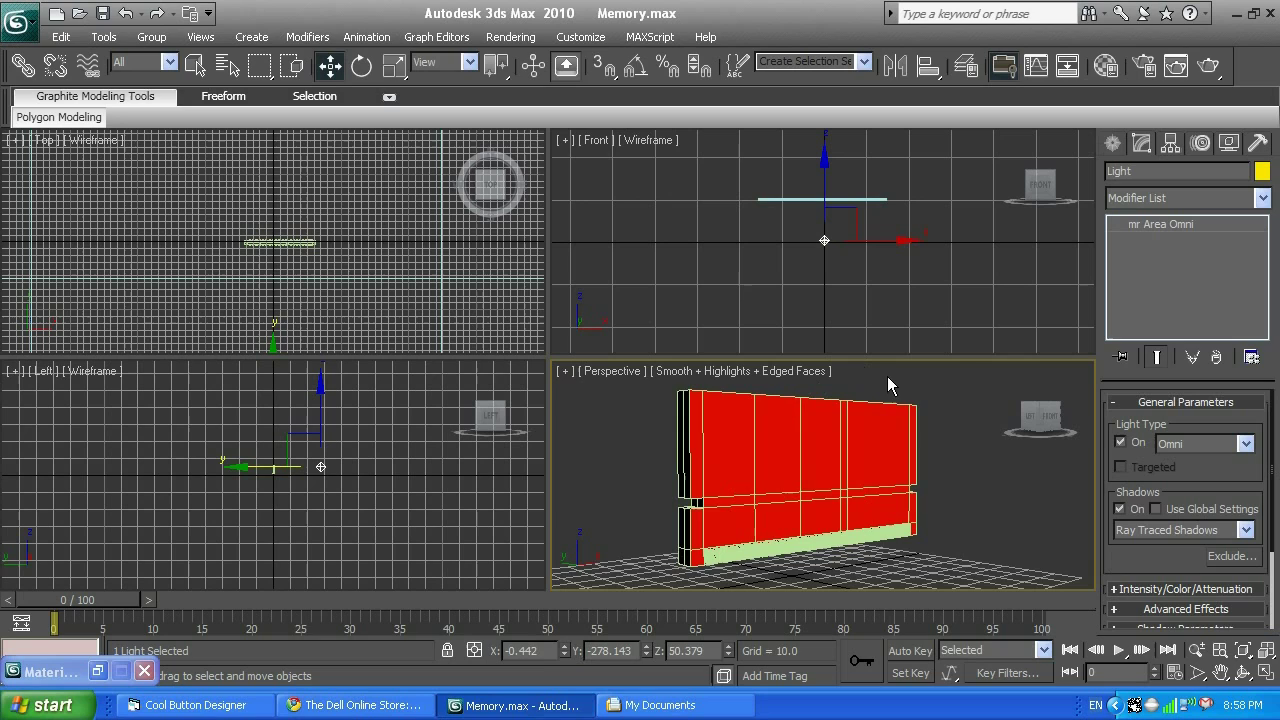
Hide the MemoryPCB board, render the scene without it, and show the Create panel
{"action": "left_click", "coordinate": [874, 432]}
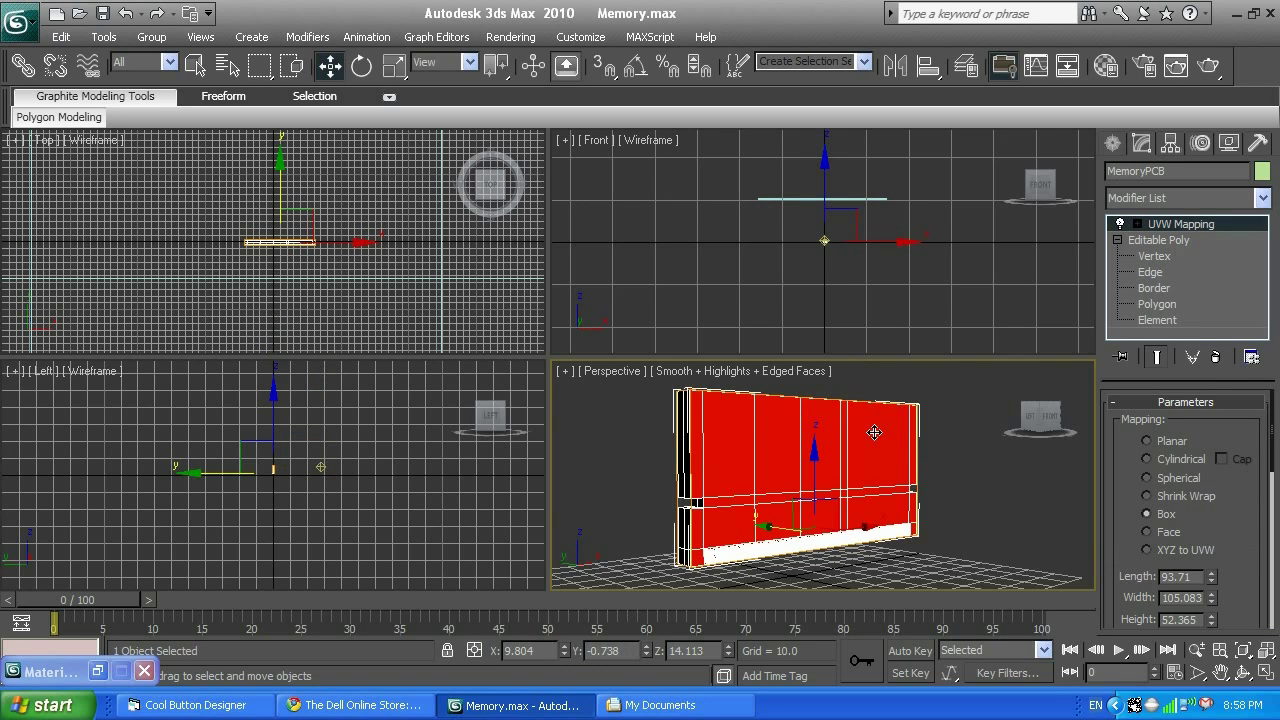
{"action": "left_click", "coordinate": [1230, 144]}
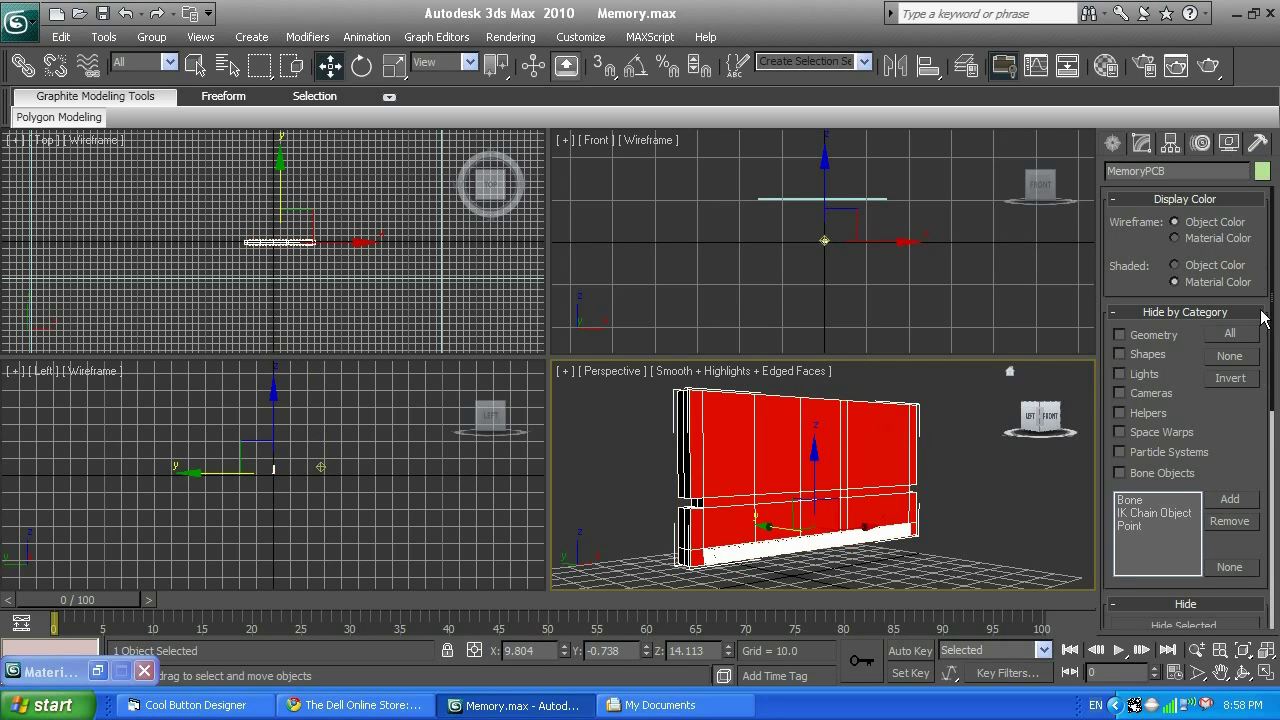
{"action": "left_click_drag", "start_coordinate": [1266, 322], "coordinate": [1274, 424]}
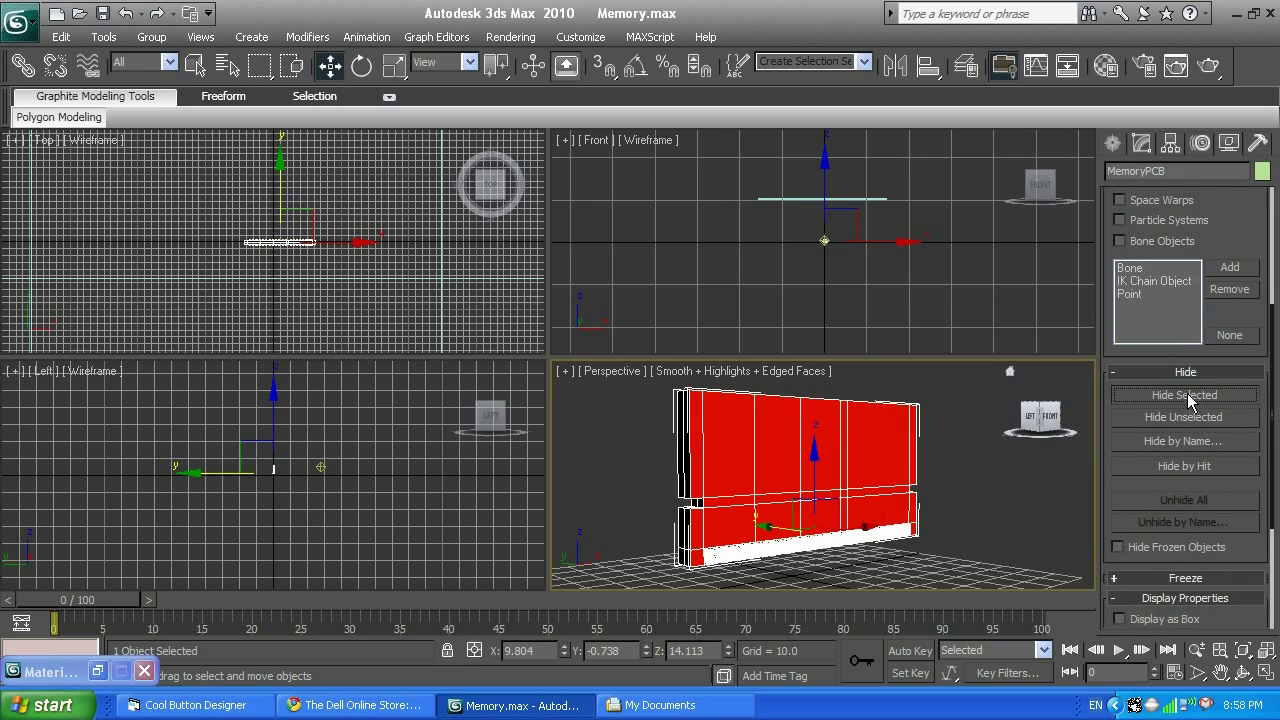
{"action": "left_click", "coordinate": [1184, 394]}
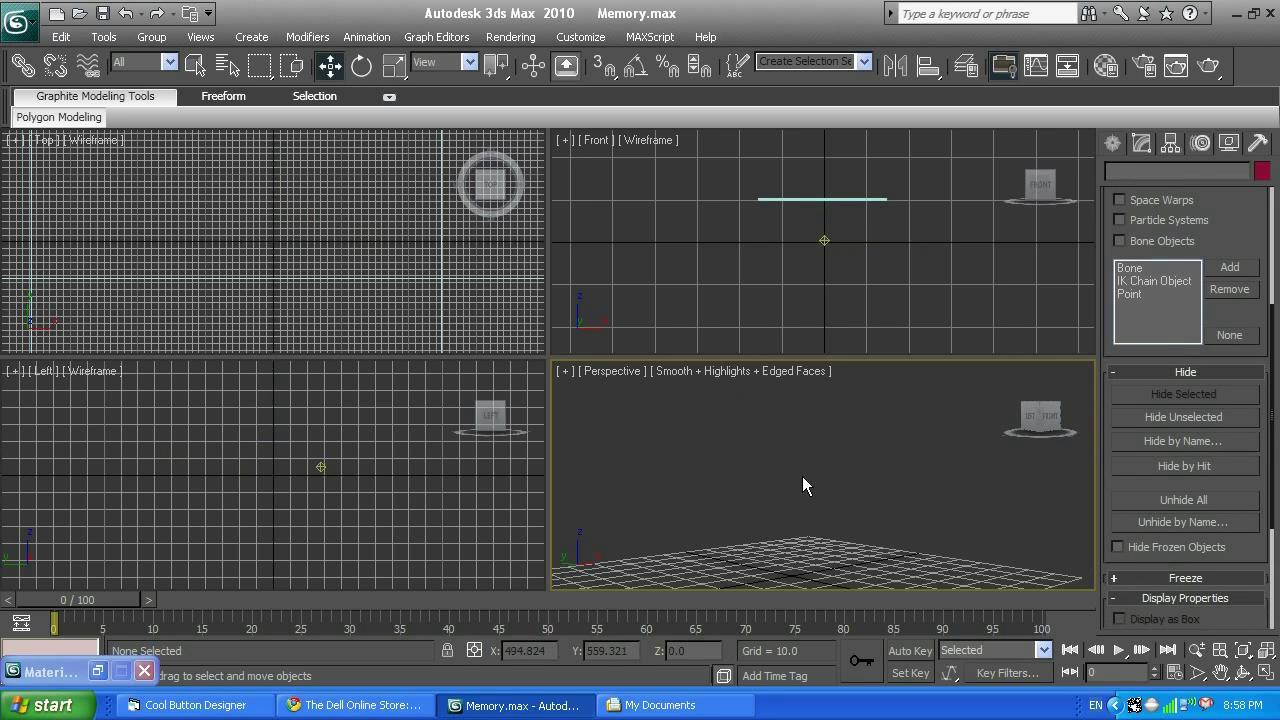
{"action": "key", "text": "shift+q"}
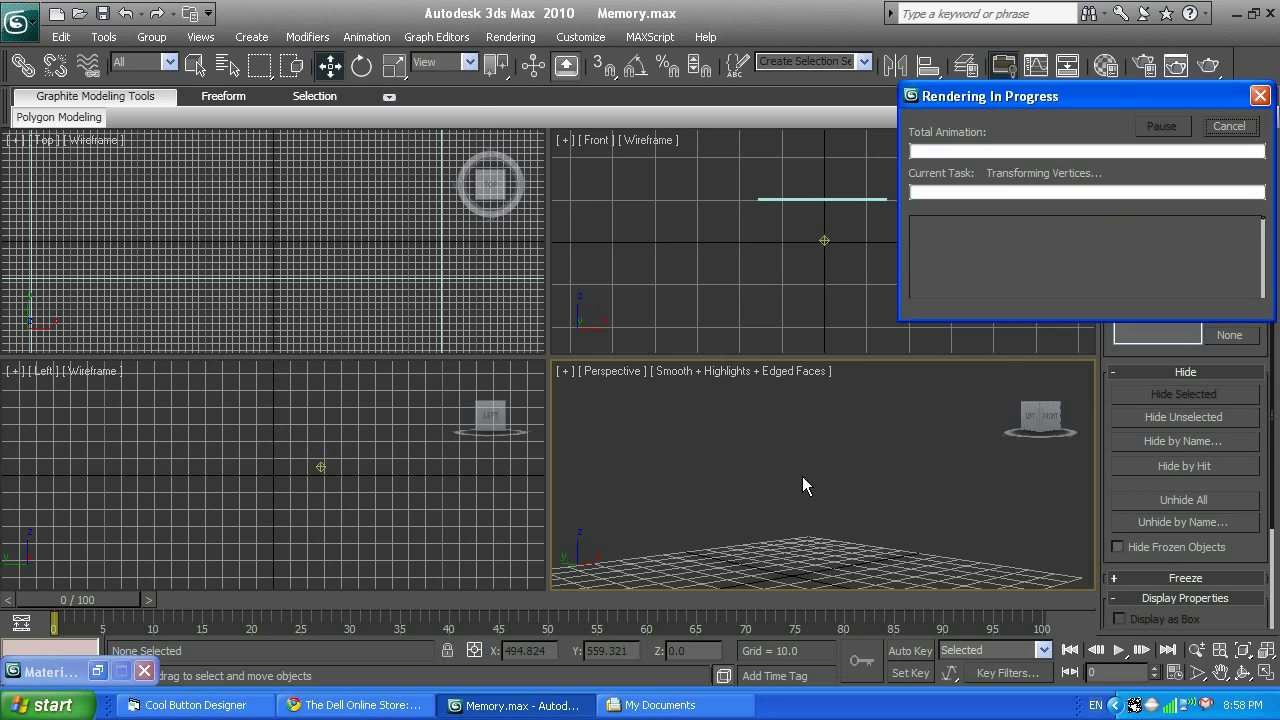
{"action": "left_click", "coordinate": [1062, 57]}
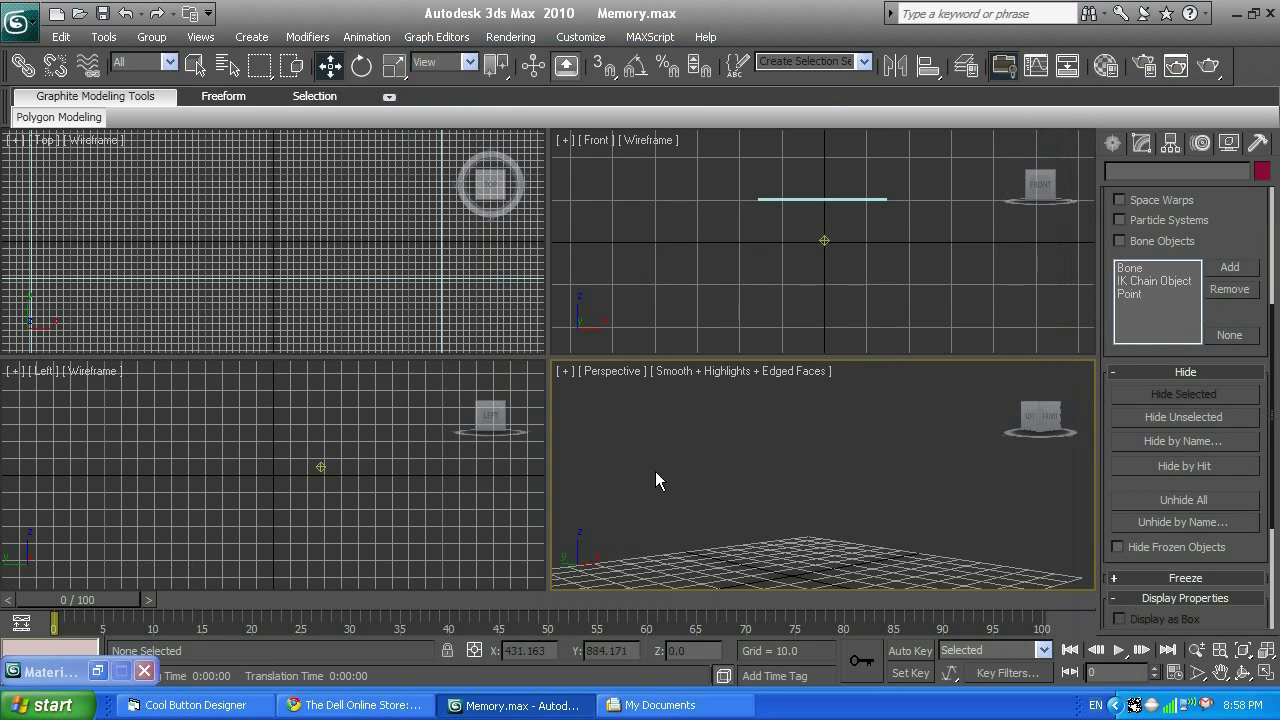
{"action": "left_click", "coordinate": [1116, 142]}
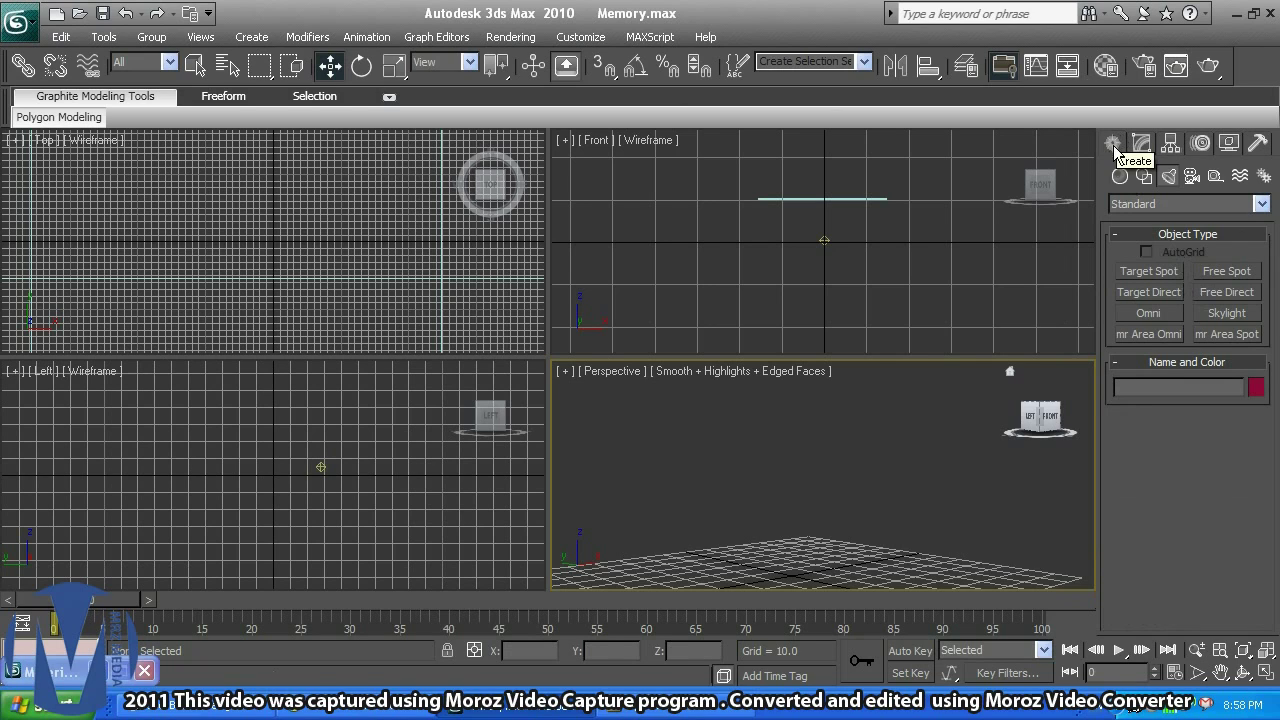
Draw Box02 in the Top view, sized 51.661 × 218.45 × 119.557
{"action": "left_click", "coordinate": [1120, 176]}
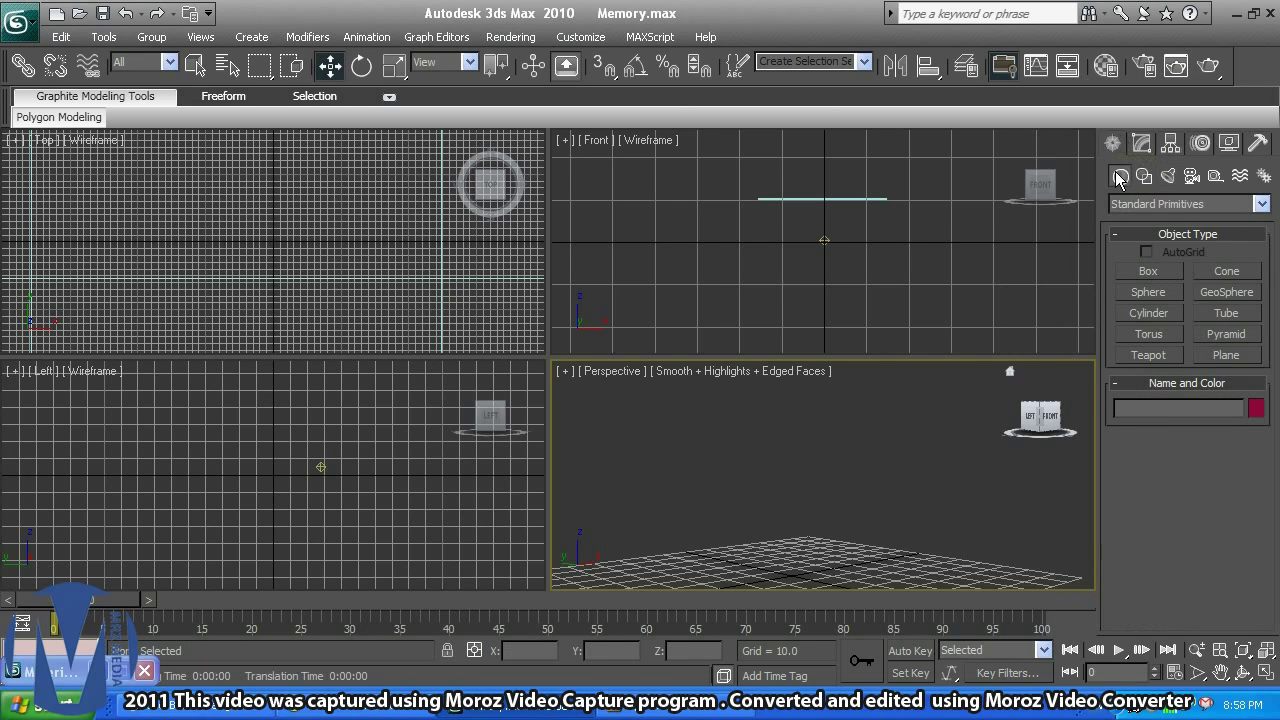
{"action": "left_click", "coordinate": [1139, 269]}
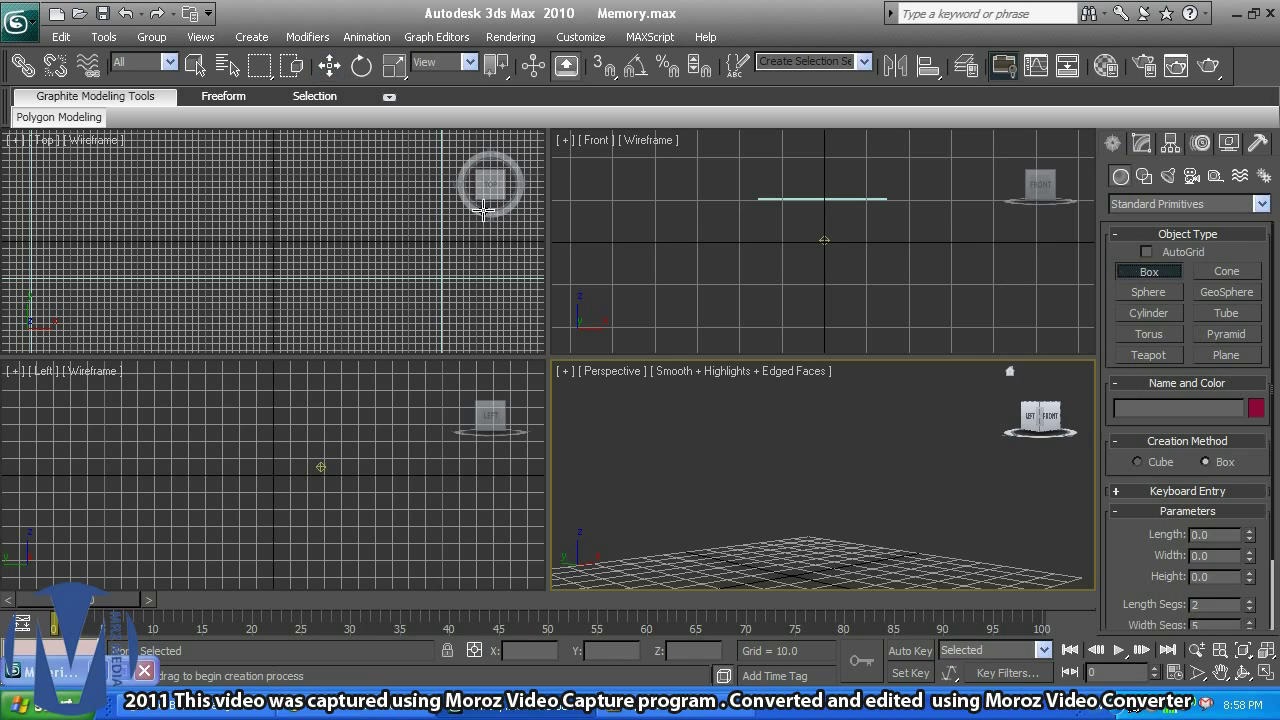
{"action": "left_click_drag", "start_coordinate": [215, 170], "coordinate": [365, 205]}
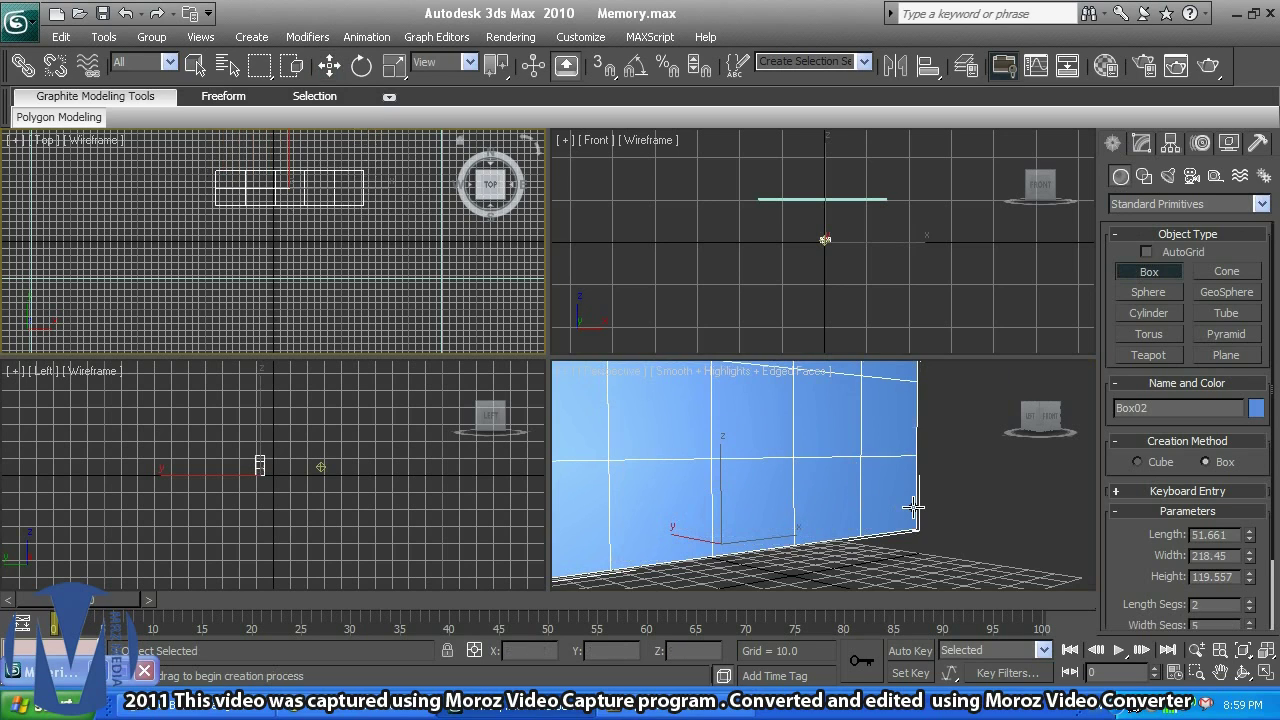
{"action": "scroll", "coordinate": [905, 505], "scroll_direction": "down", "scroll_amount": 5}
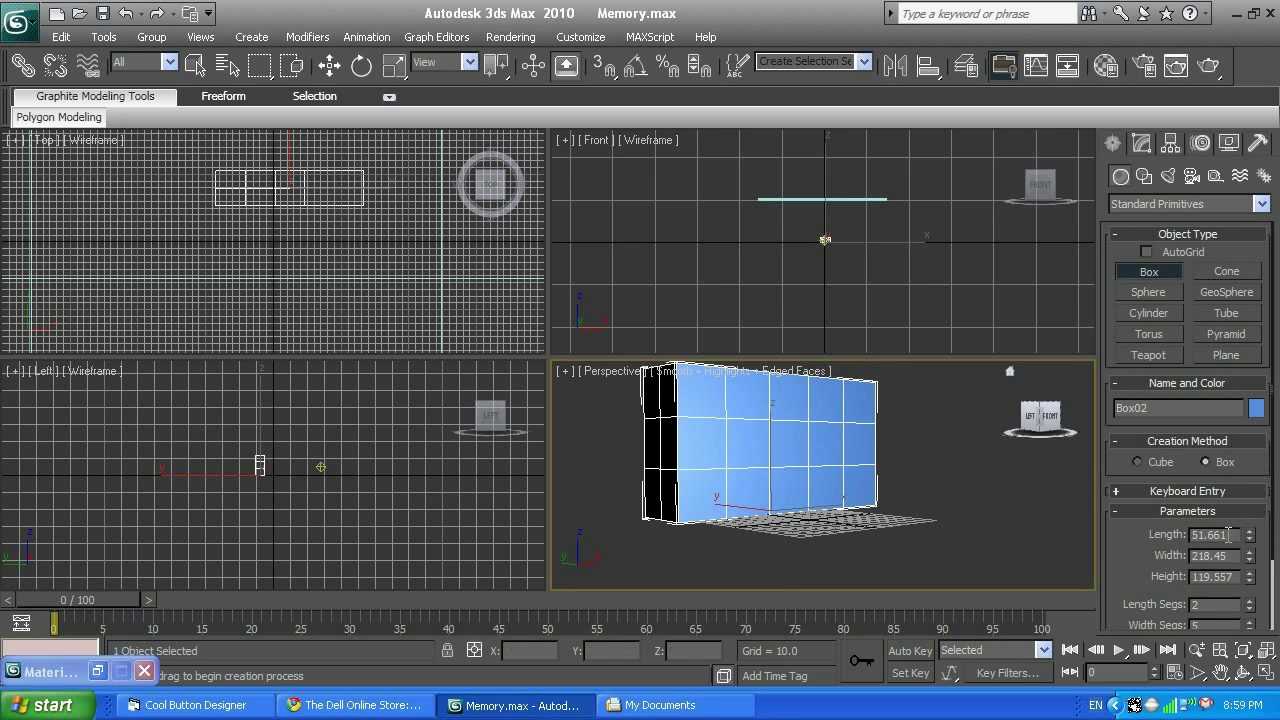
{"action": "left_click", "coordinate": [311, 705]}
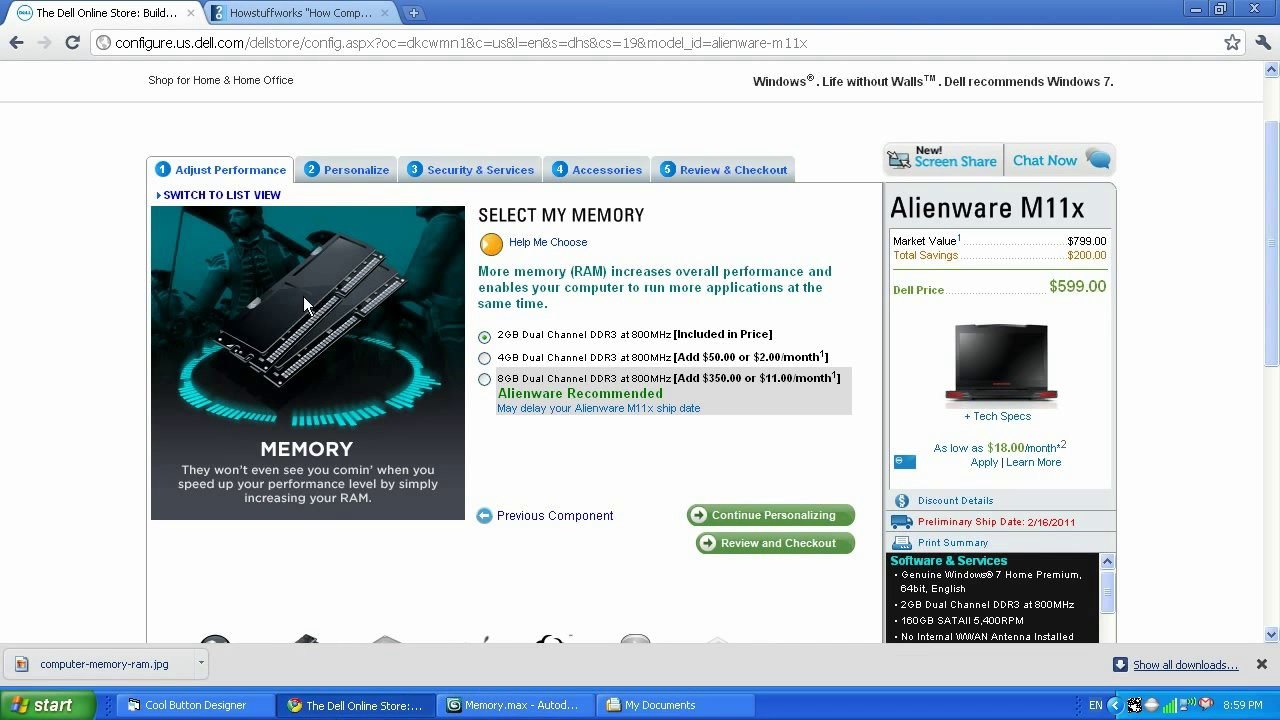
{"action": "left_click", "coordinate": [505, 705]}
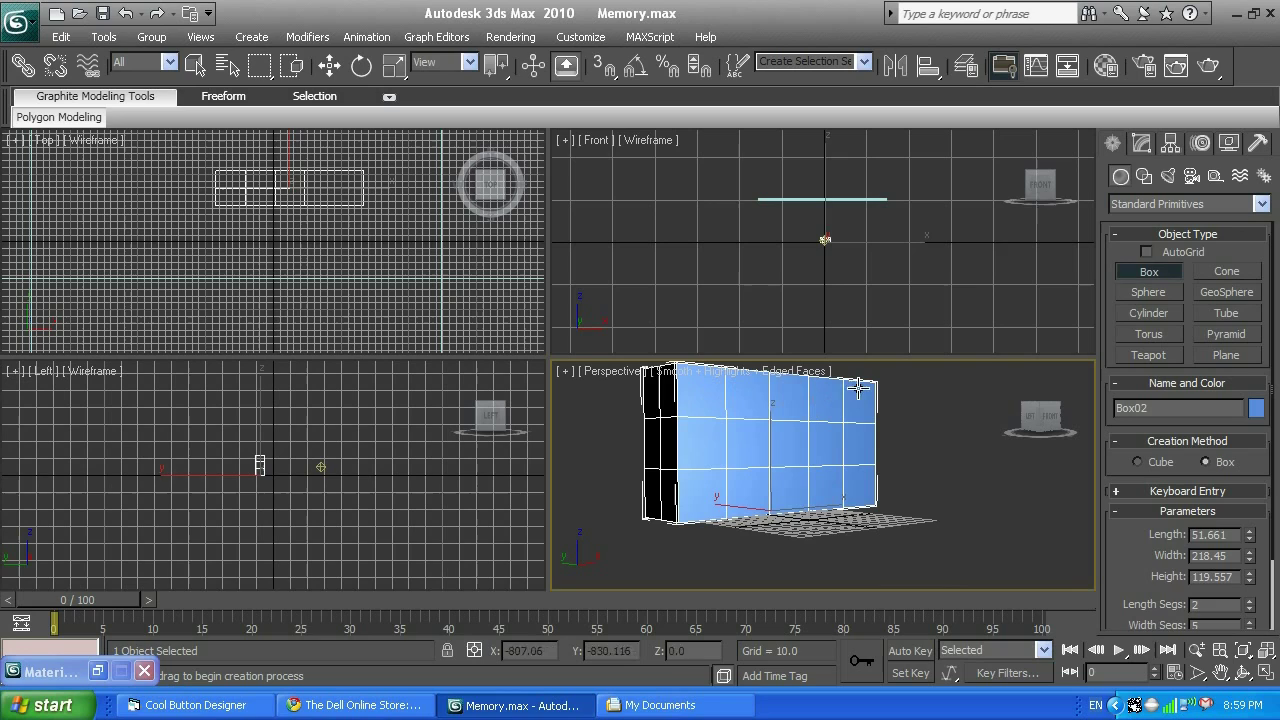
Show Box02's modifier stack, then bring up the Dell memory options page in Chrome
{"action": "left_click", "coordinate": [1142, 144]}
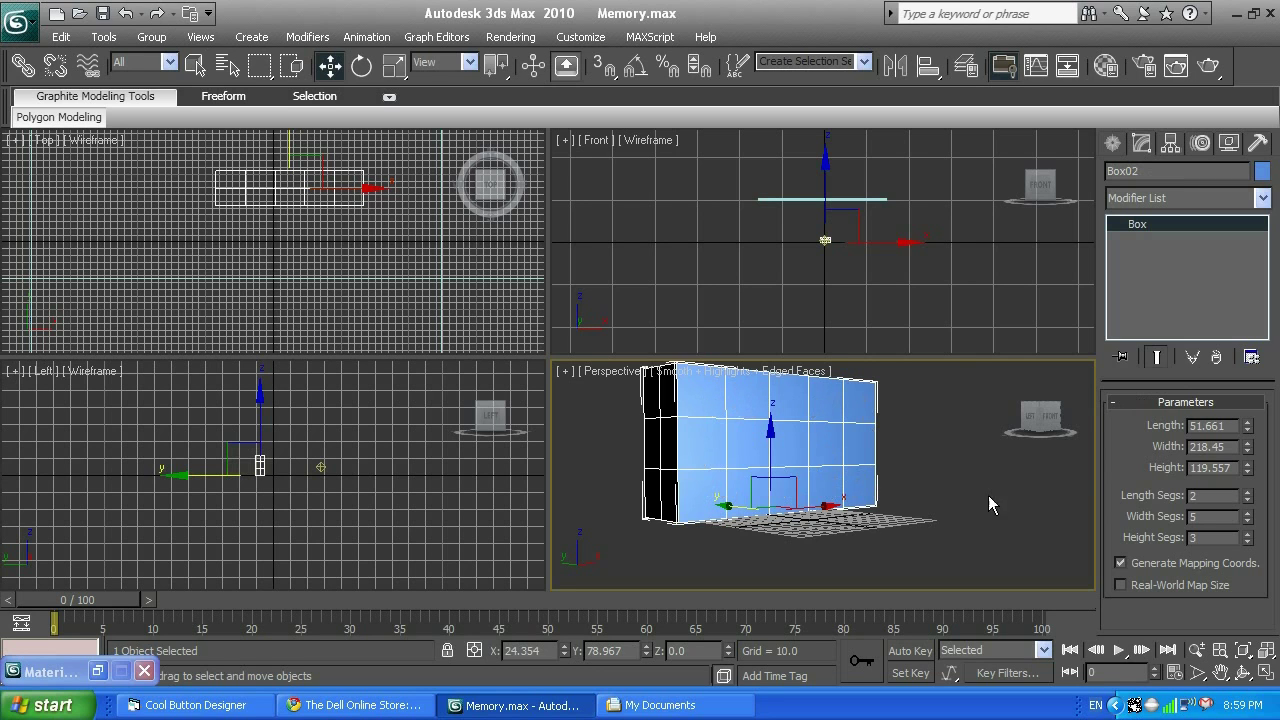
{"action": "left_click", "coordinate": [365, 705]}
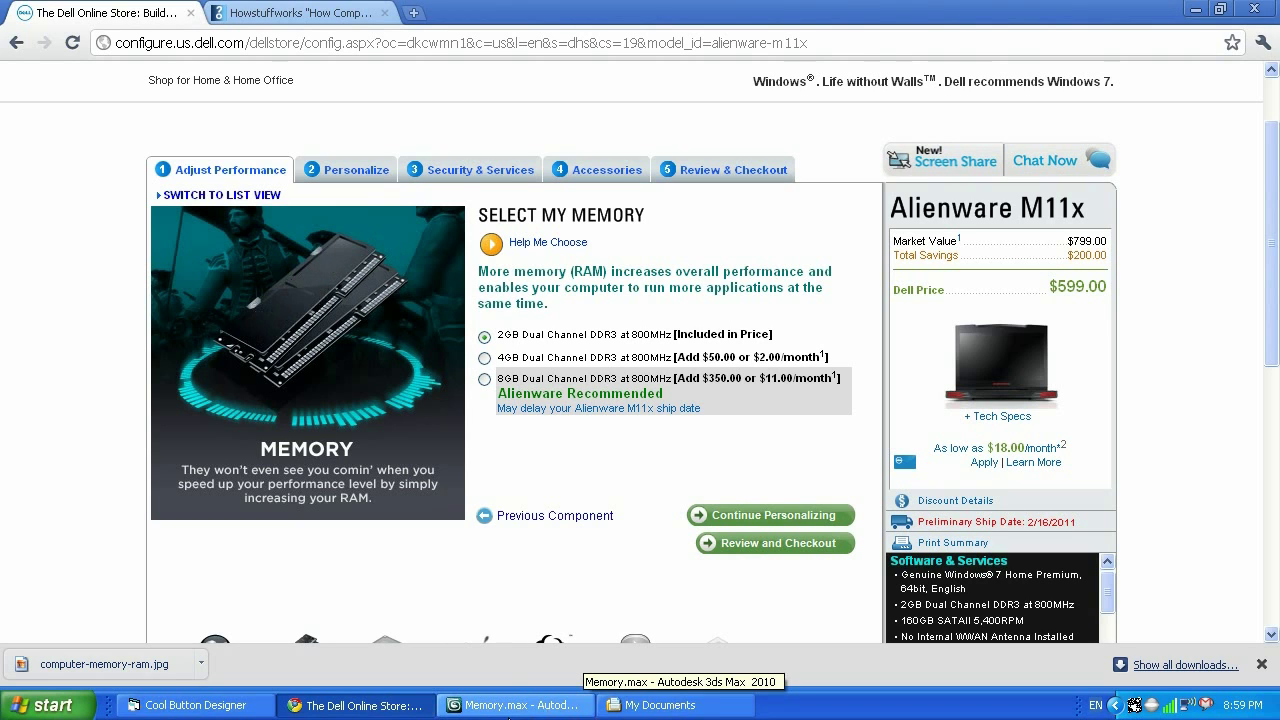
Switch from Chrome back to the Memory.max scene in 3ds Max
{"action": "left_click", "coordinate": [515, 705]}
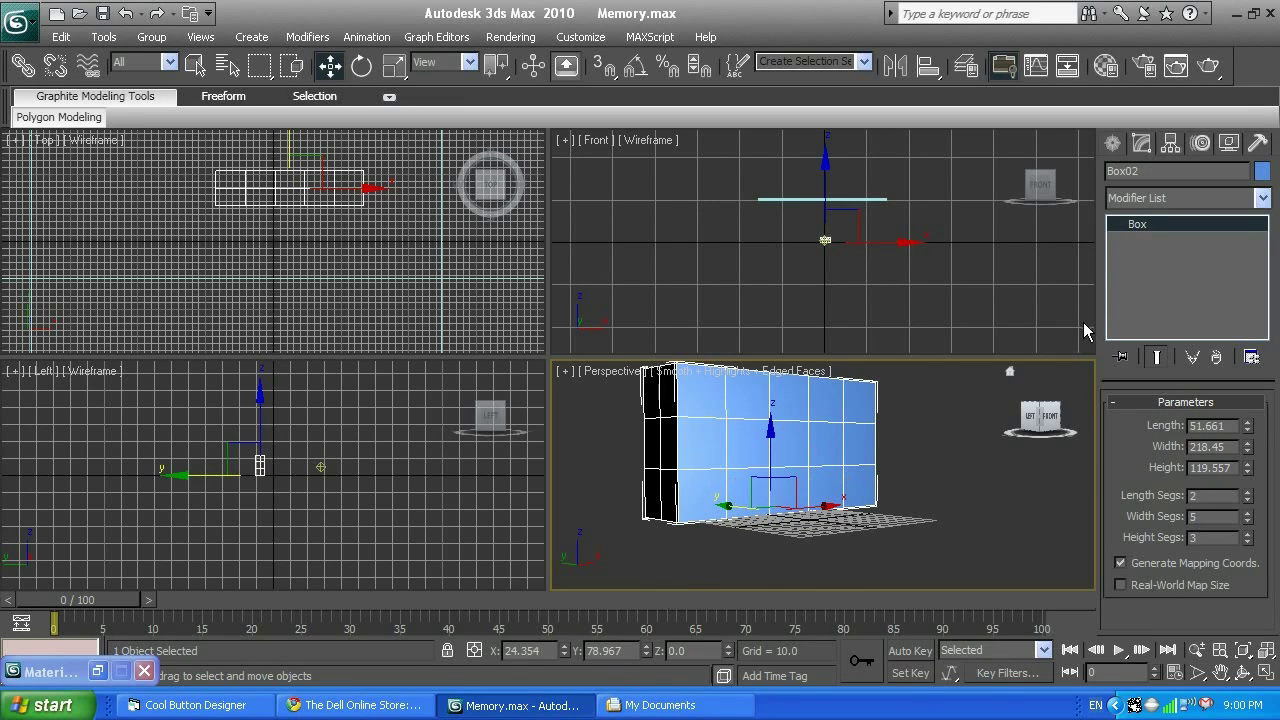
Convert Box02 to an Editable Poly from the quad menu and pan the Perspective view slightly
{"action": "right_click", "coordinate": [1151, 222]}
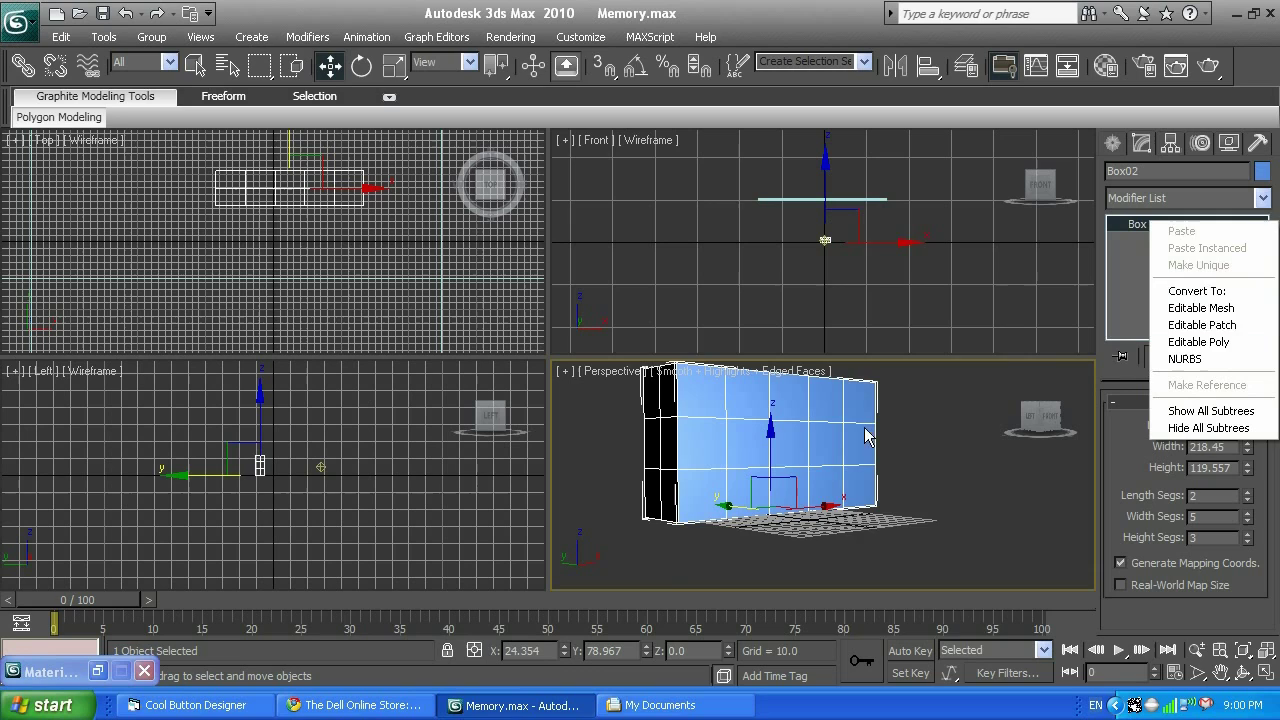
{"action": "right_click", "coordinate": [826, 450]}
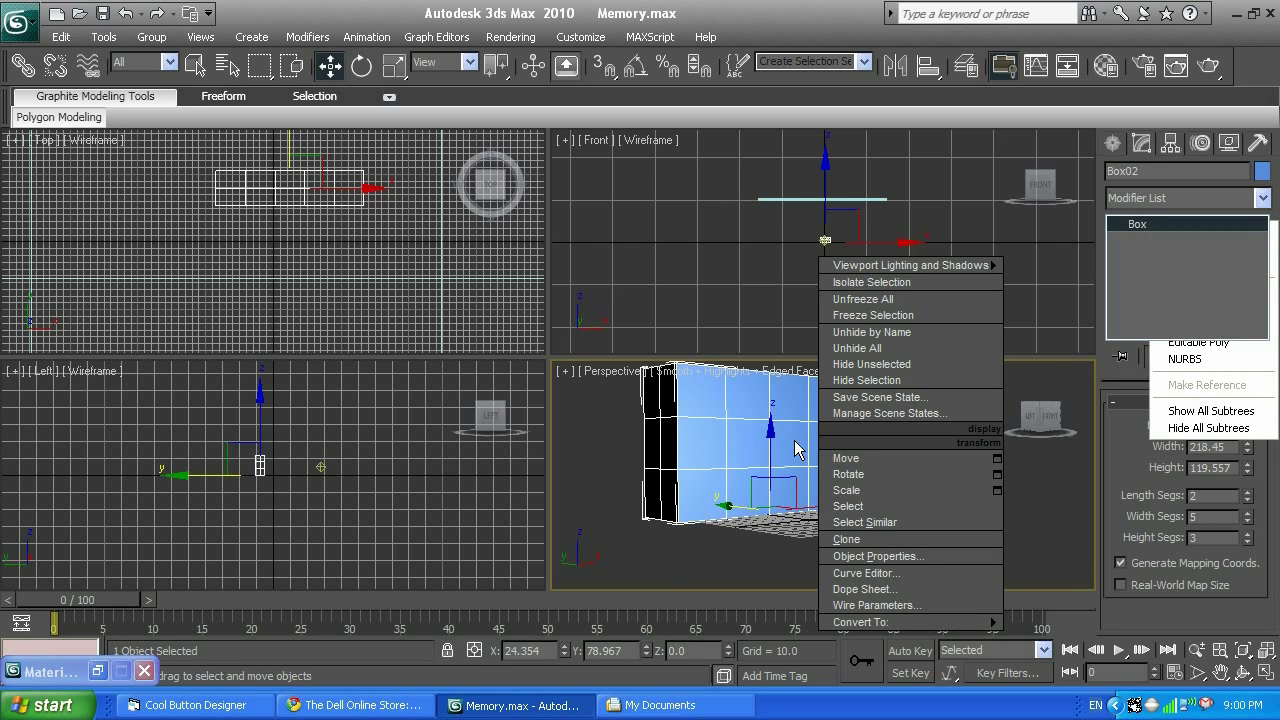
{"action": "left_click", "coordinate": [797, 449]}
{"action": "right_click", "coordinate": [797, 449]}
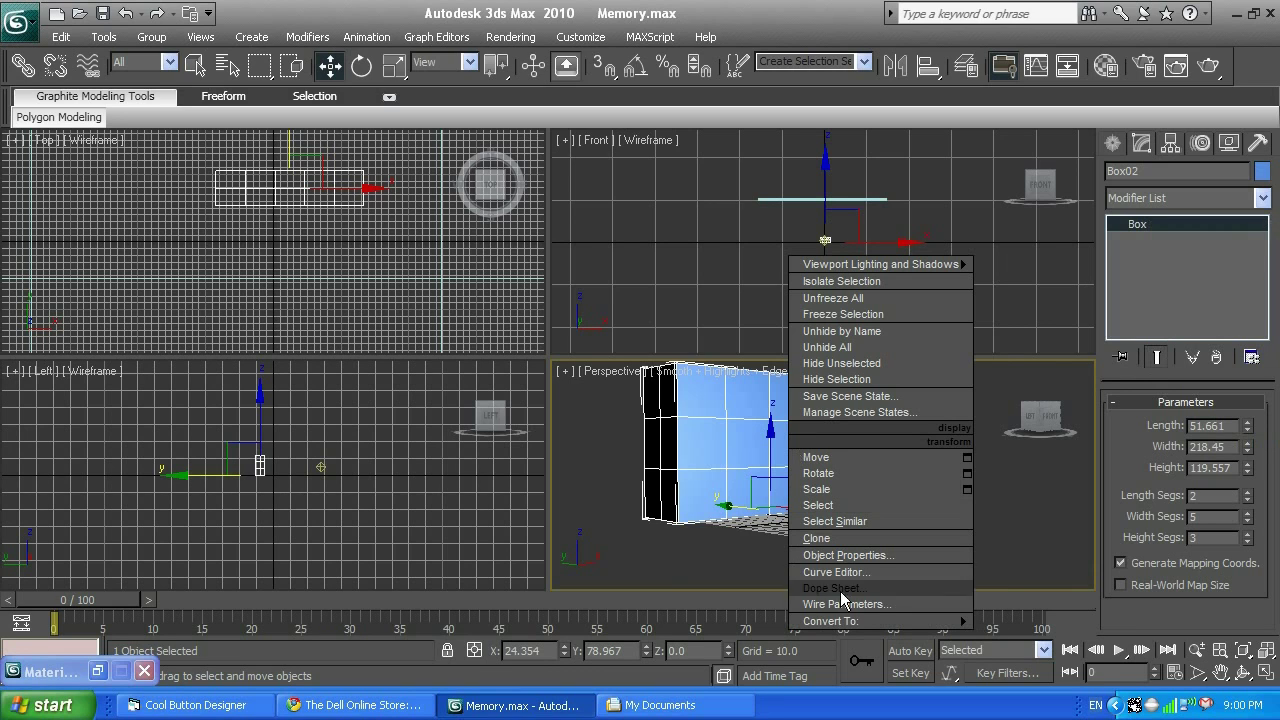
{"action": "mouse_move", "coordinate": [843, 621]}
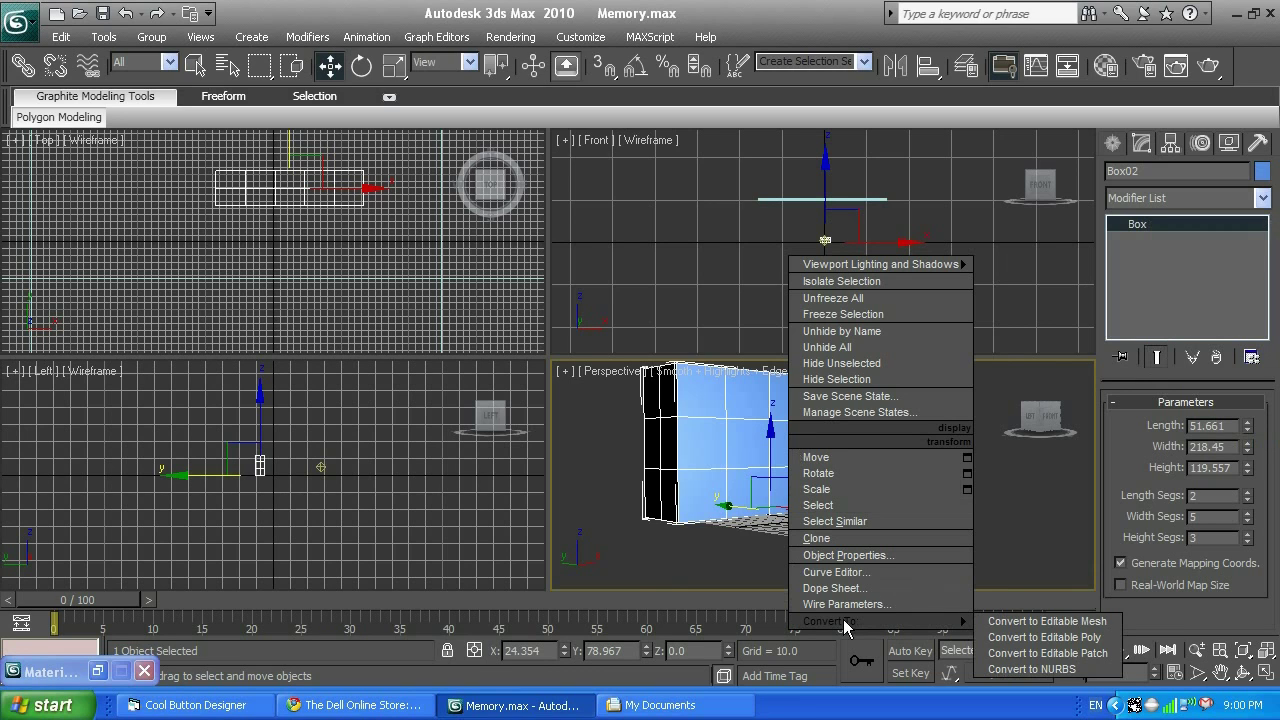
{"action": "left_click", "coordinate": [1052, 637]}
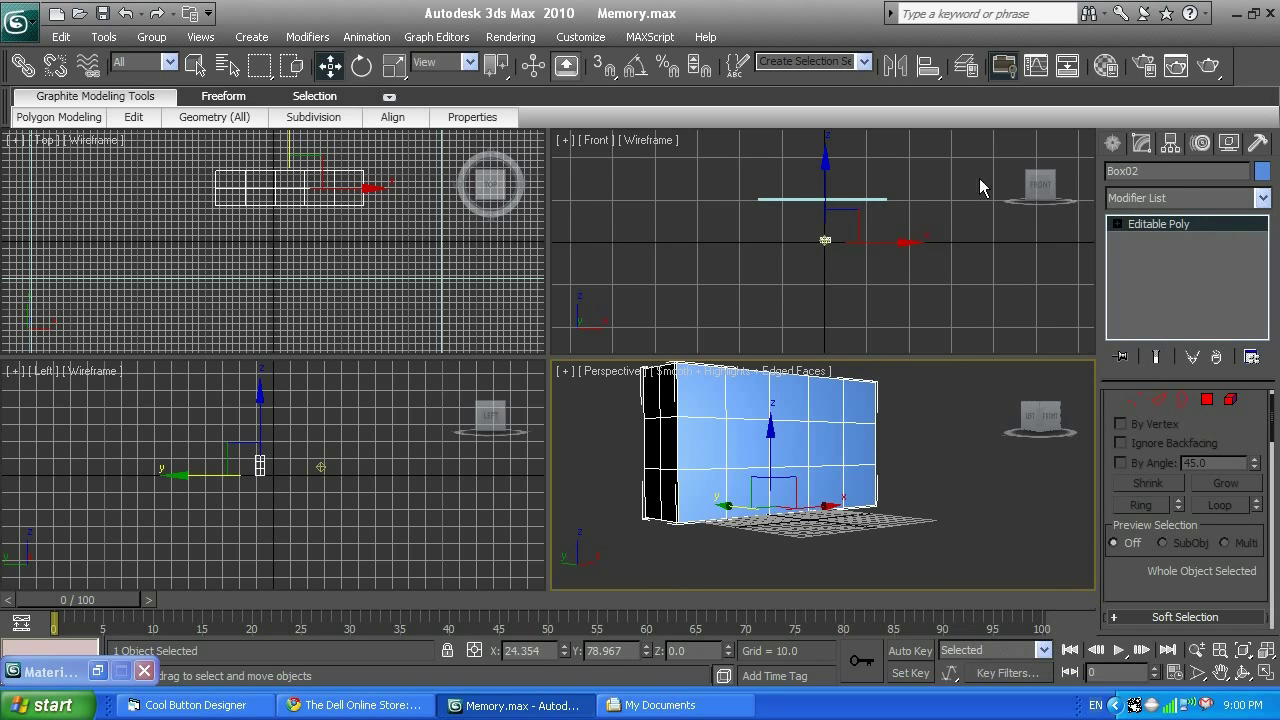
{"action": "left_click", "coordinate": [1221, 672]}
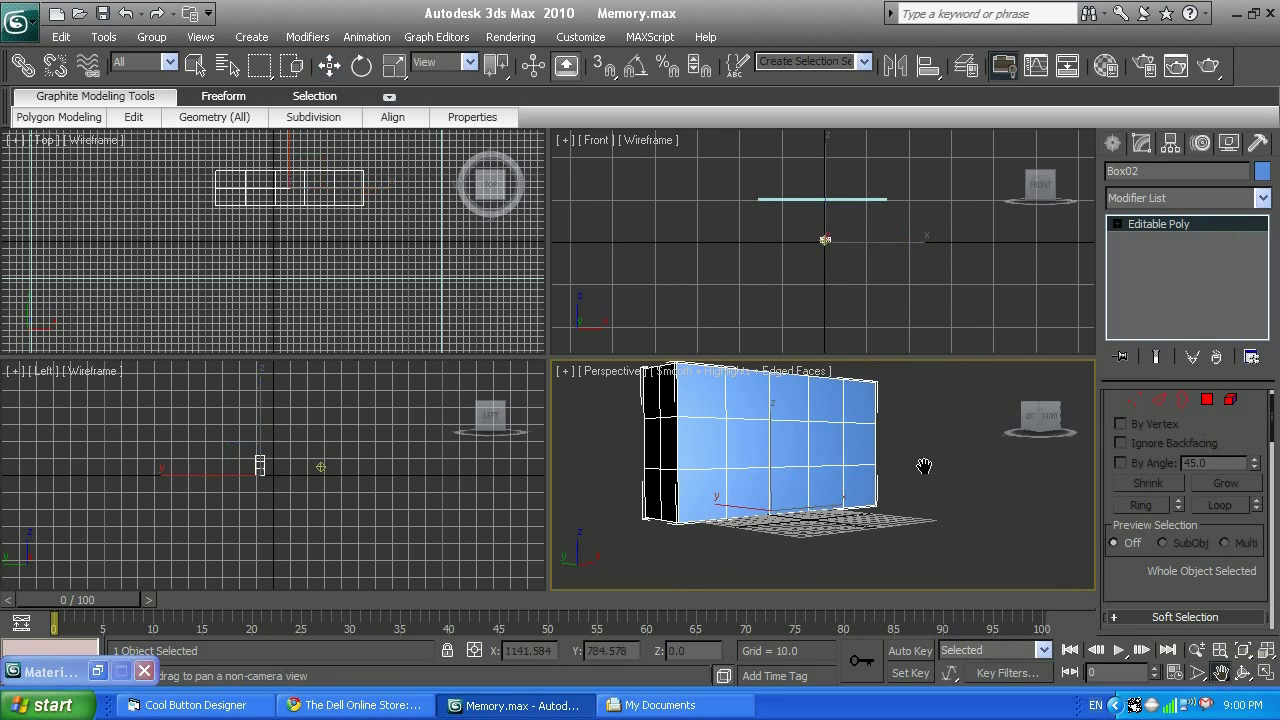
{"action": "left_click_drag", "start_coordinate": [740, 407], "coordinate": [756, 428]}
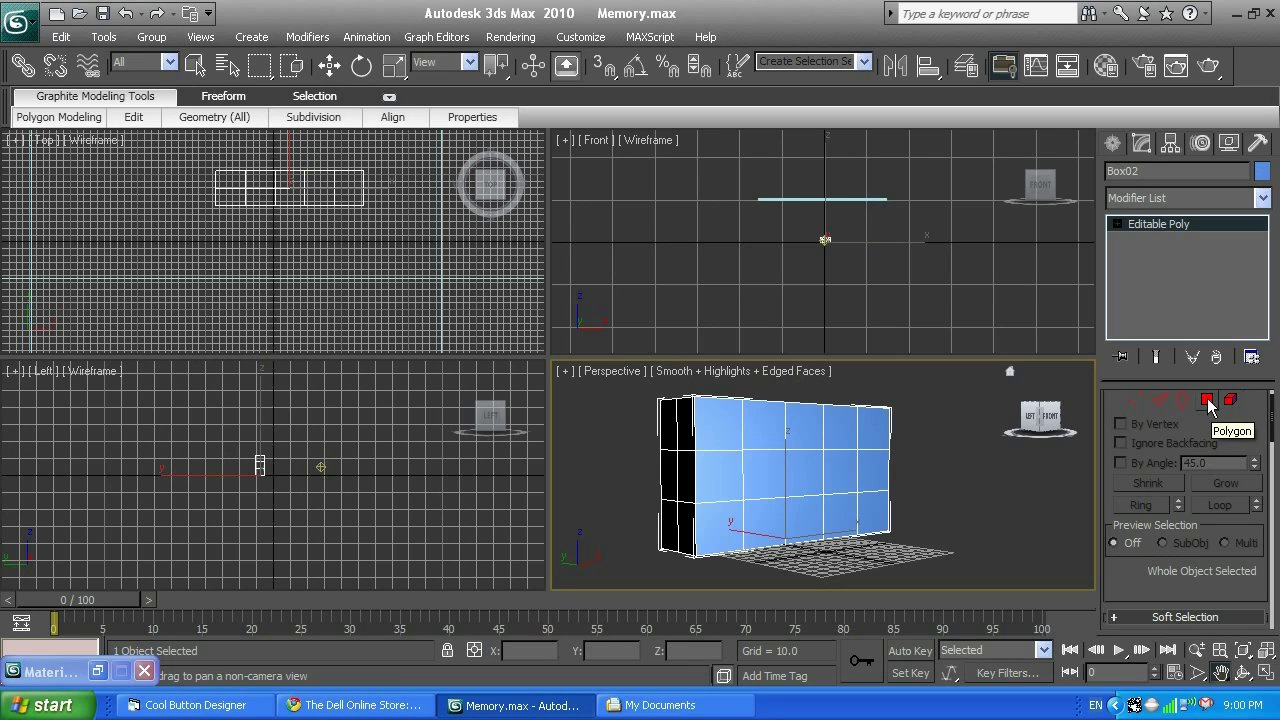
Orbit the Perspective view to face Box02 and pan the Top view to bring the box back
{"action": "left_click", "coordinate": [1243, 672]}
{"action": "left_click_drag", "start_coordinate": [899, 475], "coordinate": [840, 458]}
{"action": "right_click", "coordinate": [420, 275]}
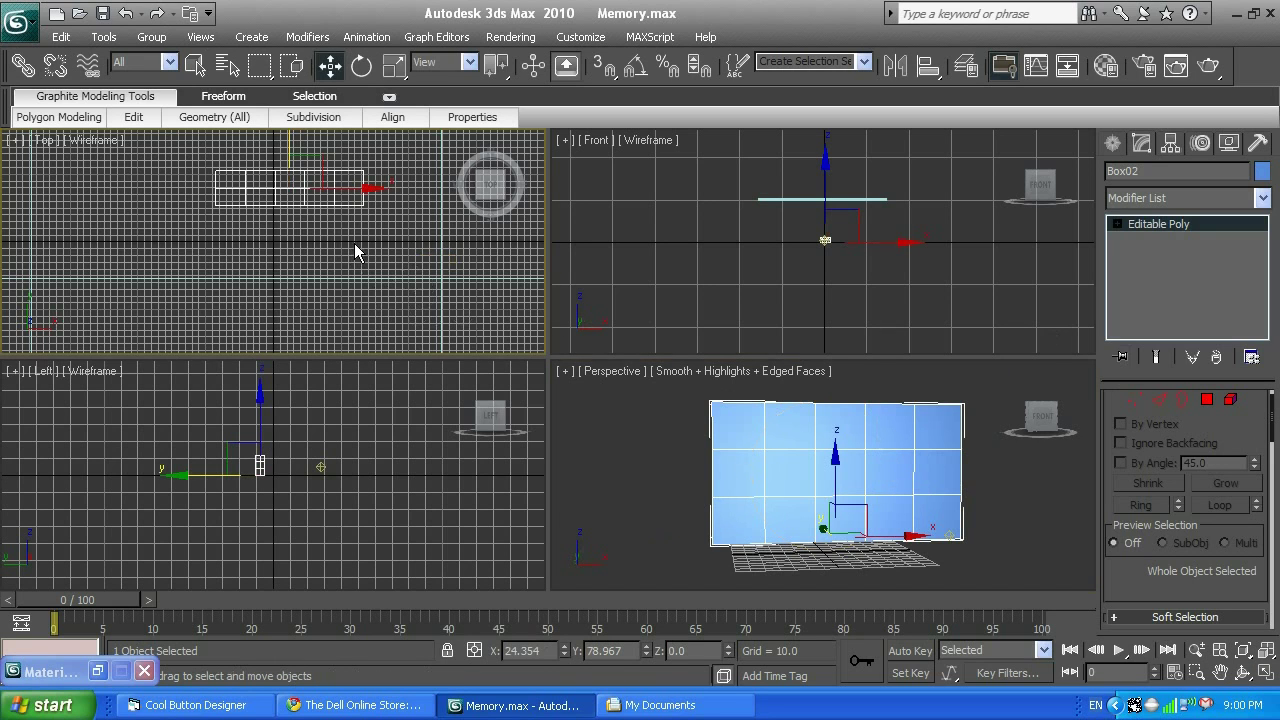
{"action": "scroll", "coordinate": [354, 243], "scroll_direction": "up", "scroll_amount": 4}
{"action": "left_click", "coordinate": [1221, 672]}
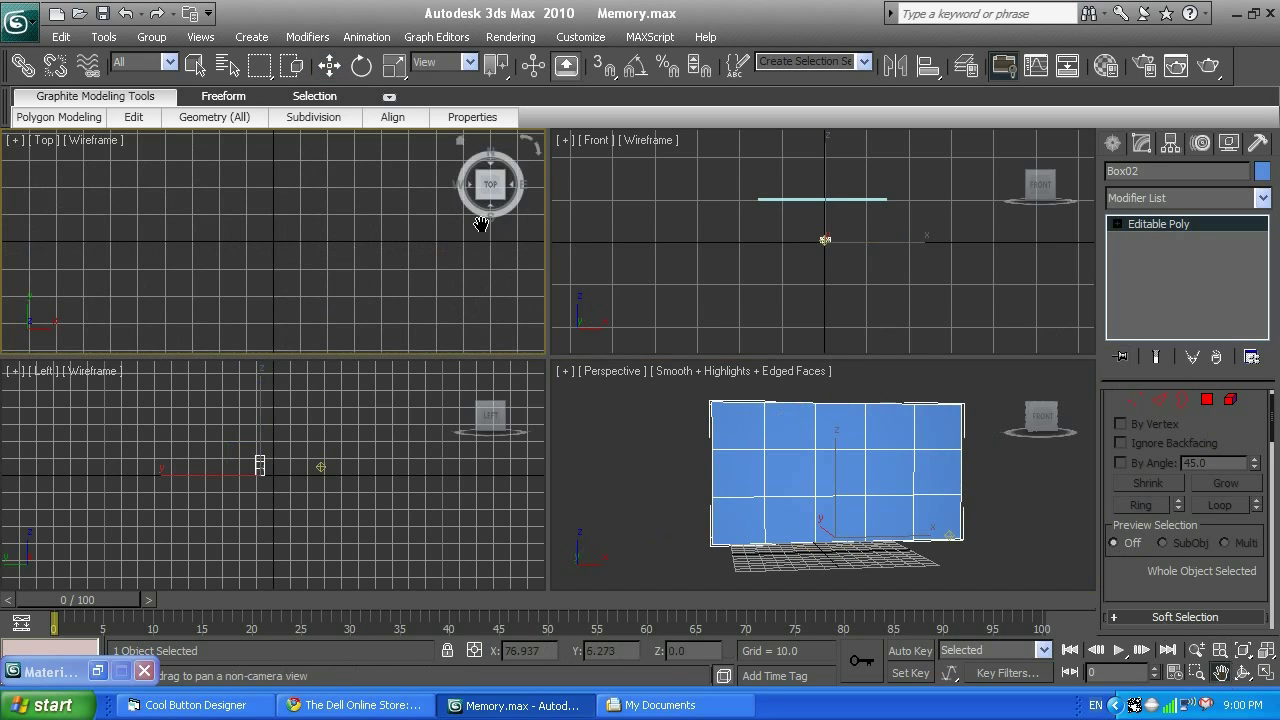
{"action": "left_click_drag", "start_coordinate": [312, 240], "coordinate": [240, 398]}
{"action": "scroll", "coordinate": [303, 220], "scroll_direction": "down", "scroll_amount": 2}
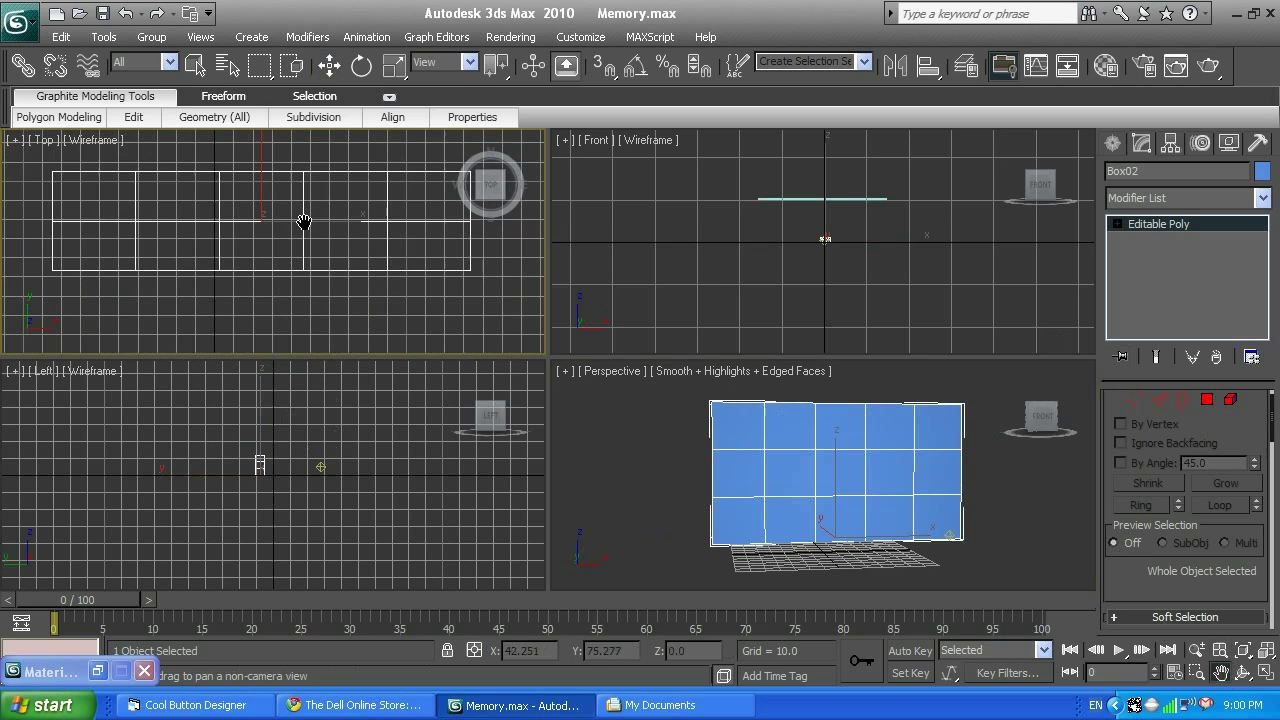
Make the Front view active and zoom it to fit the selected Box02
{"action": "left_click", "coordinate": [1136, 399]}
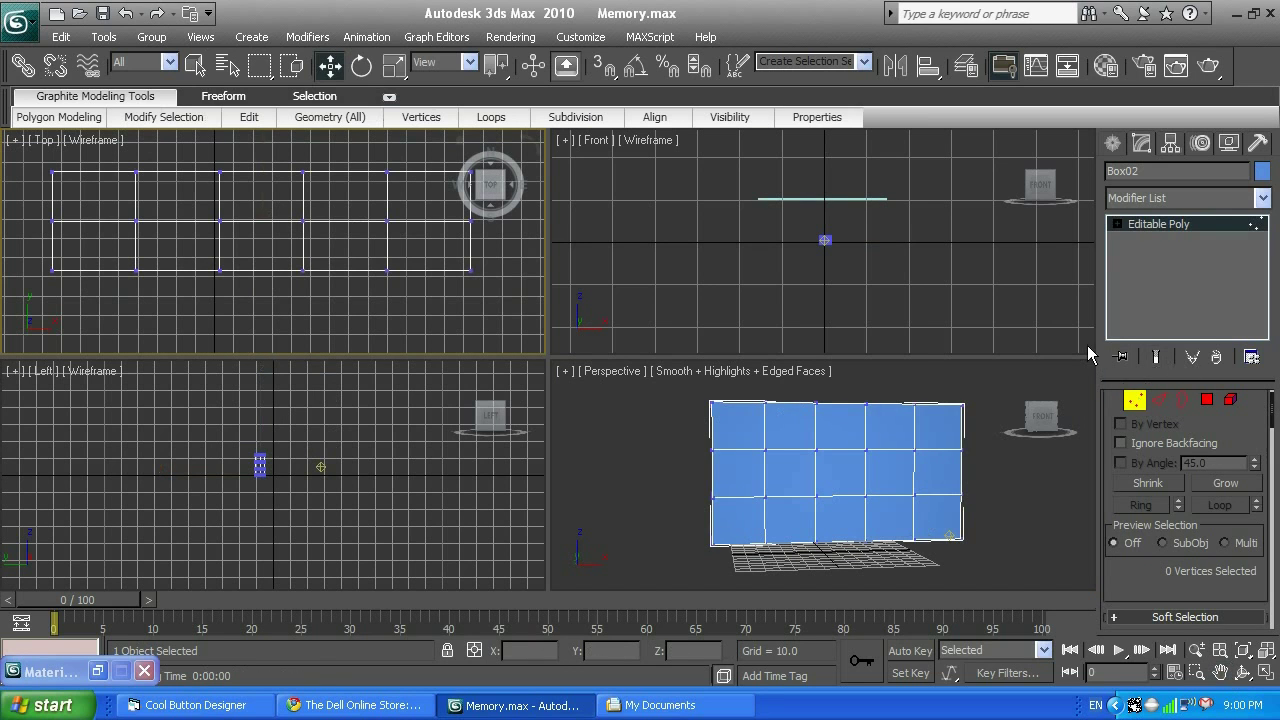
{"action": "left_click", "coordinate": [893, 267]}
{"action": "scroll", "coordinate": [893, 267], "scroll_direction": "up", "scroll_amount": 3}
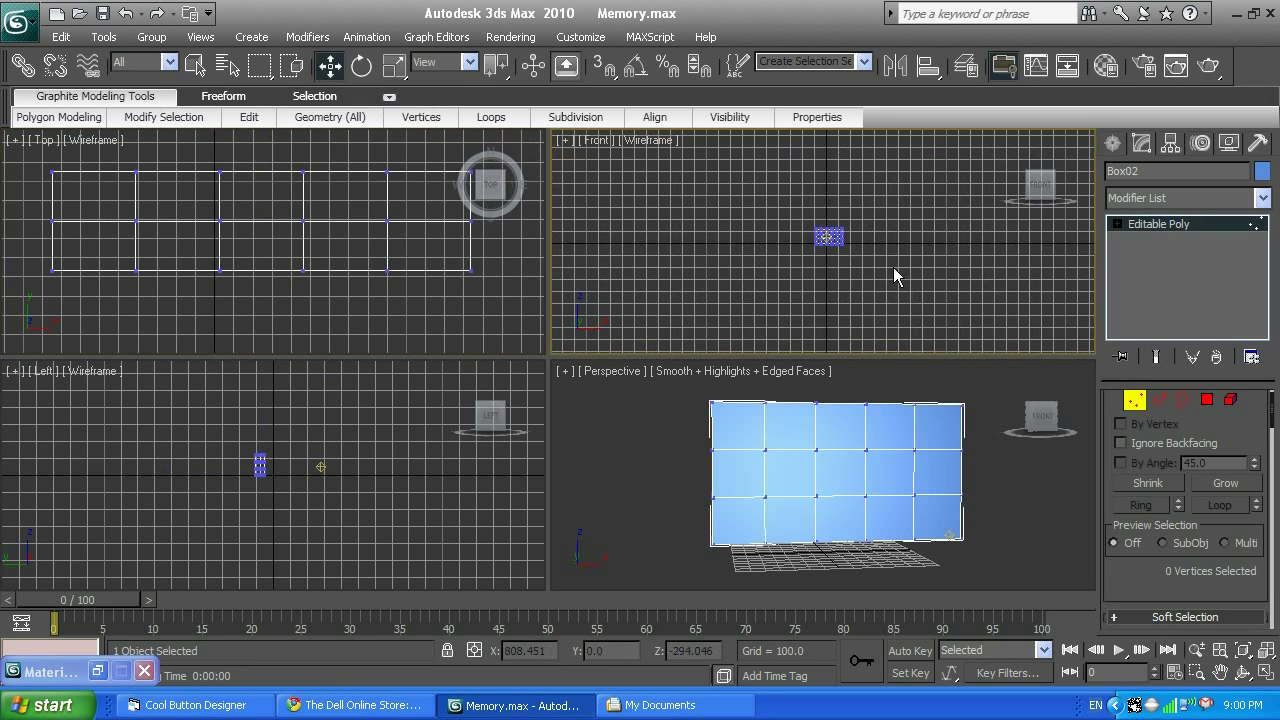
{"action": "scroll", "coordinate": [893, 267], "scroll_direction": "down", "scroll_amount": 1}
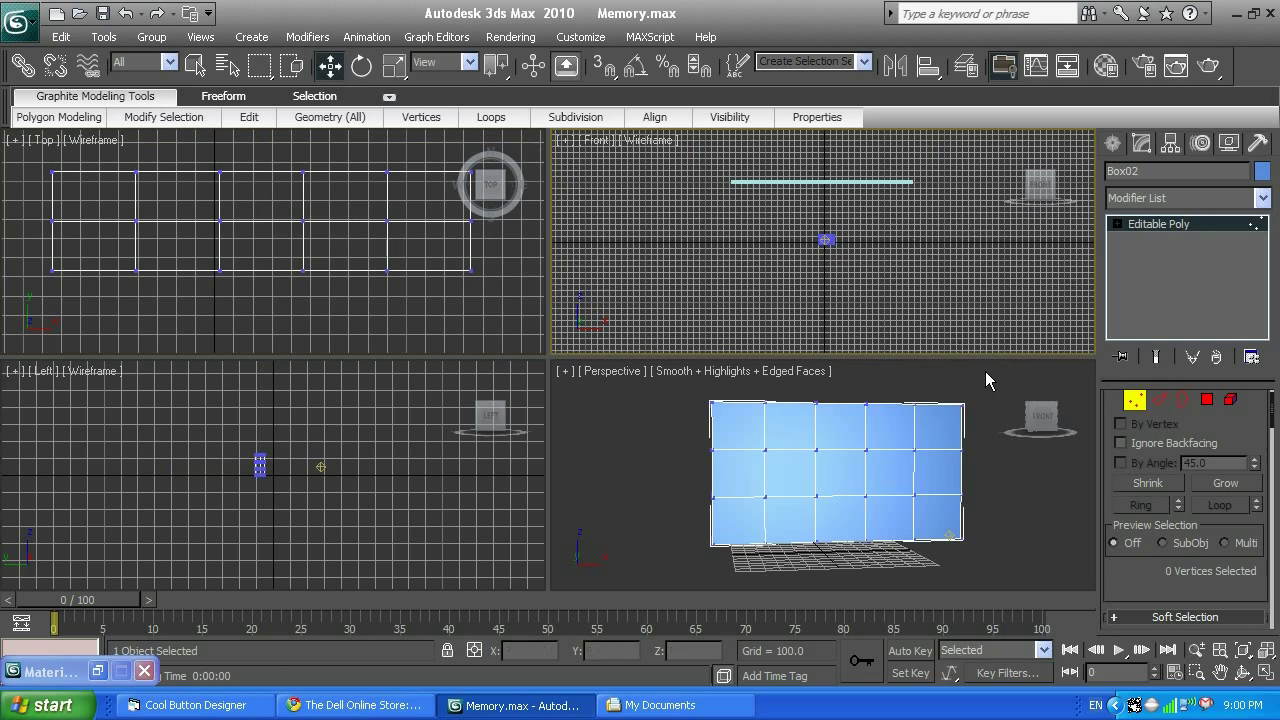
{"action": "left_click", "coordinate": [1167, 224]}
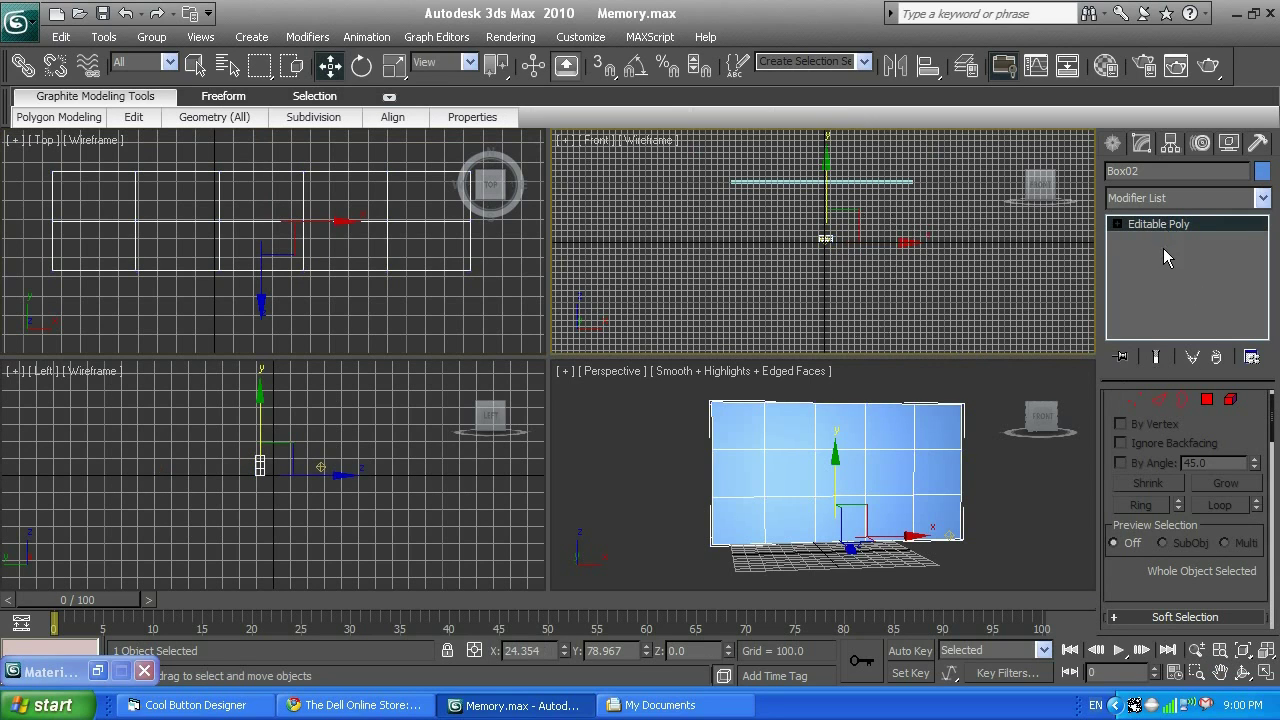
{"action": "left_click", "coordinate": [1245, 651]}
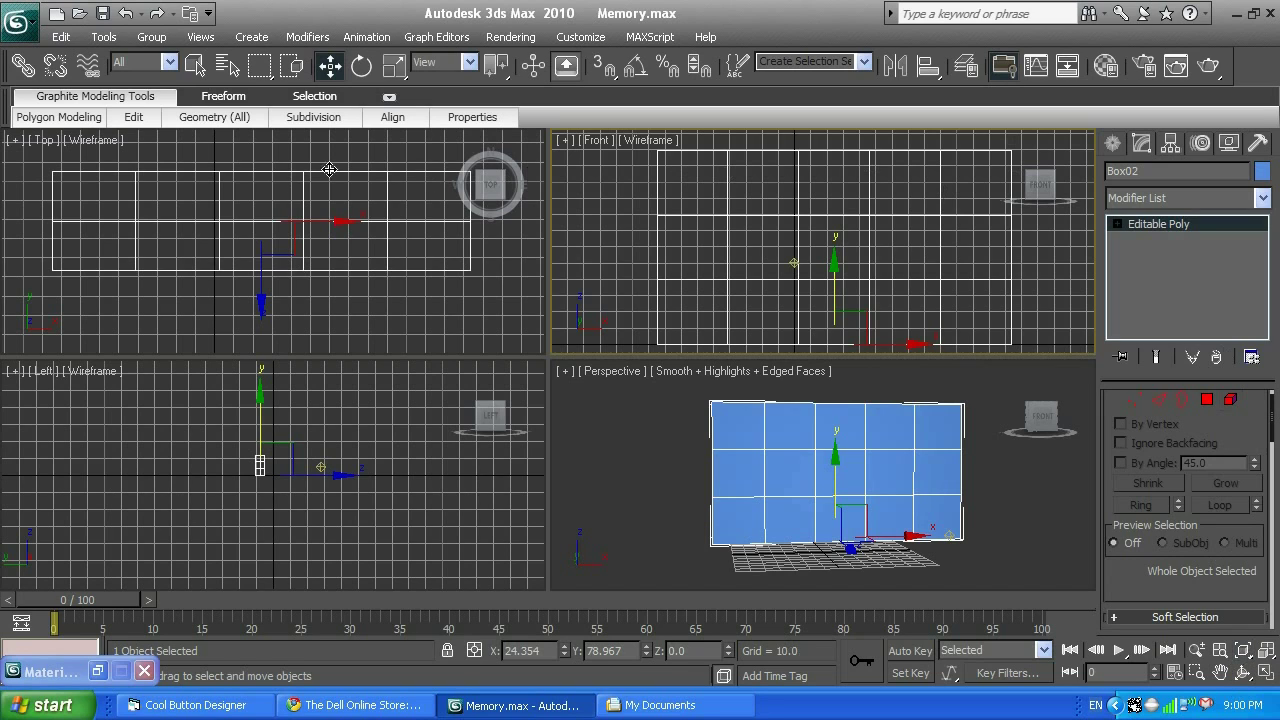
{"action": "left_click", "coordinate": [1252, 655]}
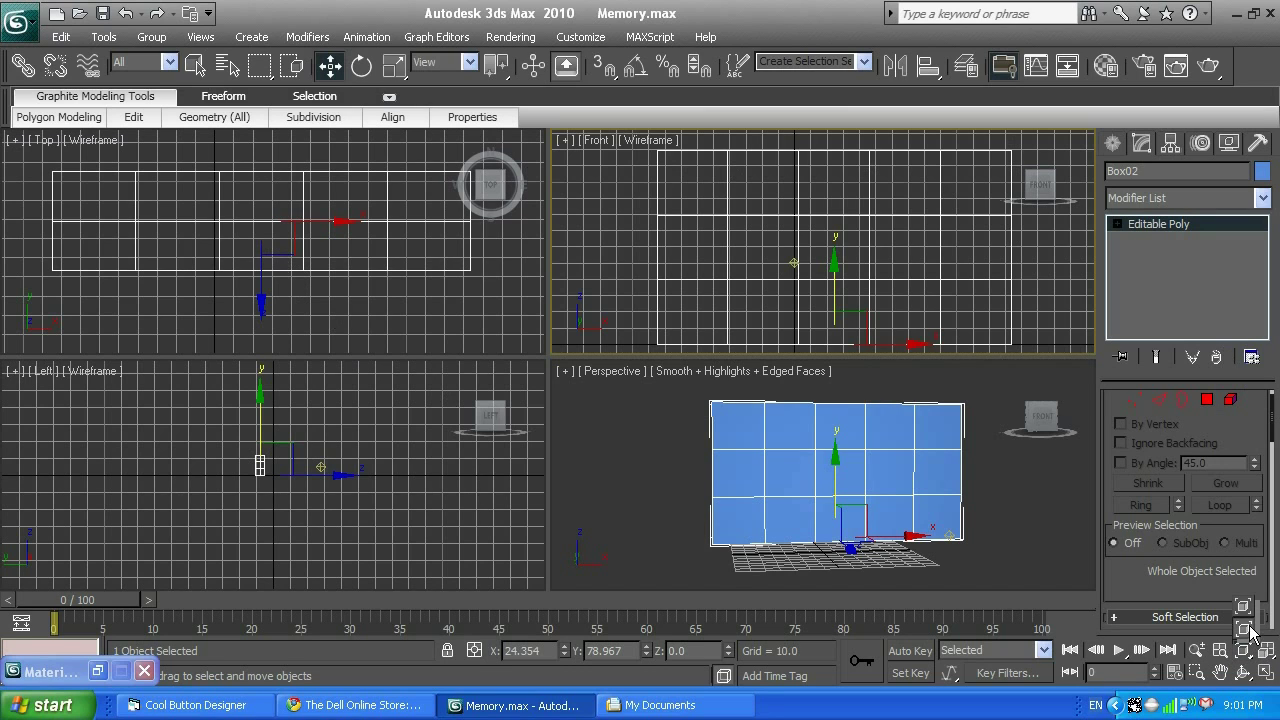
{"action": "left_click", "coordinate": [1250, 630]}
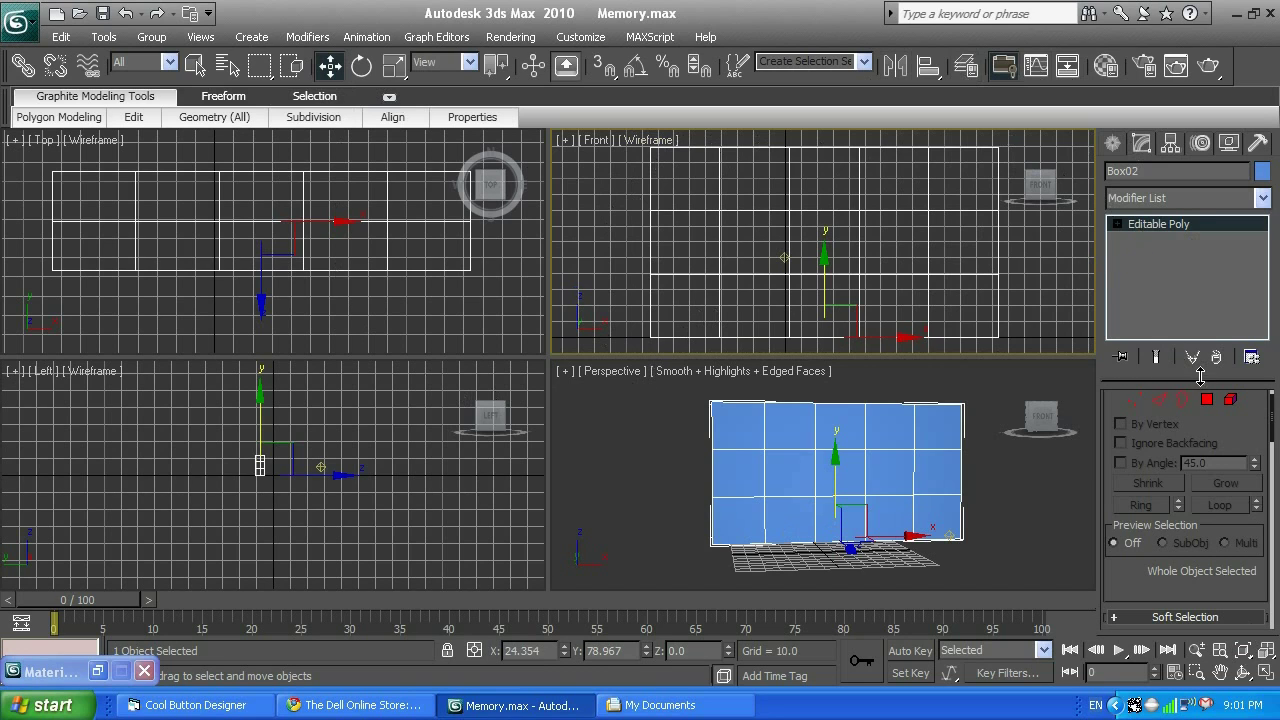
Select Box02's two middle vertex rows and scale them along the height
{"action": "left_click", "coordinate": [1135, 403]}
{"action": "left_click_drag", "start_coordinate": [622, 190], "coordinate": [1025, 291]}
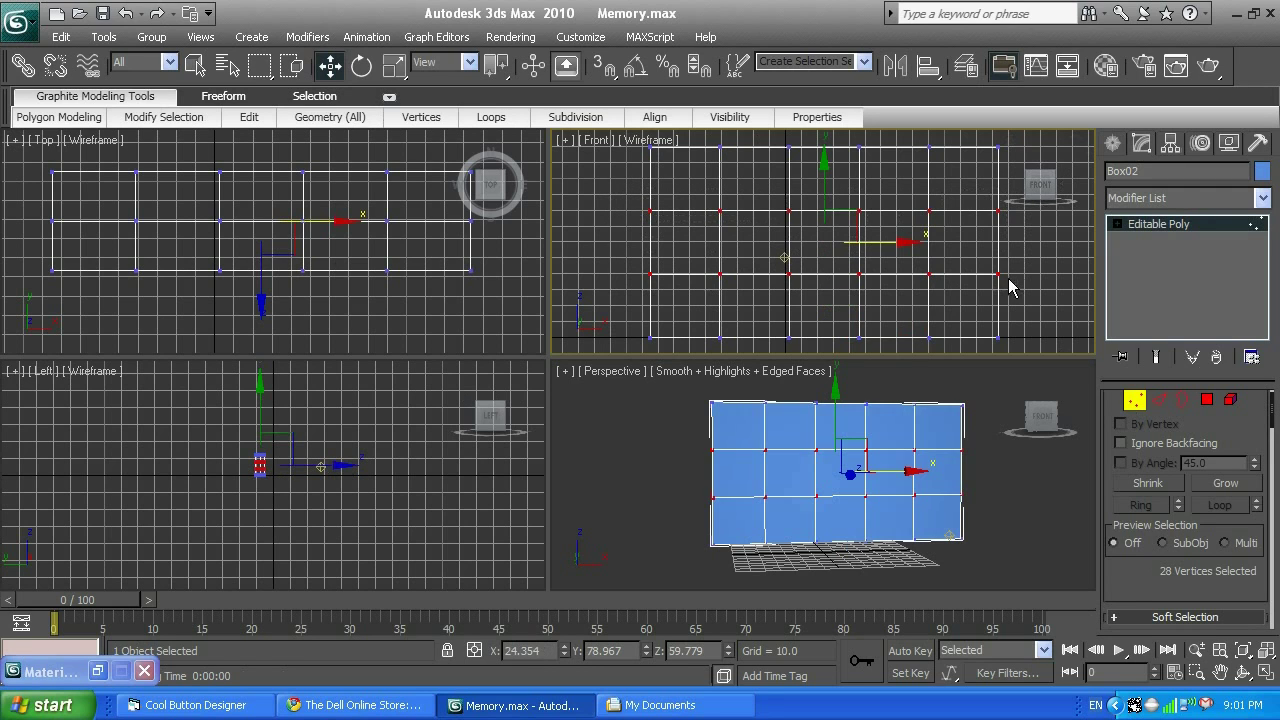
{"action": "left_click", "coordinate": [399, 66]}
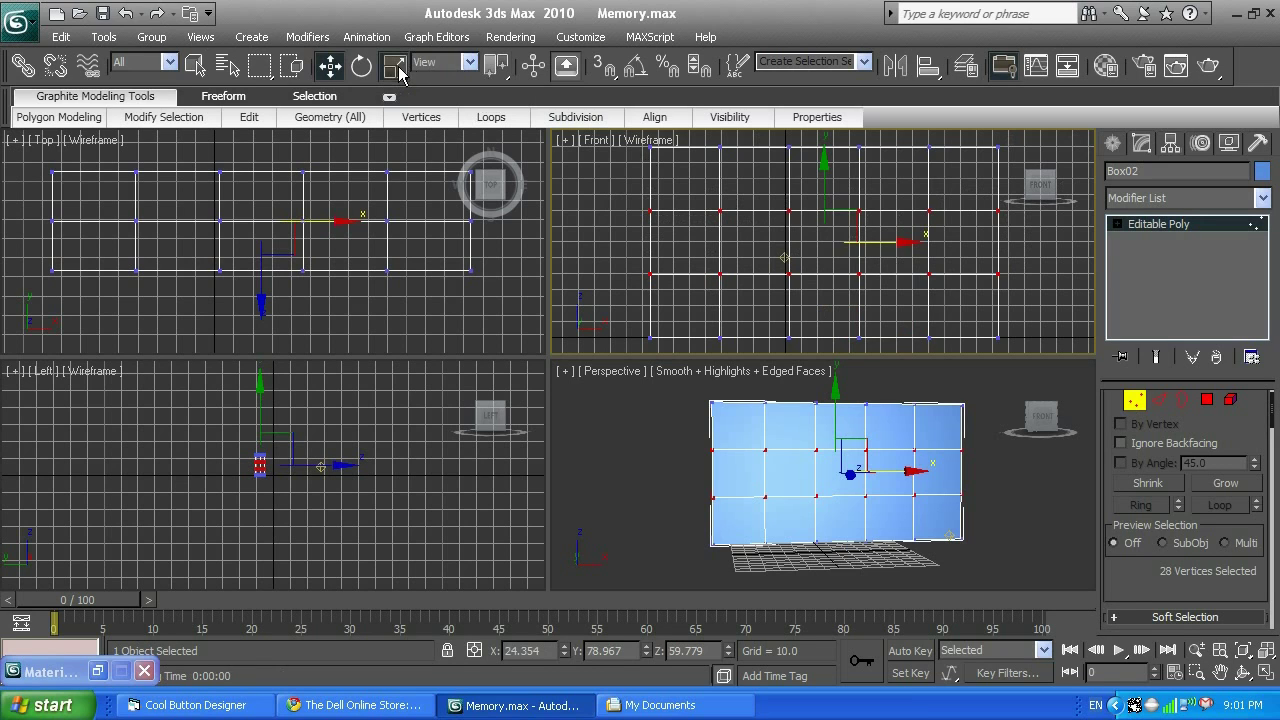
{"action": "mouse_move", "coordinate": [817, 117]}
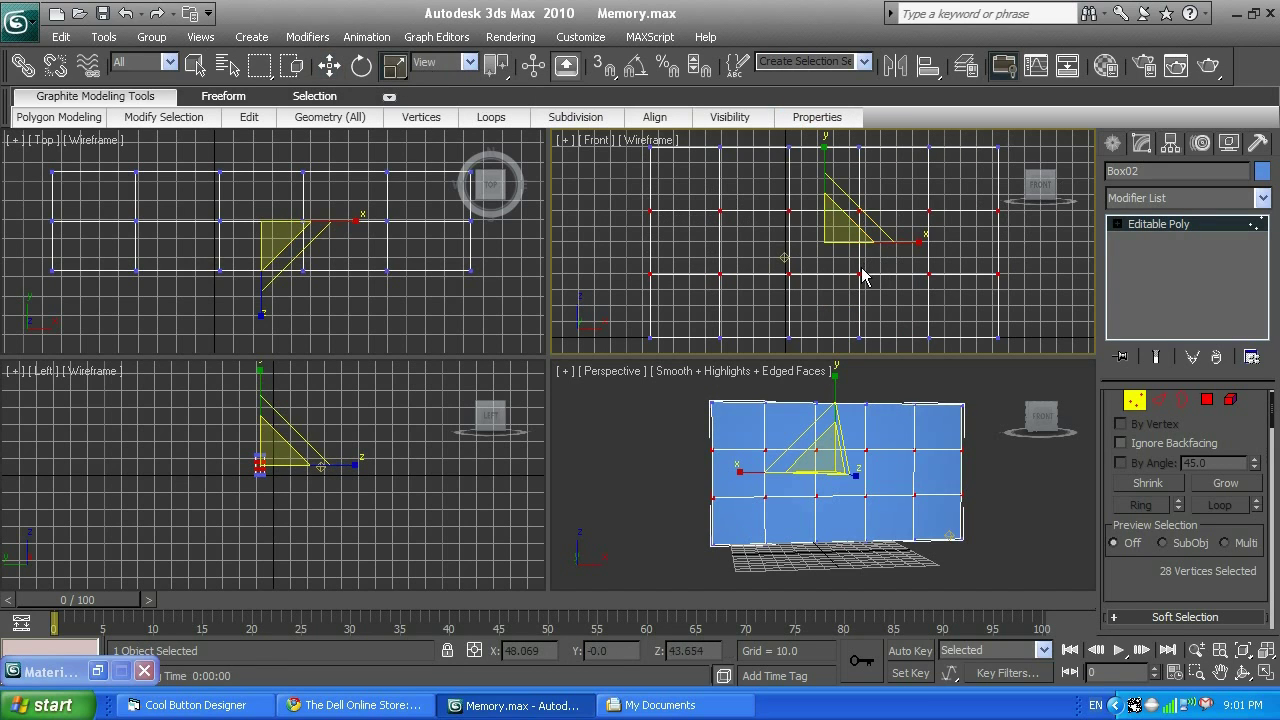
{"action": "left_click_drag", "start_coordinate": [824, 200], "coordinate": [825, 50]}
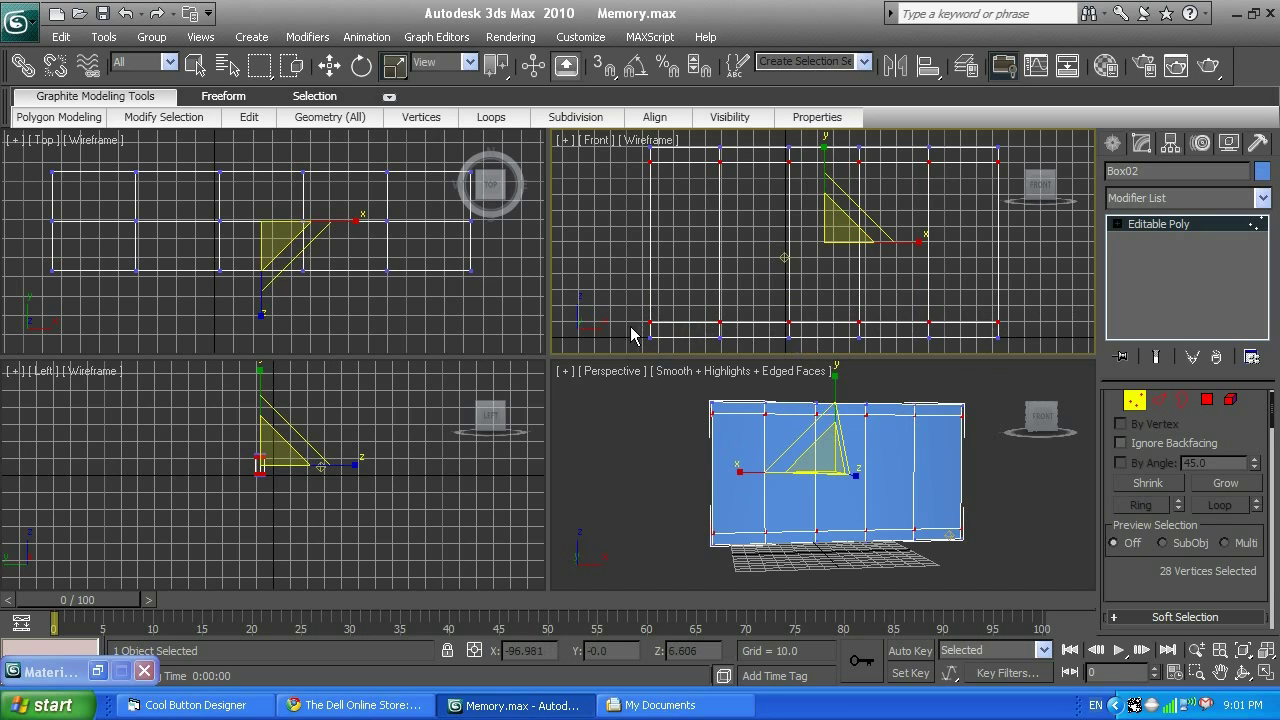
Select three vertex columns in the Front view and scale them apart horizontally
{"action": "left_click", "coordinate": [617, 277]}
{"action": "key", "text": "z"}
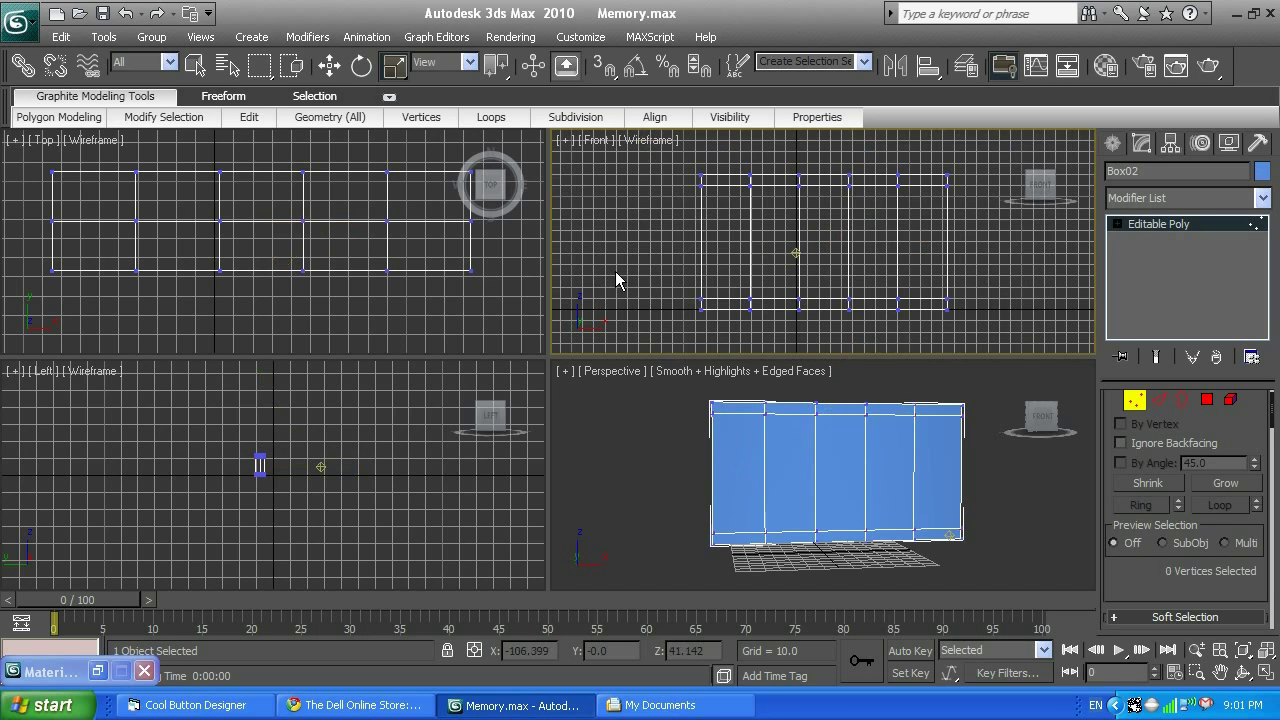
{"action": "left_click_drag", "start_coordinate": [688, 326], "coordinate": [729, 156]}
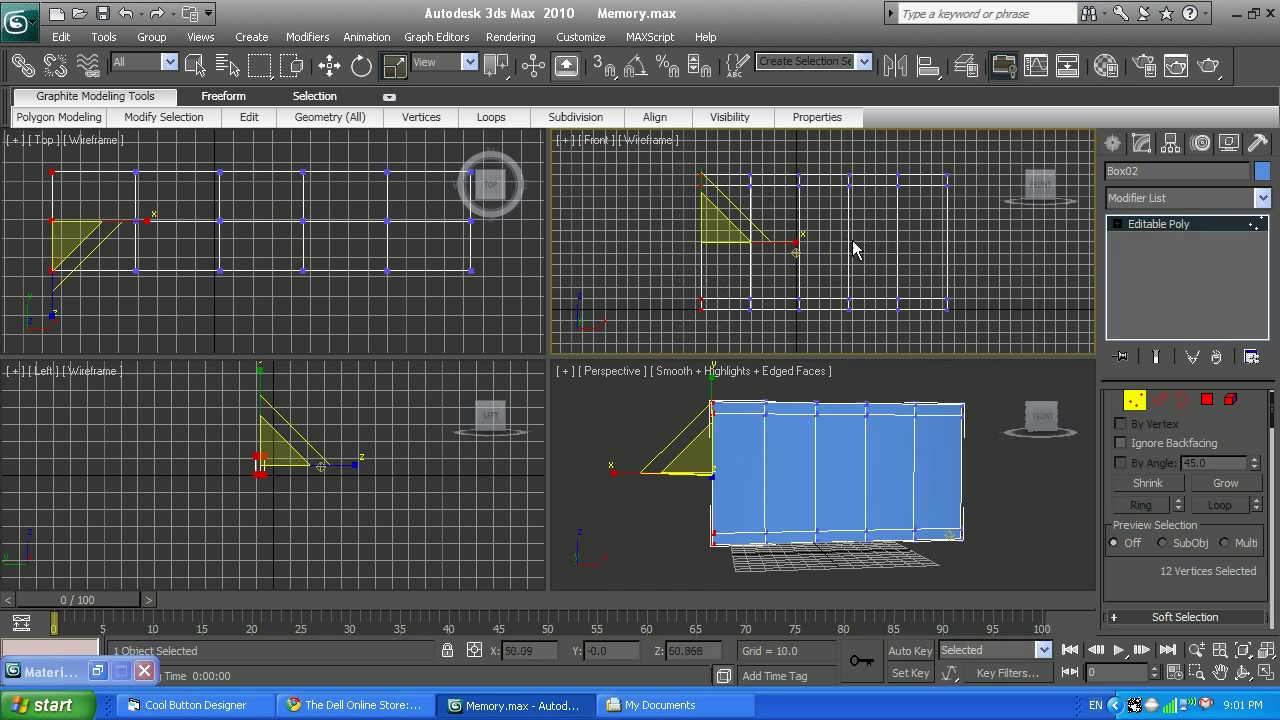
{"action": "left_click_drag", "start_coordinate": [740, 323], "coordinate": [767, 166]}
{"action": "left_click_drag", "start_coordinate": [886, 337], "coordinate": [919, 156]}
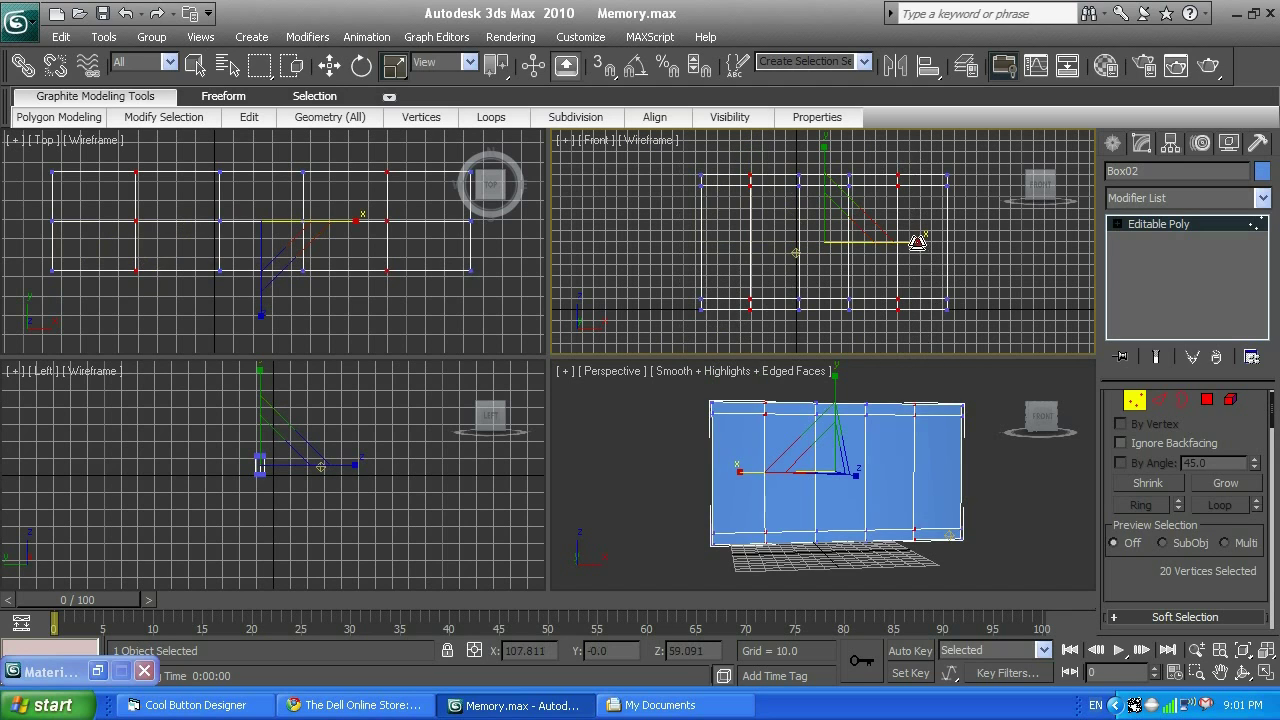
{"action": "left_click_drag", "start_coordinate": [917, 242], "coordinate": [962, 243]}
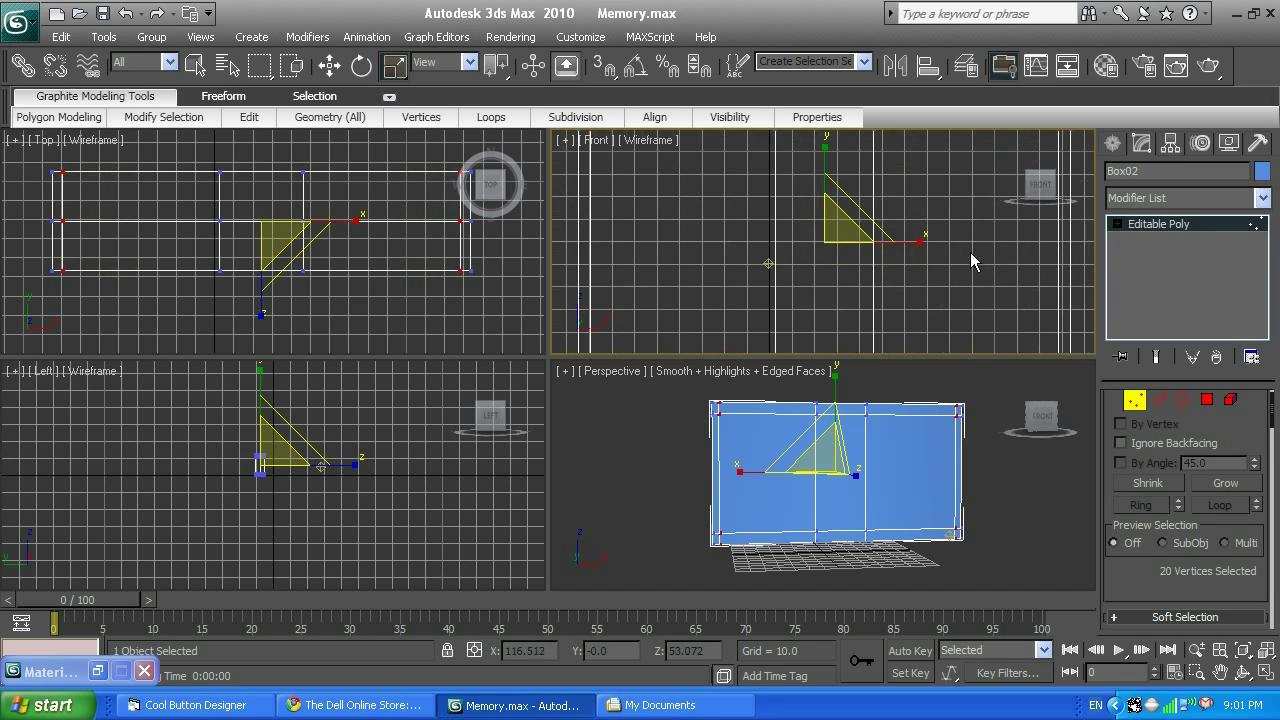
After checking the Dell memory reference, squeeze the two inner vertex columns into a narrow divider
{"action": "left_click", "coordinate": [307, 708]}
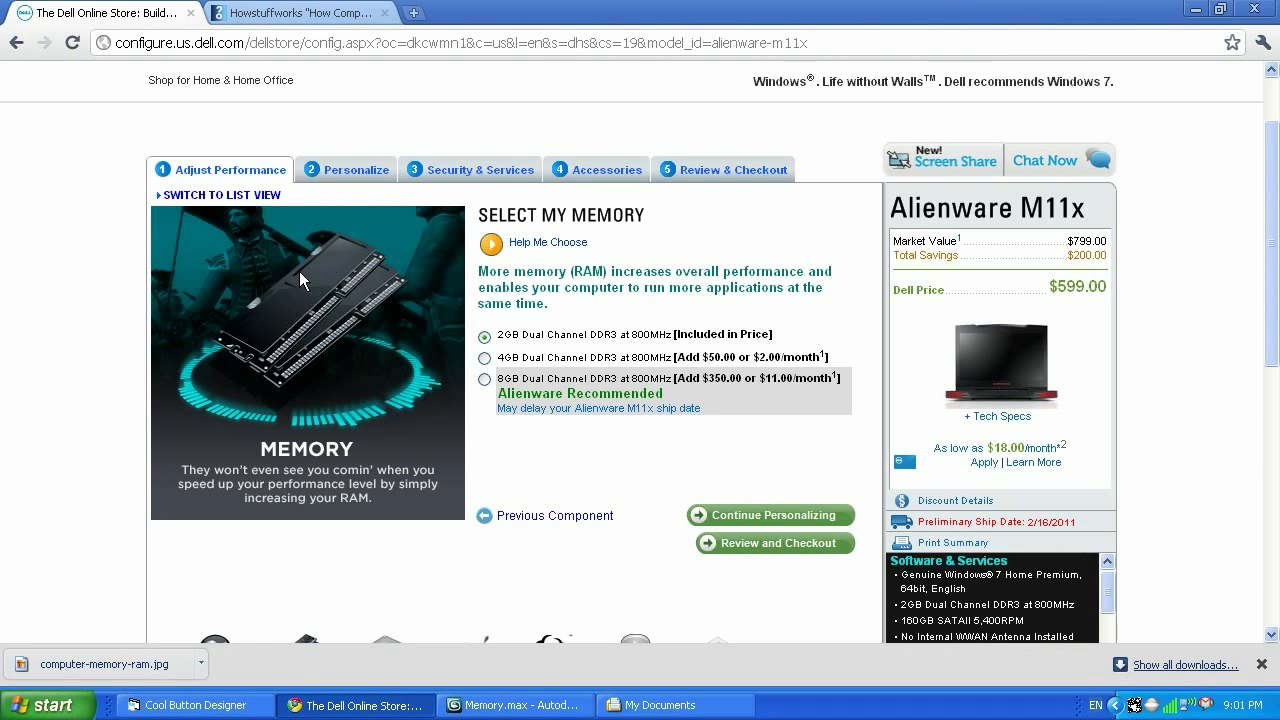
{"action": "left_click", "coordinate": [515, 705]}
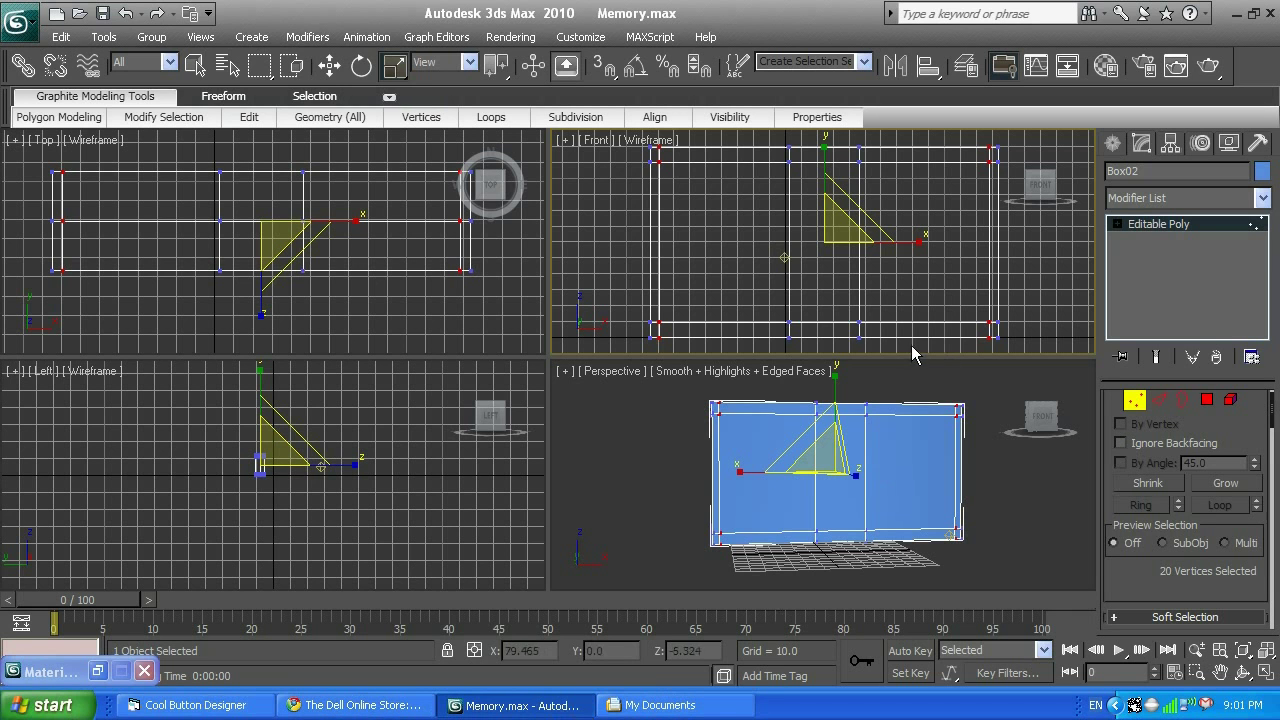
{"action": "left_click_drag", "start_coordinate": [778, 348], "coordinate": [804, 142]}
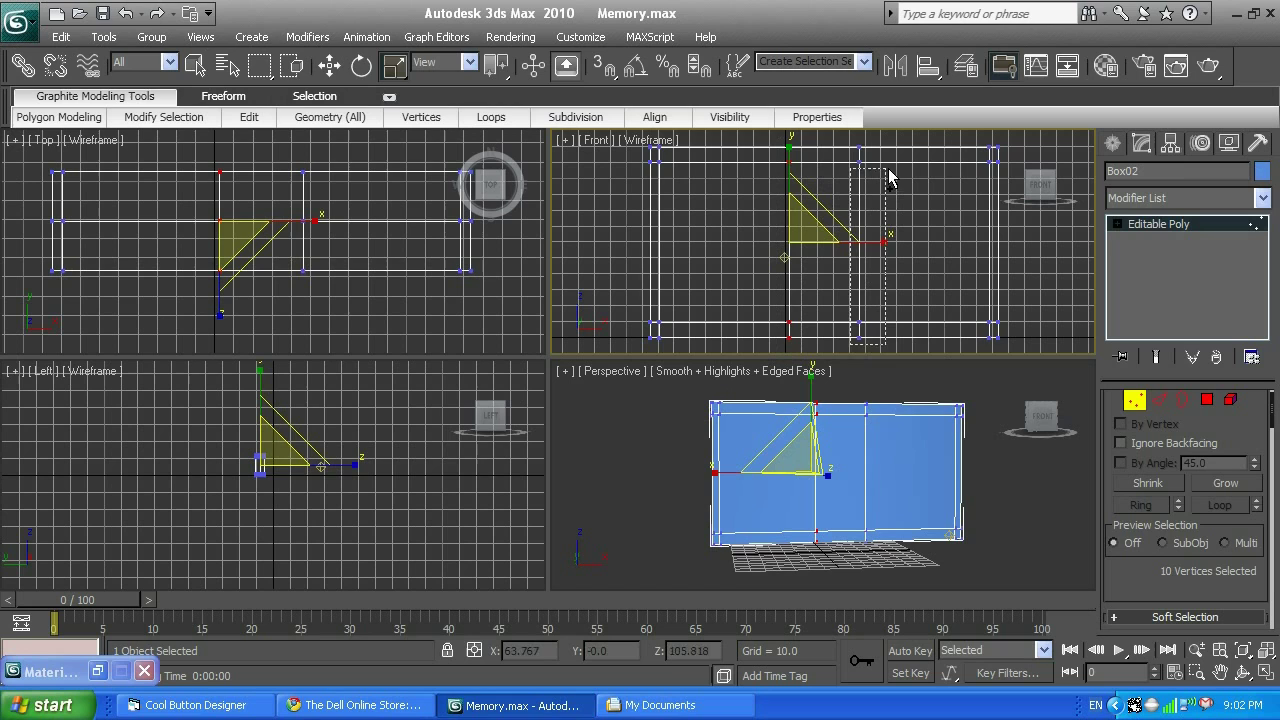
{"action": "left_click_drag", "start_coordinate": [882, 145], "coordinate": [845, 340], "text": "ctrl"}
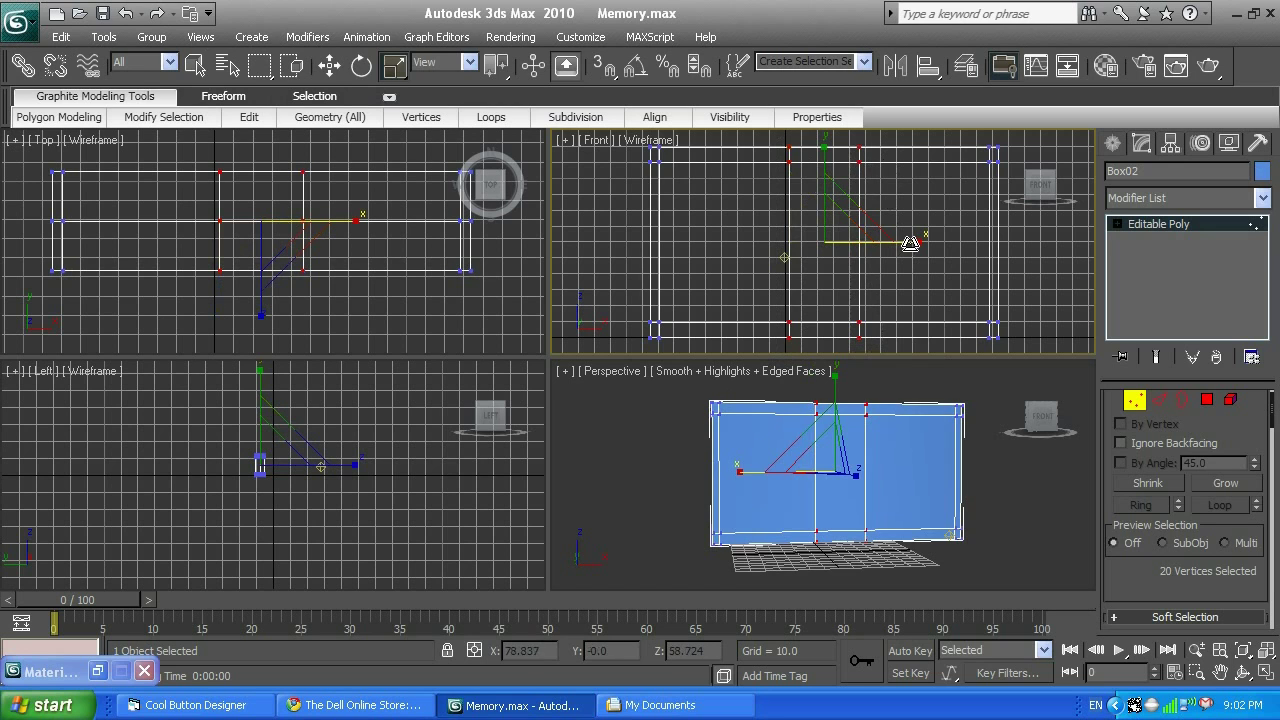
{"action": "left_click_drag", "start_coordinate": [912, 243], "coordinate": [752, 243]}
{"action": "left_click_drag", "start_coordinate": [909, 240], "coordinate": [800, 237]}
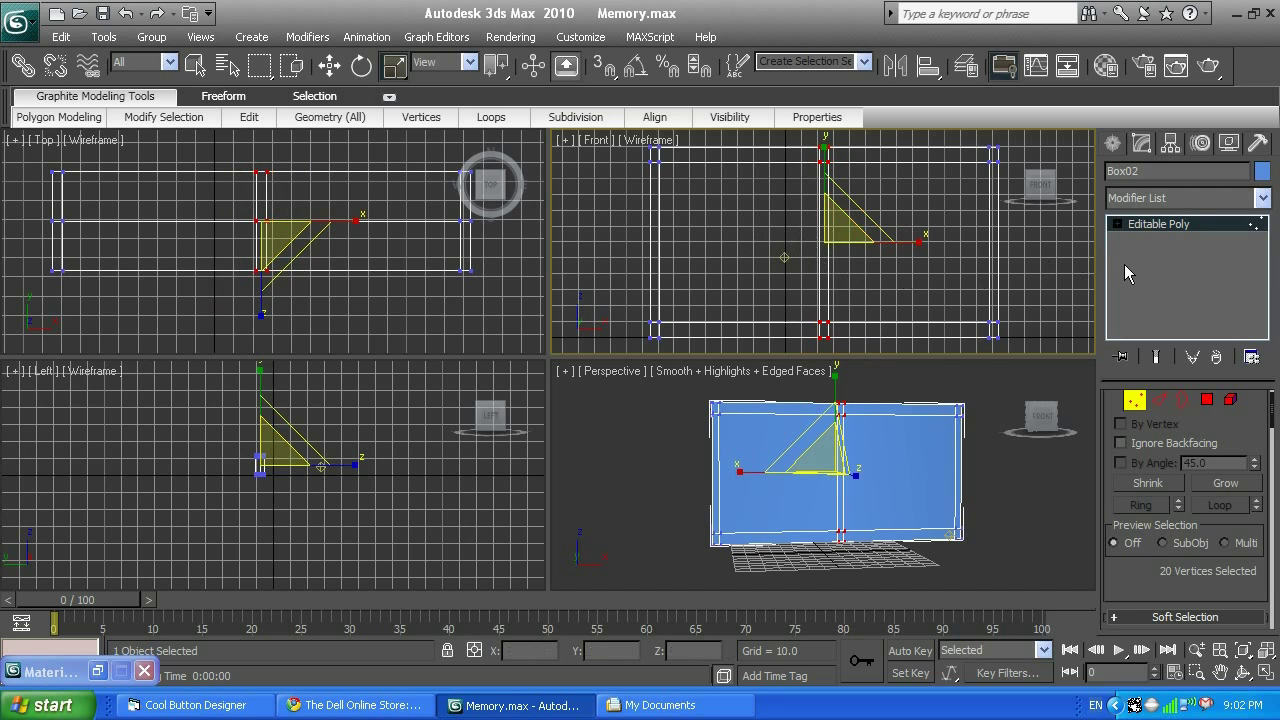
{"action": "left_click", "coordinate": [1080, 290]}
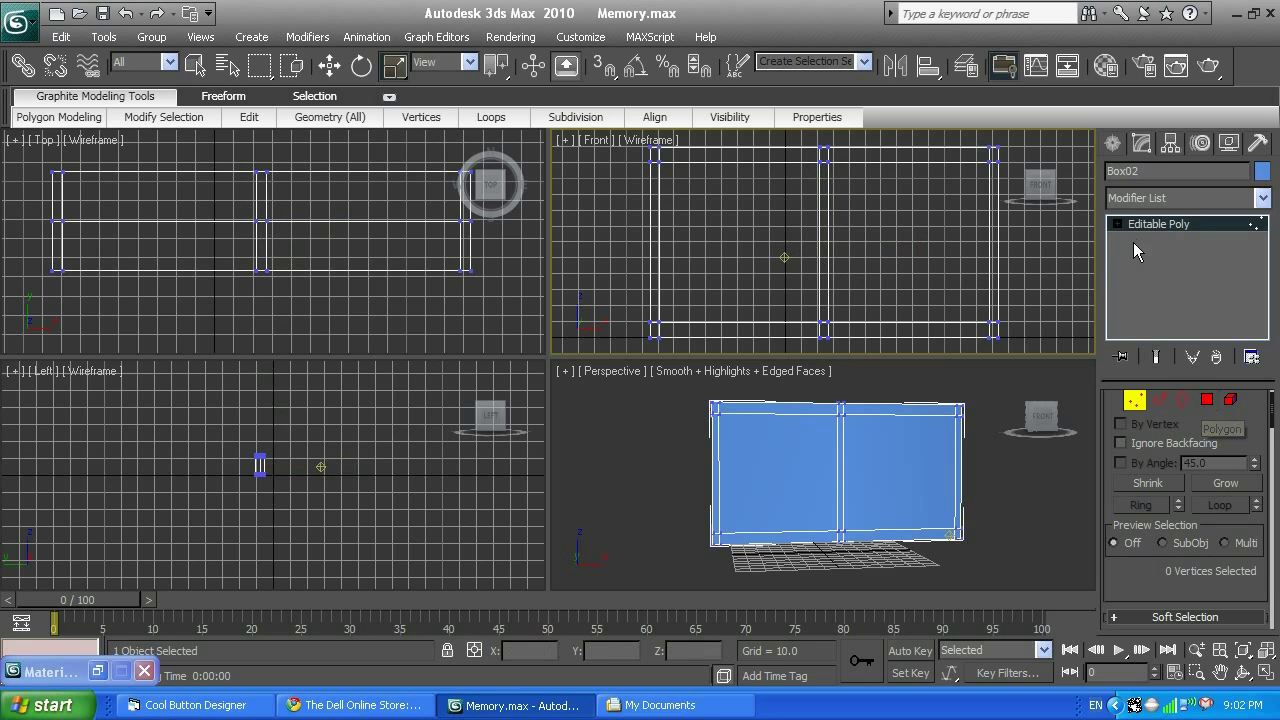
Switch Box02 to Polygon level and try selecting the two front panel faces
{"action": "left_click", "coordinate": [1117, 224]}
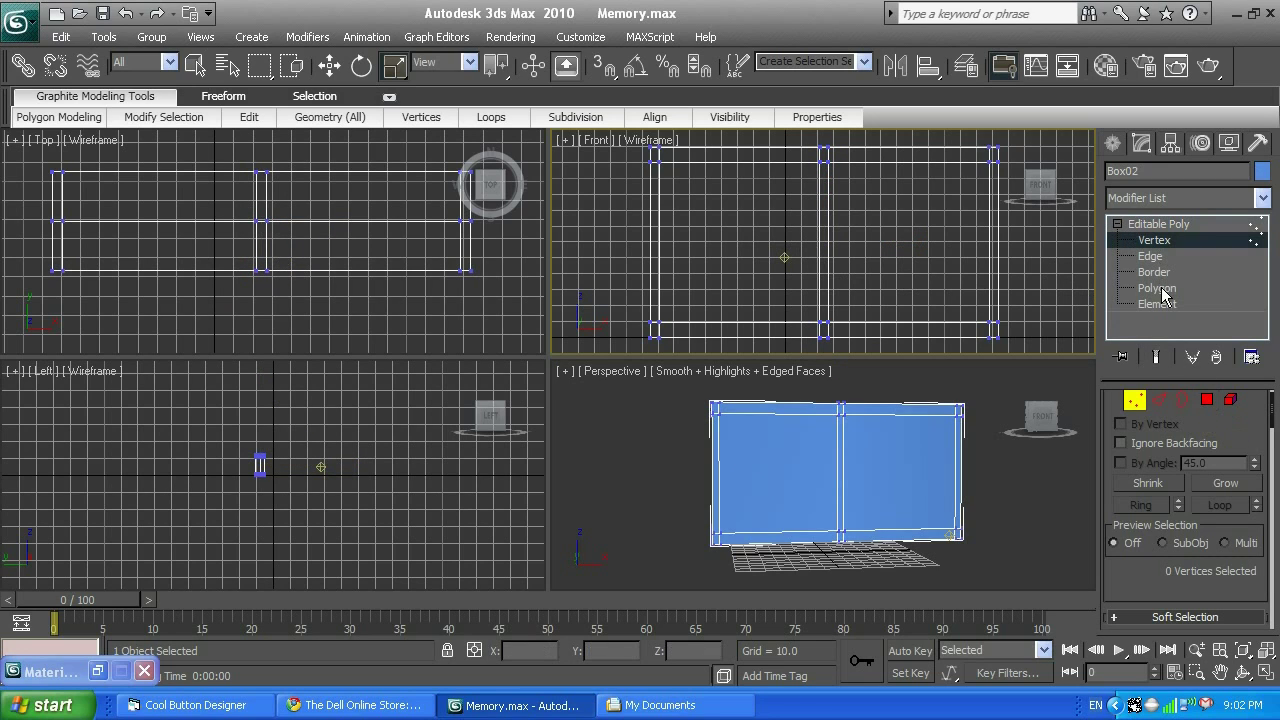
{"action": "left_click", "coordinate": [1207, 399]}
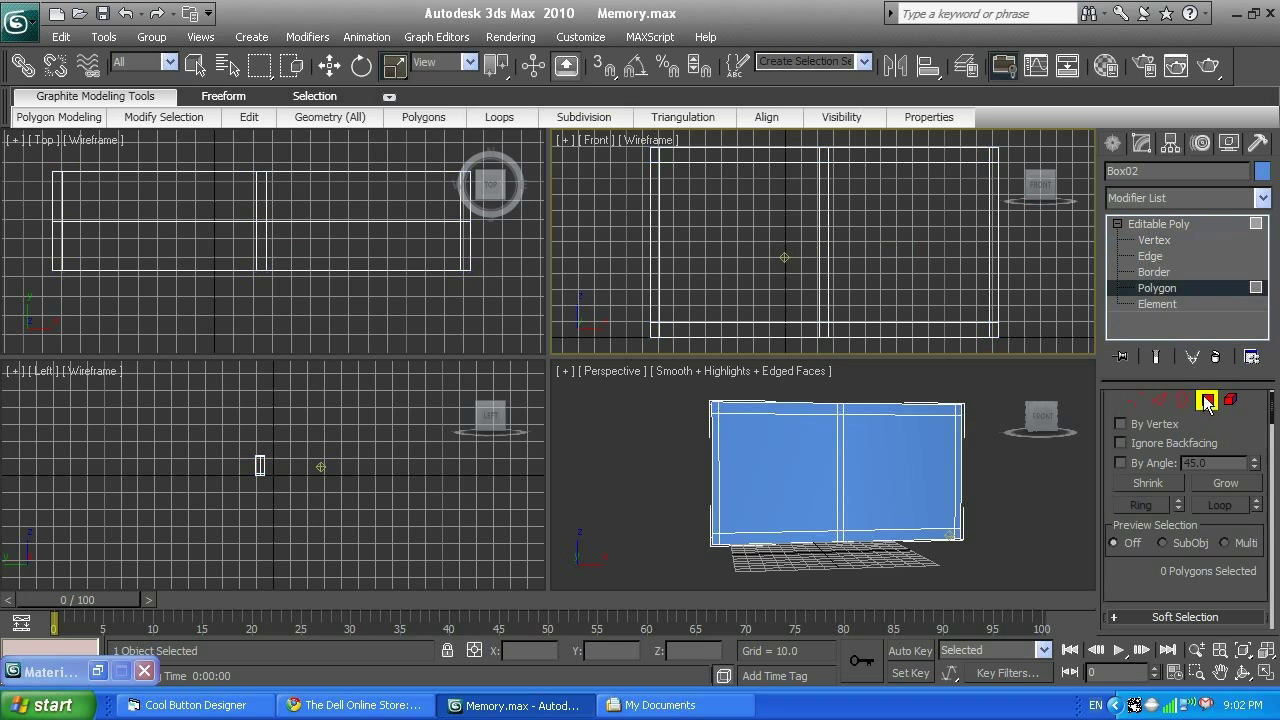
{"action": "left_click", "coordinate": [906, 261]}
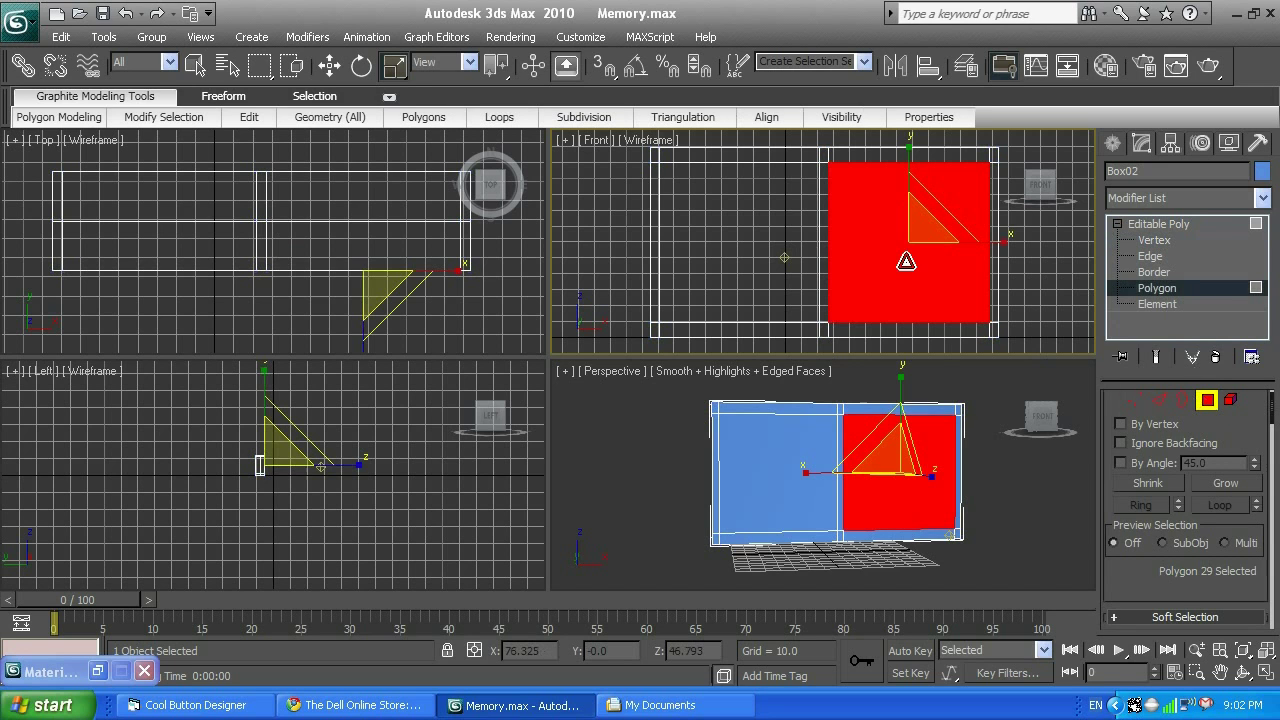
{"action": "left_click", "coordinate": [771, 257], "text": "ctrl"}
{"action": "left_click", "coordinate": [358, 705]}
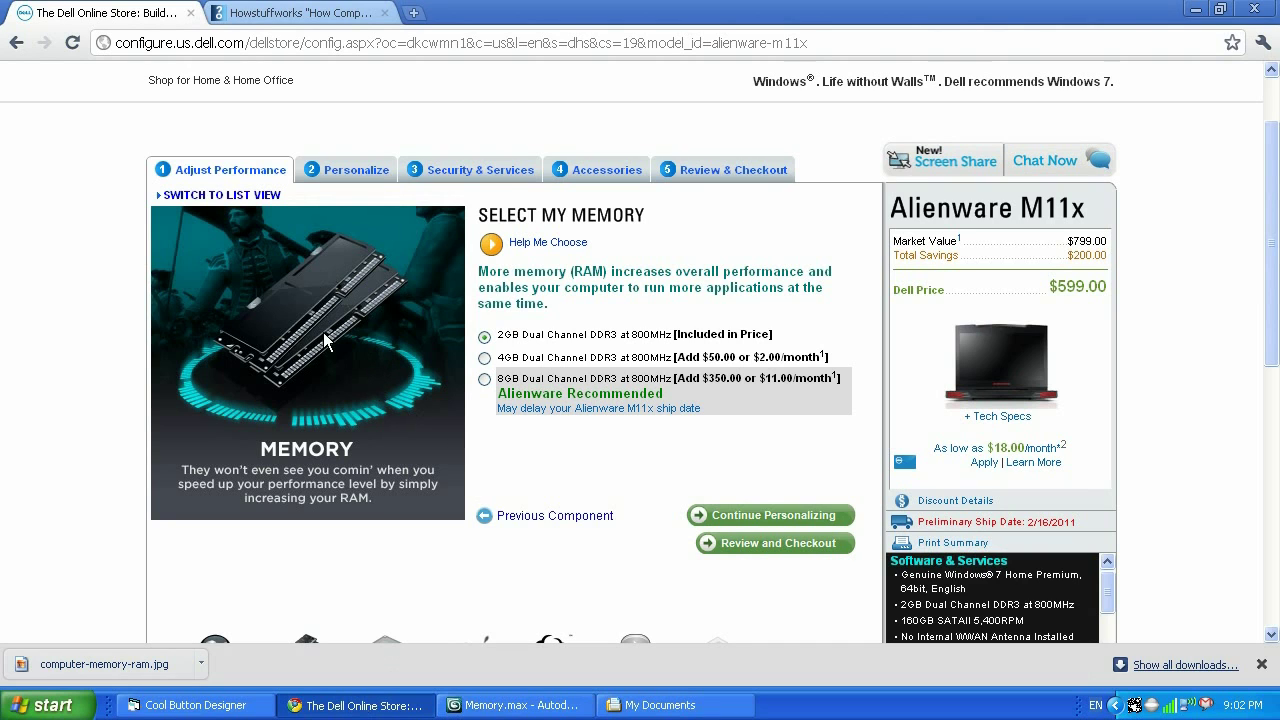
{"action": "left_click", "coordinate": [512, 705]}
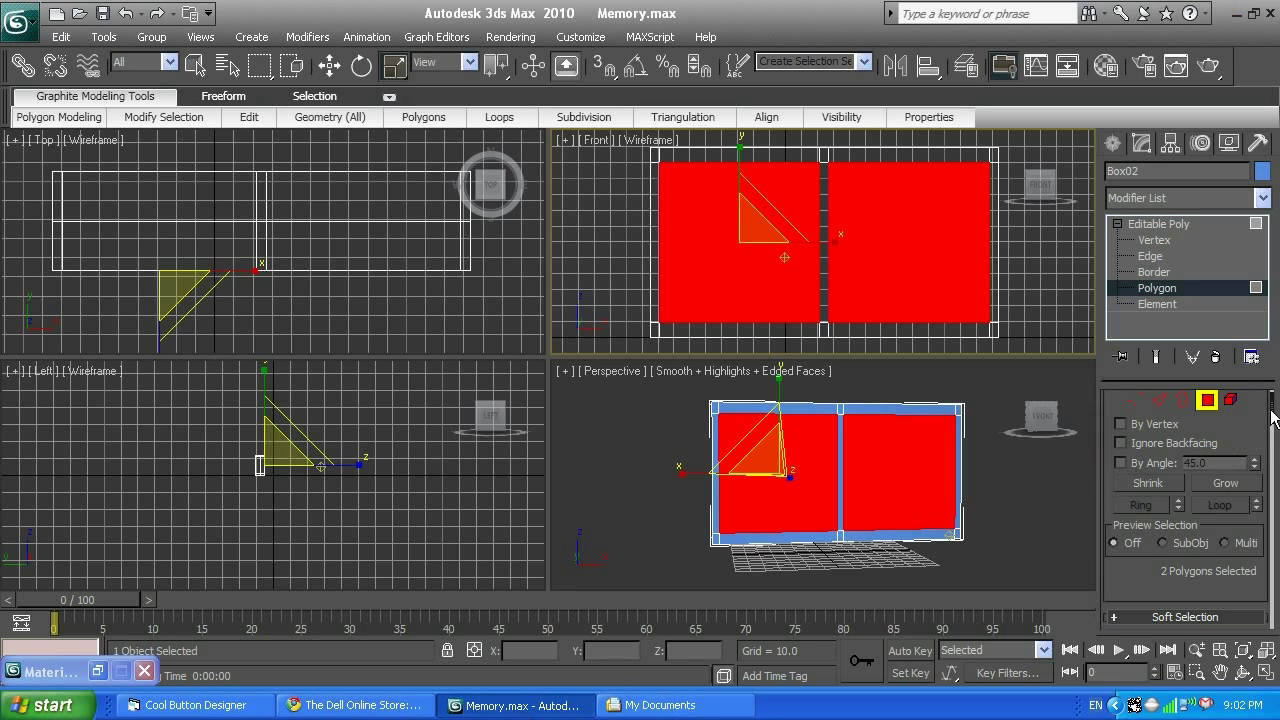
{"action": "left_click", "coordinate": [1003, 254]}
Select both front panel faces, then orbit to the back and add its two panel faces
{"action": "left_click", "coordinate": [929, 255]}
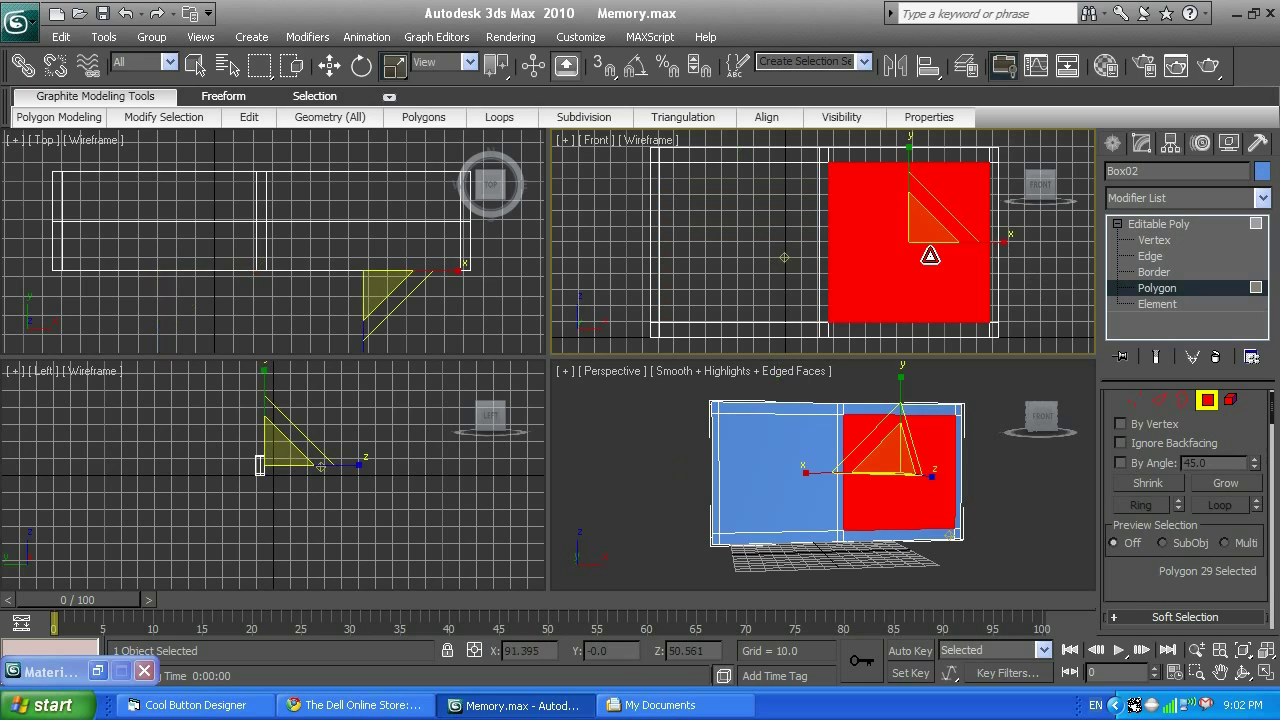
{"action": "left_click", "coordinate": [763, 232]}
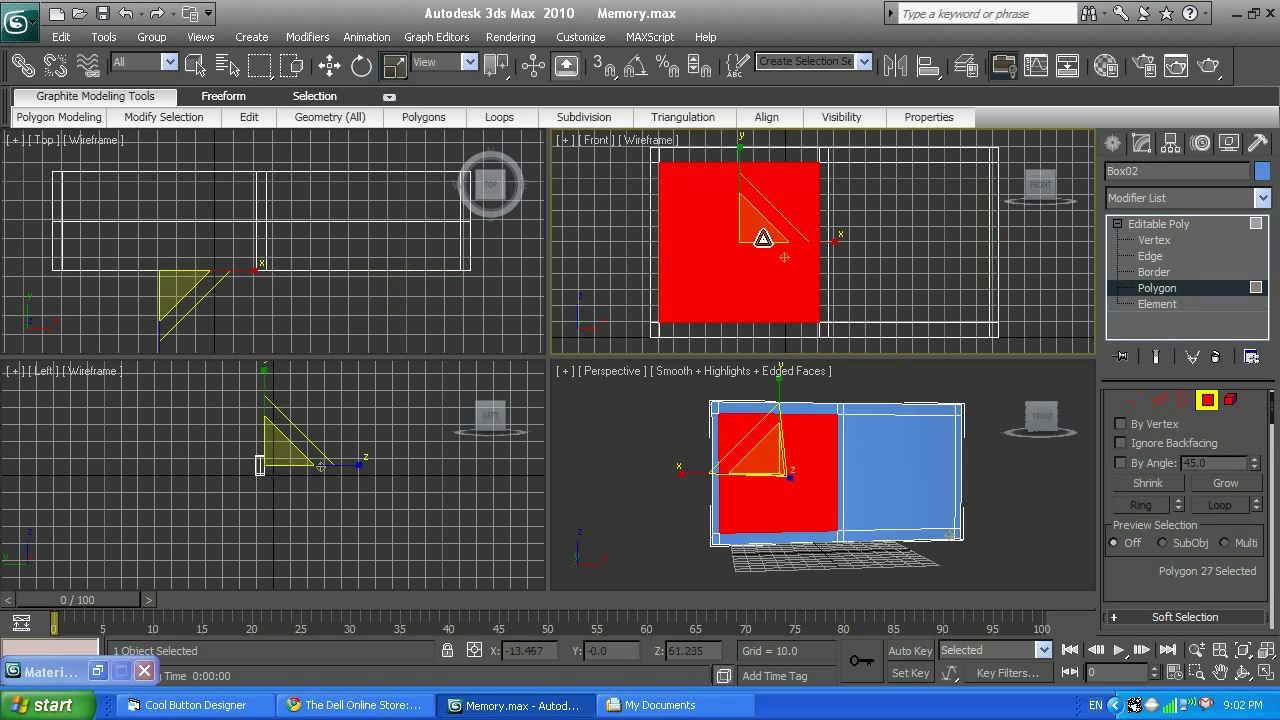
{"action": "left_click", "coordinate": [935, 243], "text": "ctrl"}
{"action": "left_click", "coordinate": [1244, 672]}
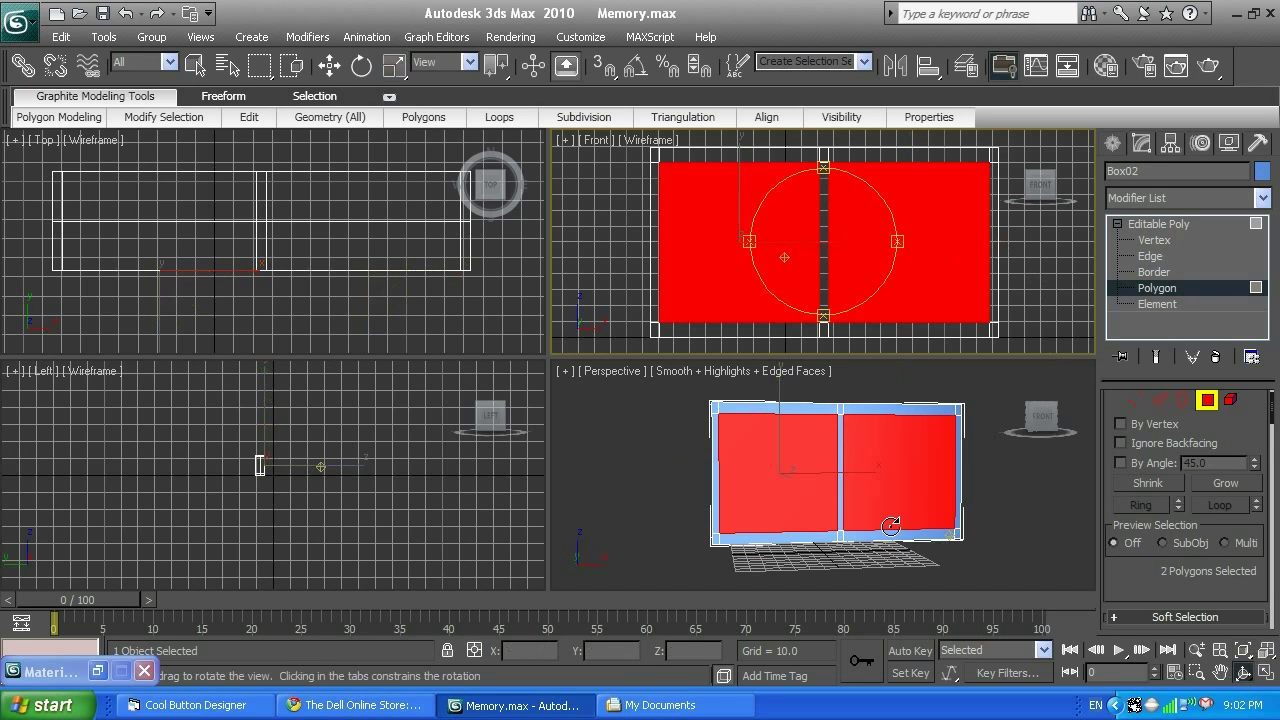
{"action": "left_click", "coordinate": [898, 524]}
{"action": "left_click_drag", "start_coordinate": [897, 472], "coordinate": [1183, 468]}
{"action": "right_click", "coordinate": [672, 466]}
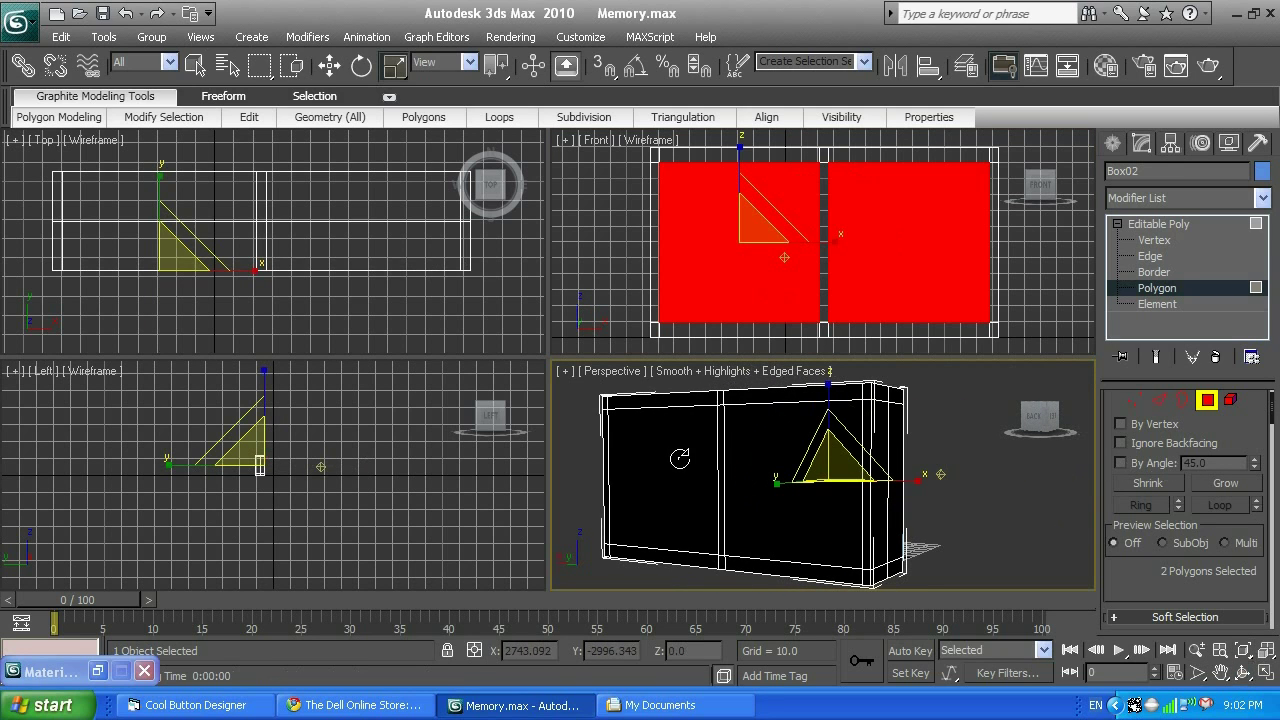
{"action": "left_click", "coordinate": [672, 466], "text": "ctrl"}
{"action": "left_click", "coordinate": [766, 515], "text": "ctrl"}
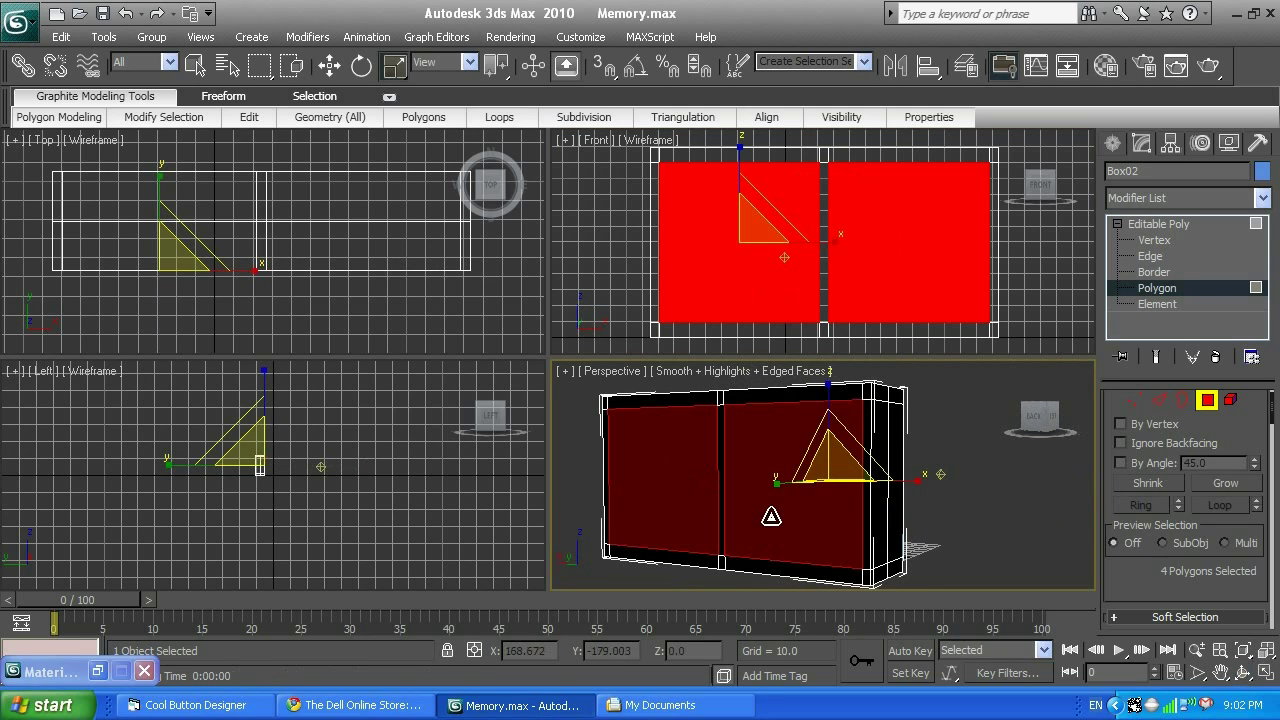
Select the right front panel, grow the selection, and remove the thin divider faces
{"action": "left_click", "coordinate": [1029, 526]}
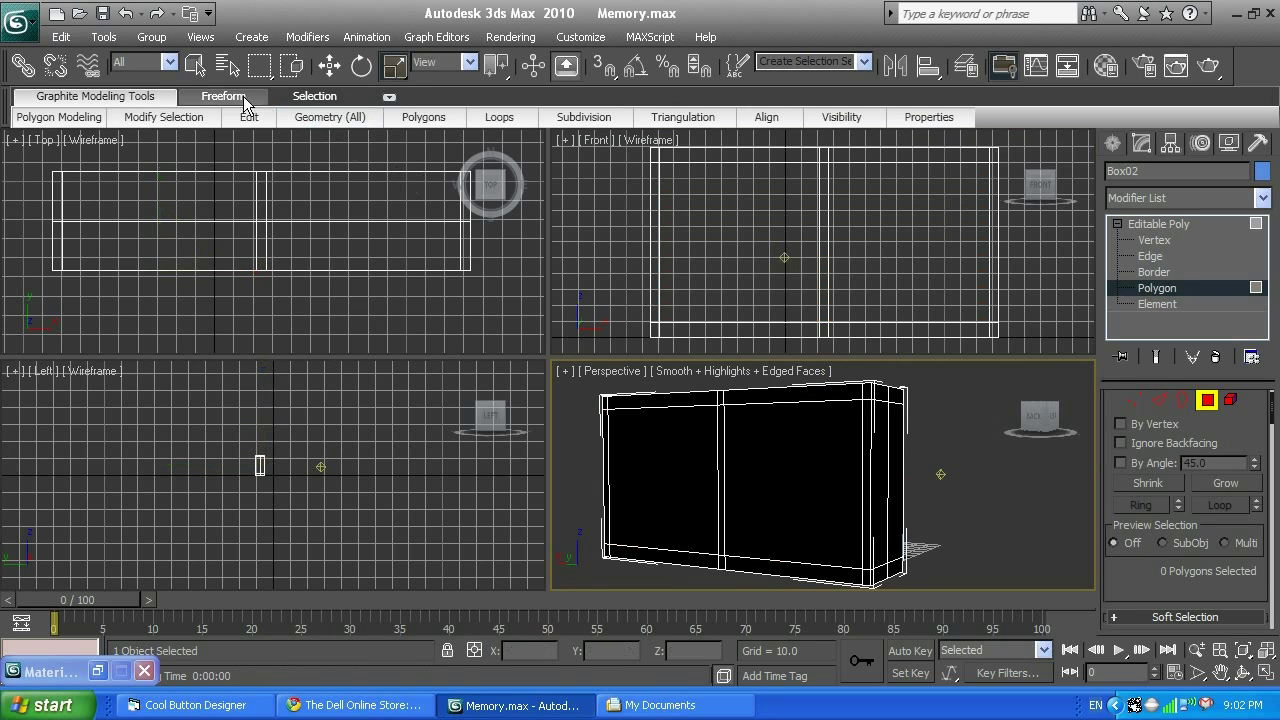
{"action": "left_click", "coordinate": [198, 67]}
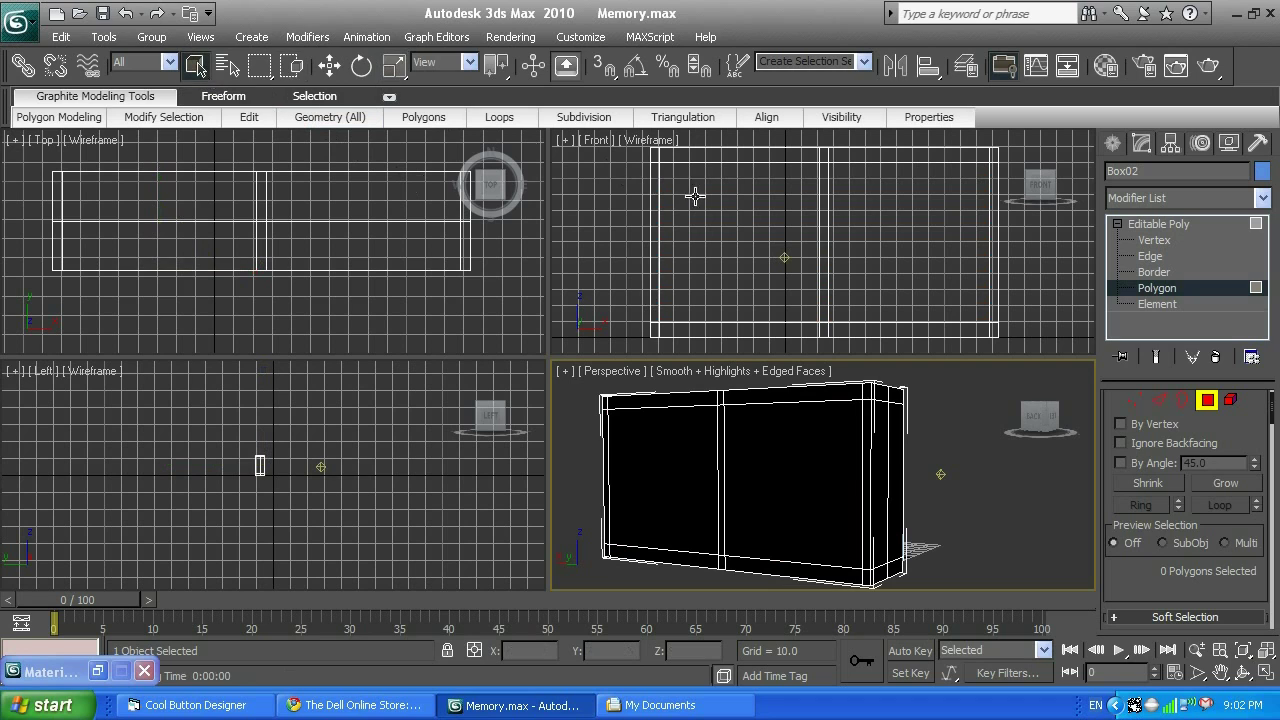
{"action": "left_click", "coordinate": [908, 232]}
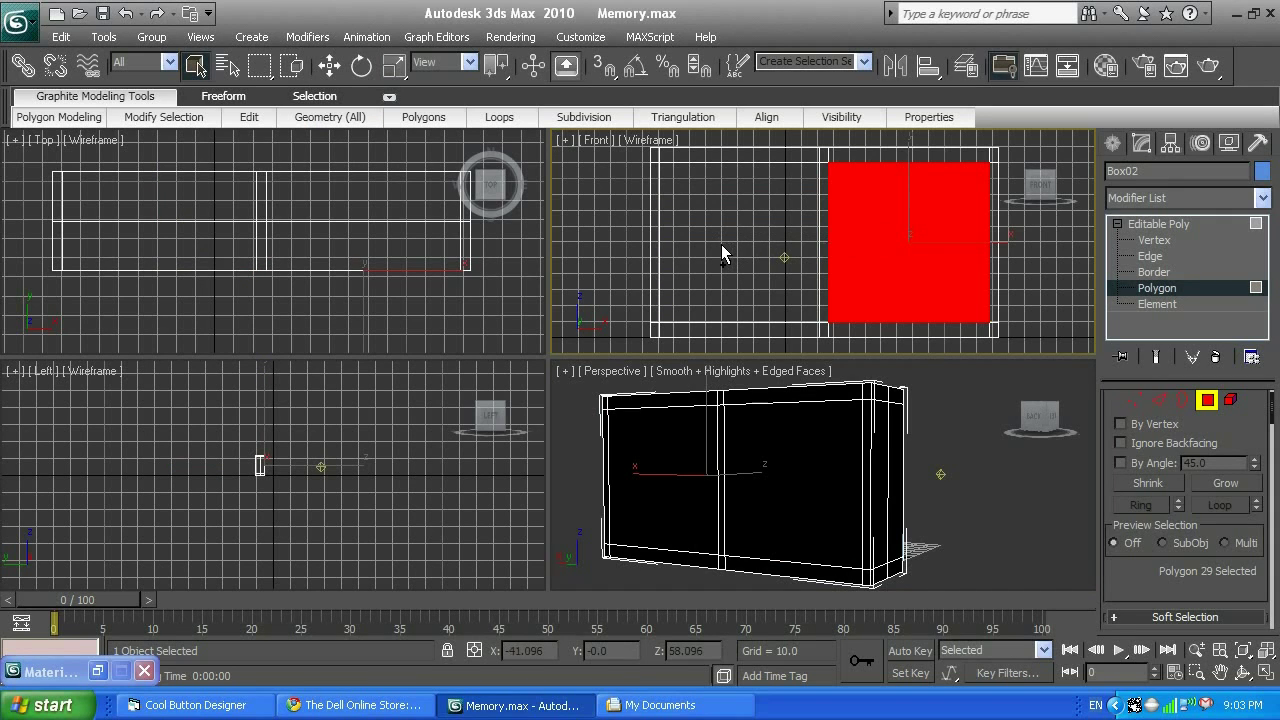
{"action": "key", "text": "ctrl+Page_Up"}
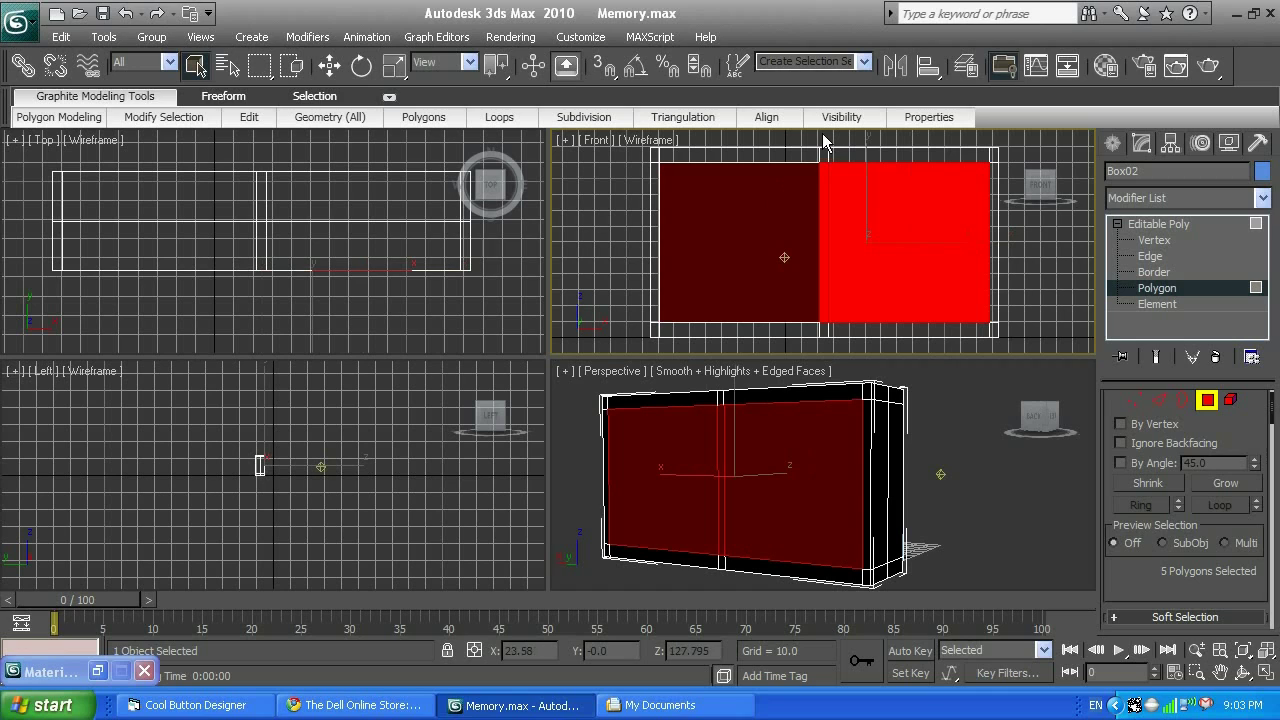
{"action": "left_click_drag", "start_coordinate": [823, 140], "coordinate": [830, 372]}
{"action": "left_click_drag", "start_coordinate": [830, 372], "coordinate": [830, 372], "text": "alt"}
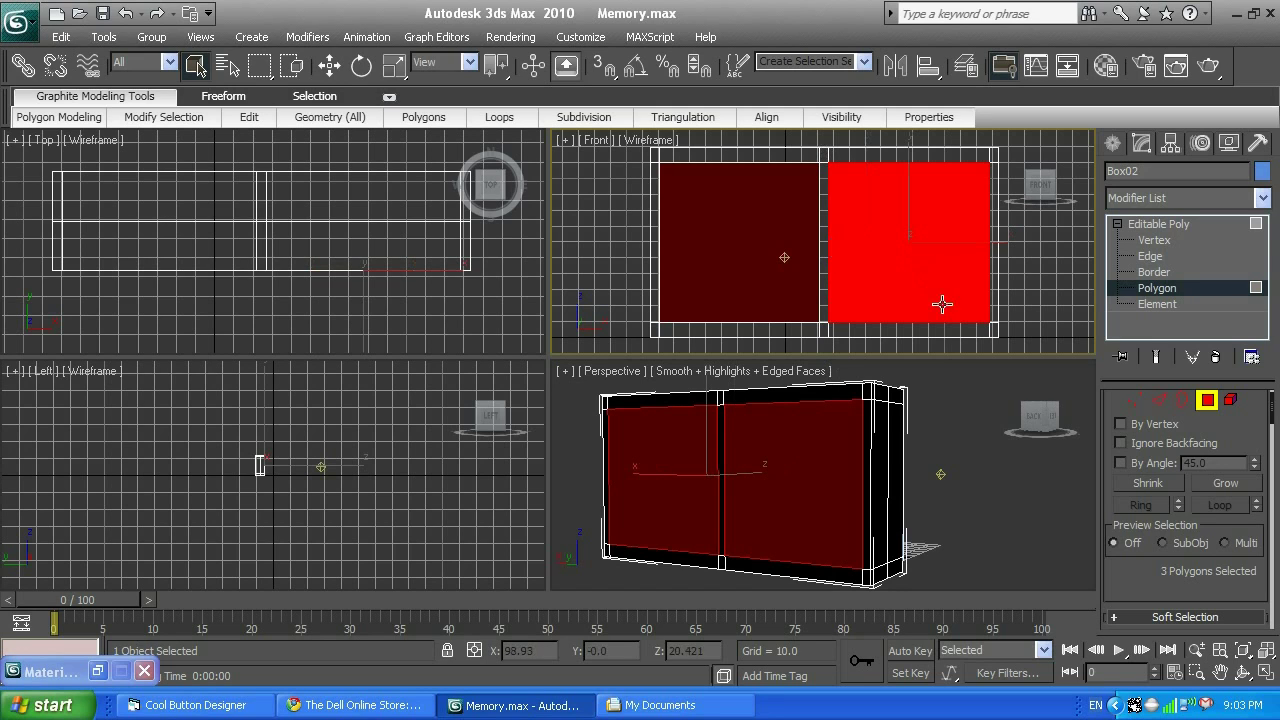
Orbit the Perspective view and add the left front panel face to the selection
{"action": "left_click", "coordinate": [1243, 672]}
{"action": "left_click", "coordinate": [935, 469]}
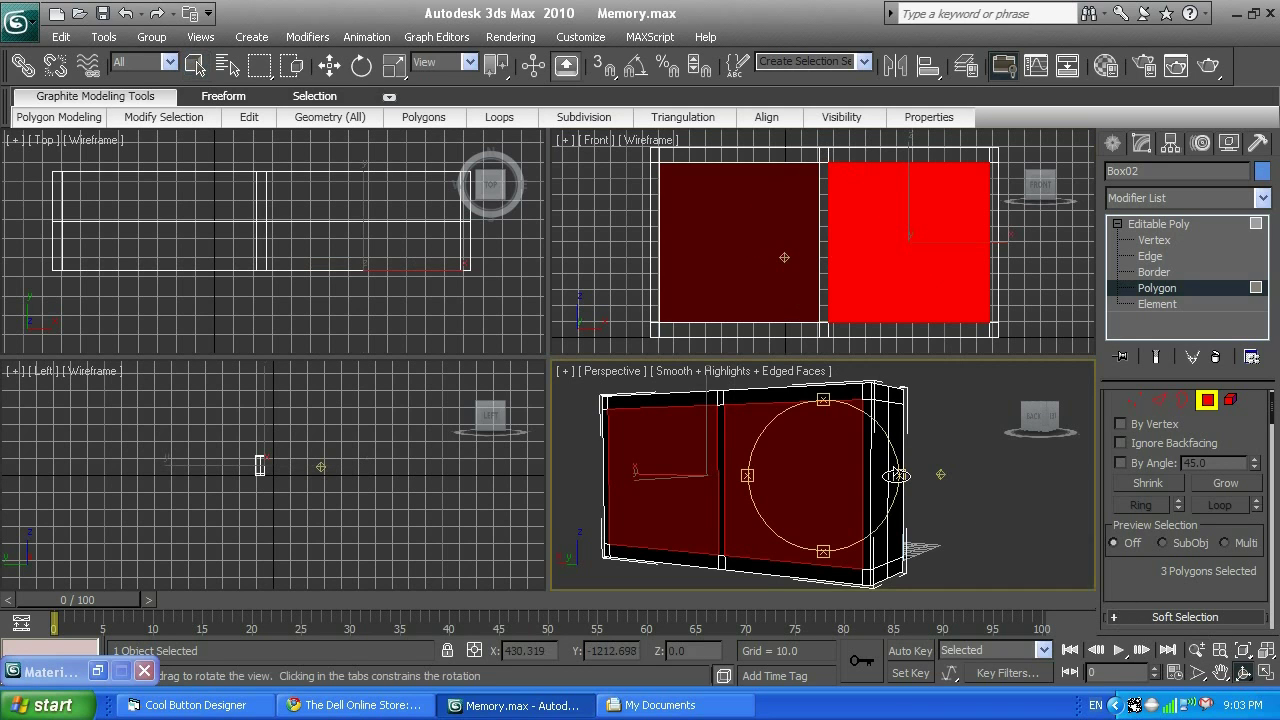
{"action": "left_click_drag", "start_coordinate": [905, 476], "coordinate": [644, 453]}
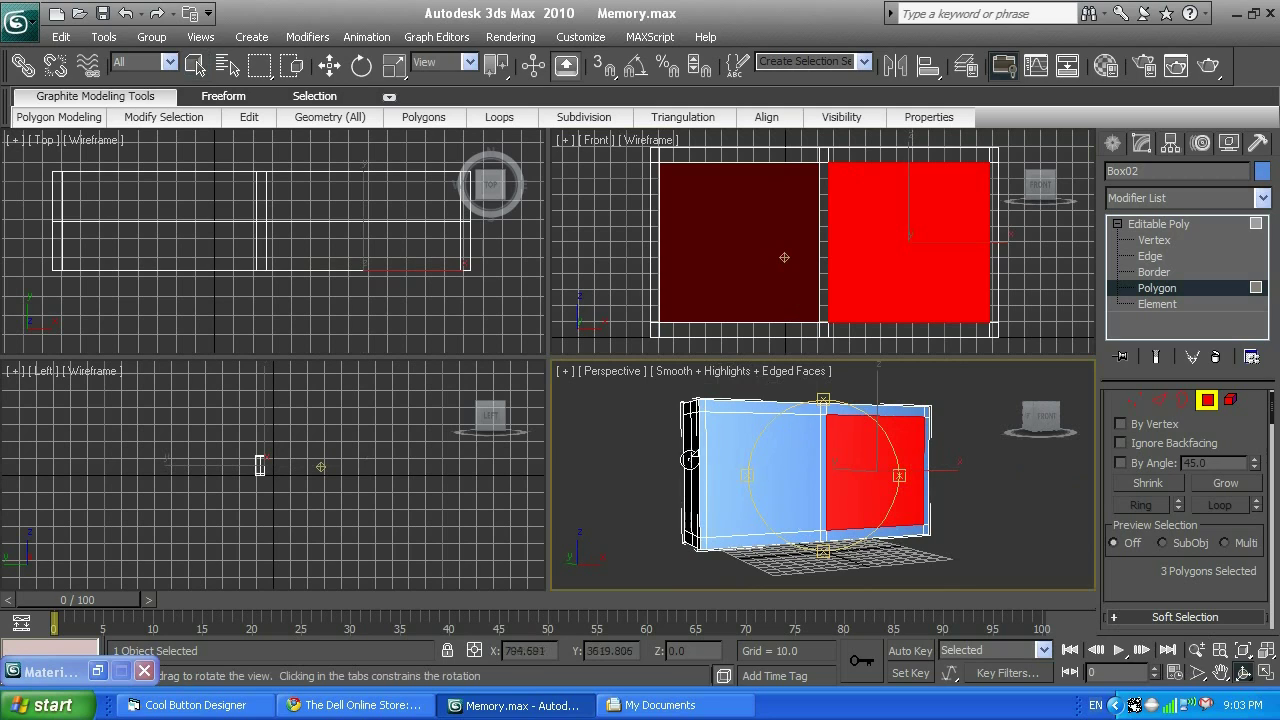
{"action": "right_click", "coordinate": [728, 465]}
{"action": "left_click", "coordinate": [760, 464], "text": "ctrl"}
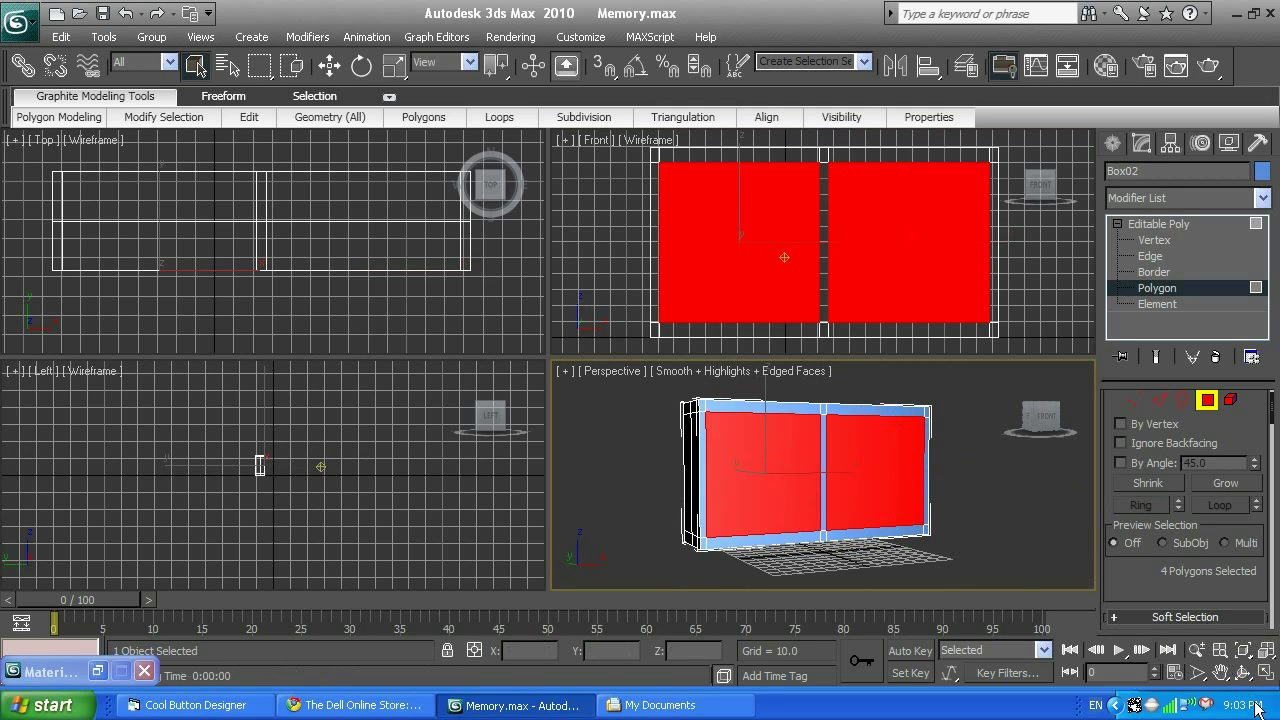
{"action": "left_click", "coordinate": [1243, 672]}
{"action": "mouse_move", "coordinate": [896, 472]}
{"action": "left_mouse_down"}
{"action": "mouse_move", "coordinate": [1030, 470]}
{"action": "mouse_move", "coordinate": [747, 461]}
{"action": "mouse_move", "coordinate": [1085, 473]}
{"action": "mouse_move", "coordinate": [918, 469]}
{"action": "left_mouse_up"}
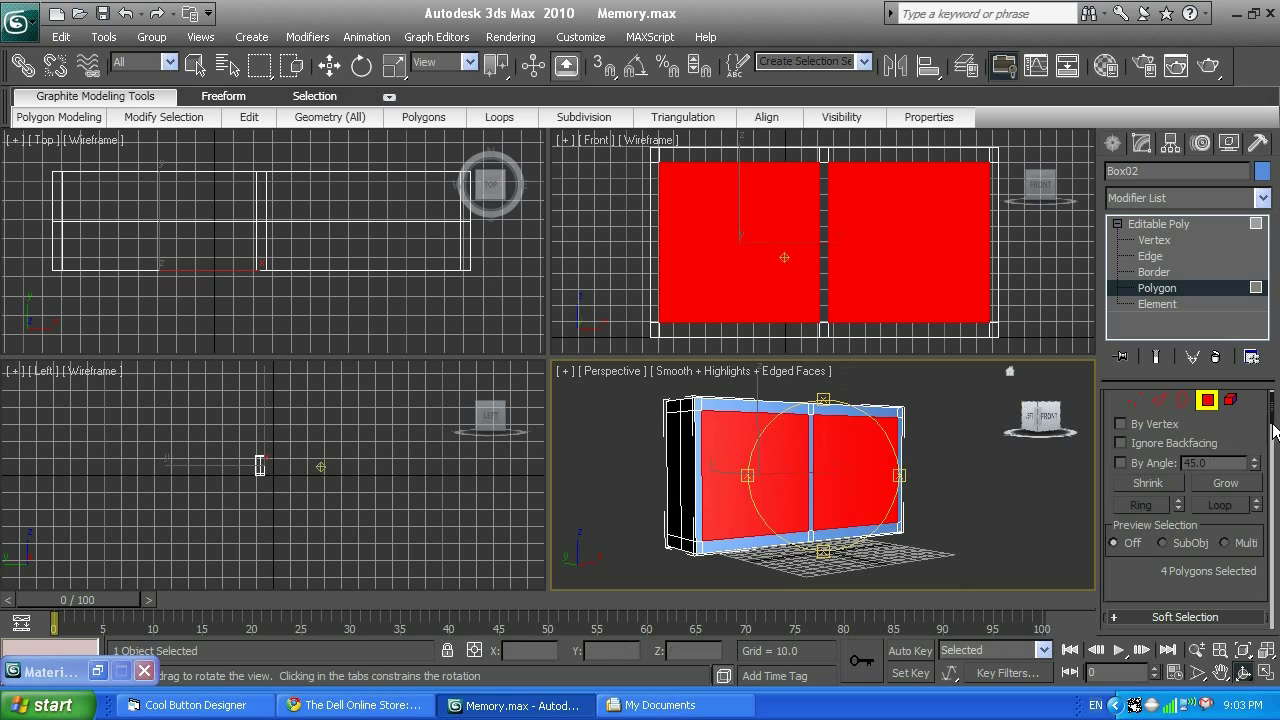
{"action": "left_click_drag", "start_coordinate": [1273, 414], "coordinate": [1273, 430]}
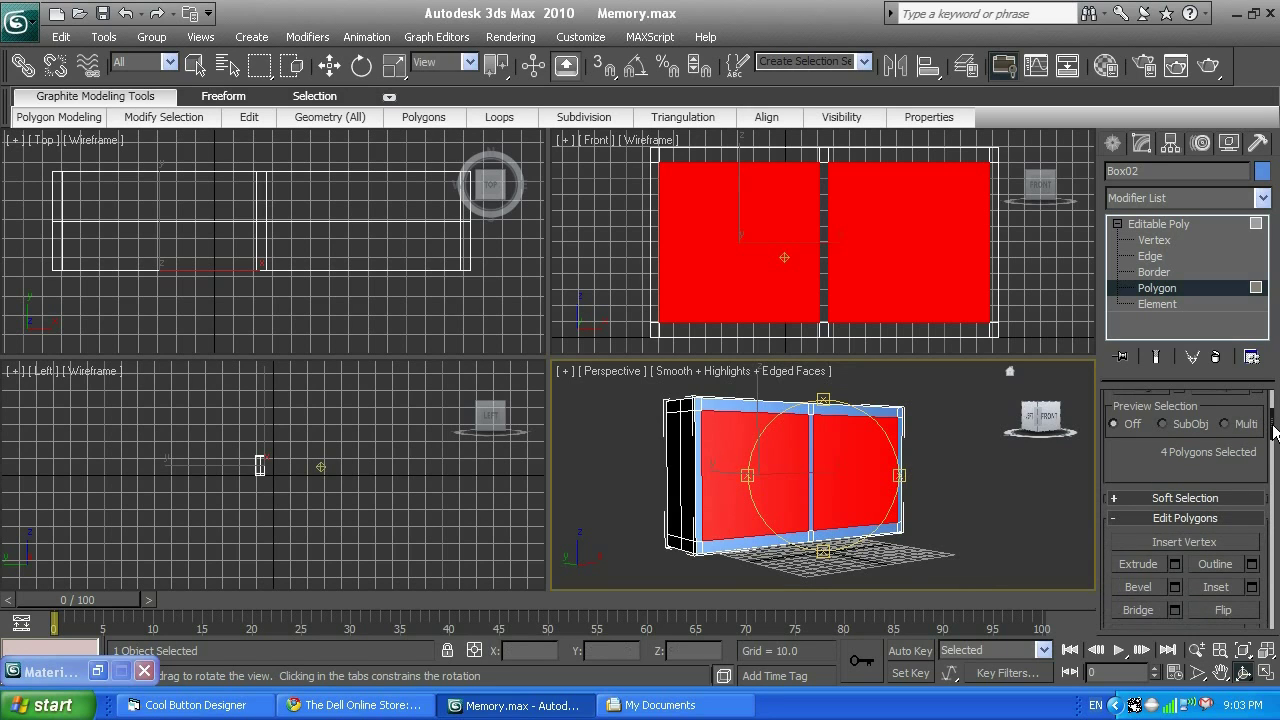
Extrude the four selected panel faces by -10.0, orbiting to check the recess before confirming
{"action": "left_click", "coordinate": [1176, 563]}
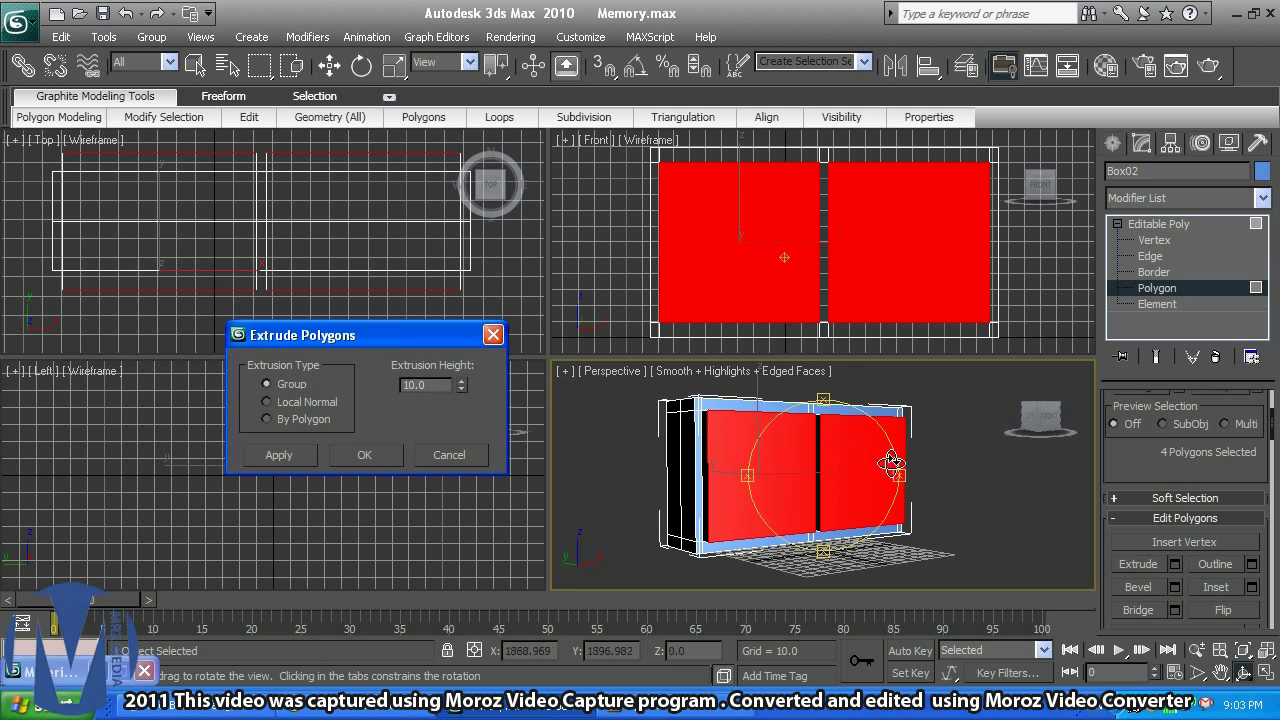
{"action": "left_click_drag", "start_coordinate": [898, 472], "coordinate": [962, 470]}
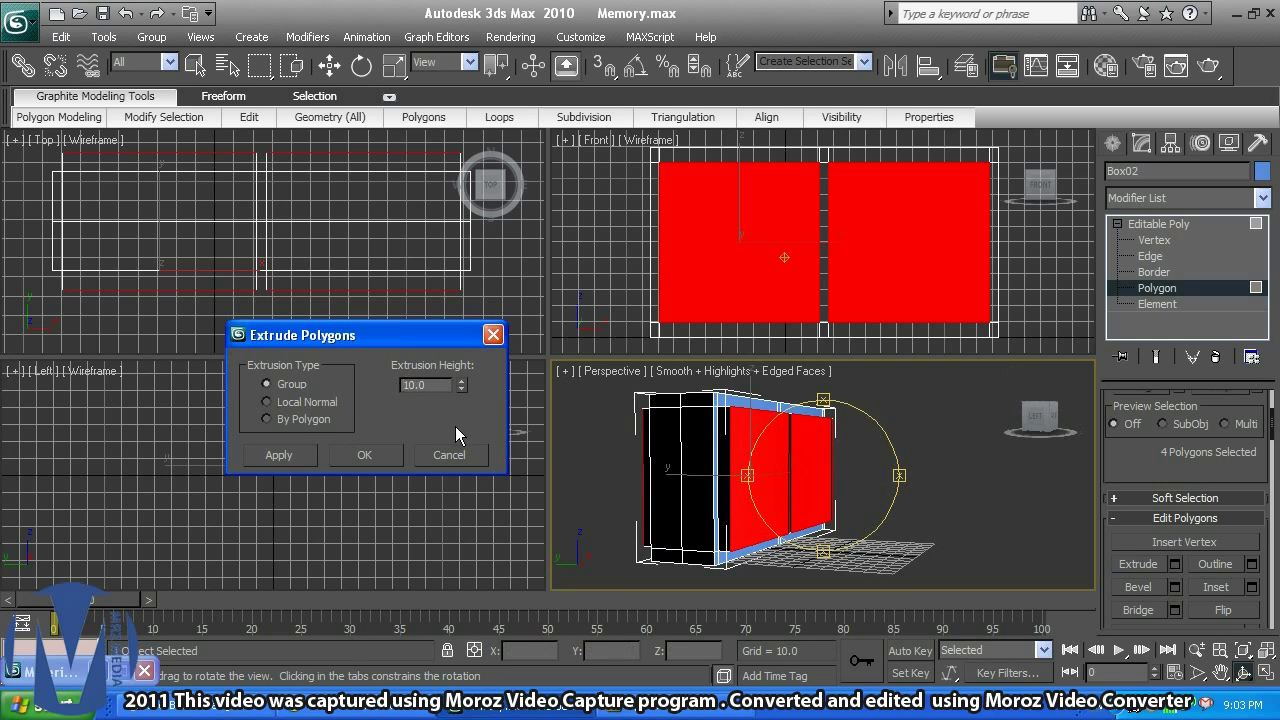
{"action": "type", "text": "-"}
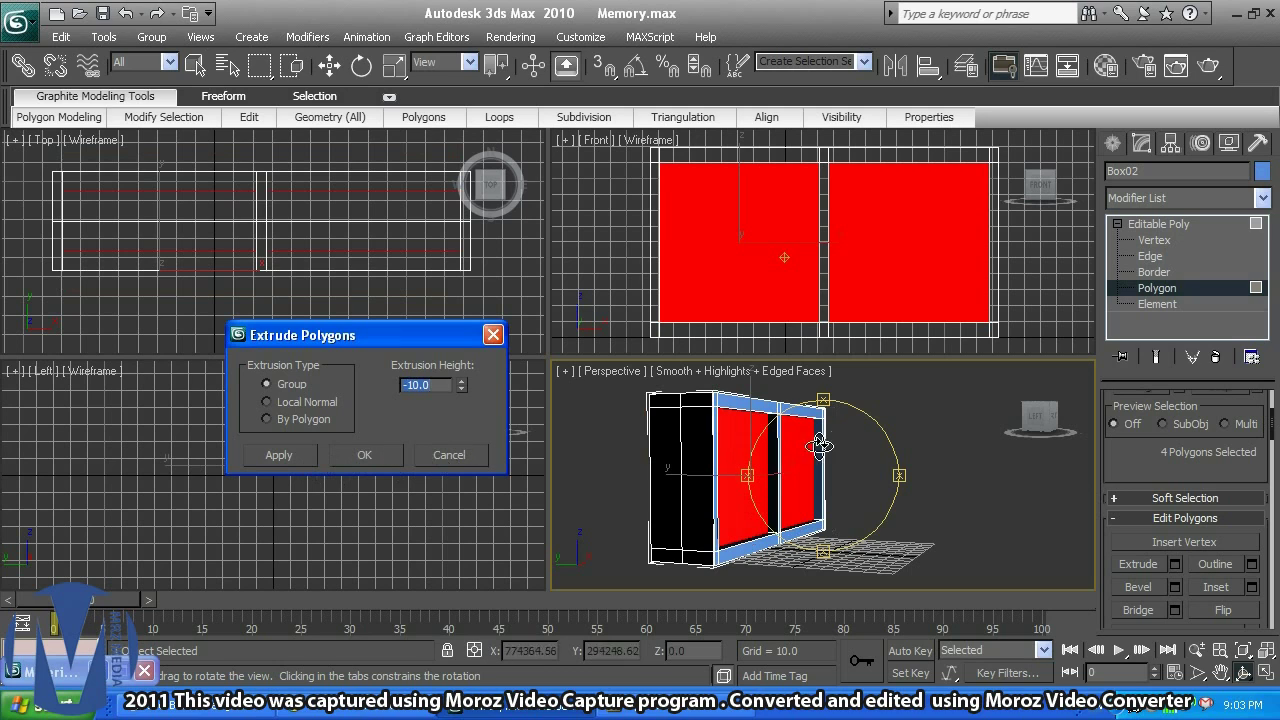
{"action": "left_click_drag", "start_coordinate": [900, 476], "coordinate": [872, 476]}
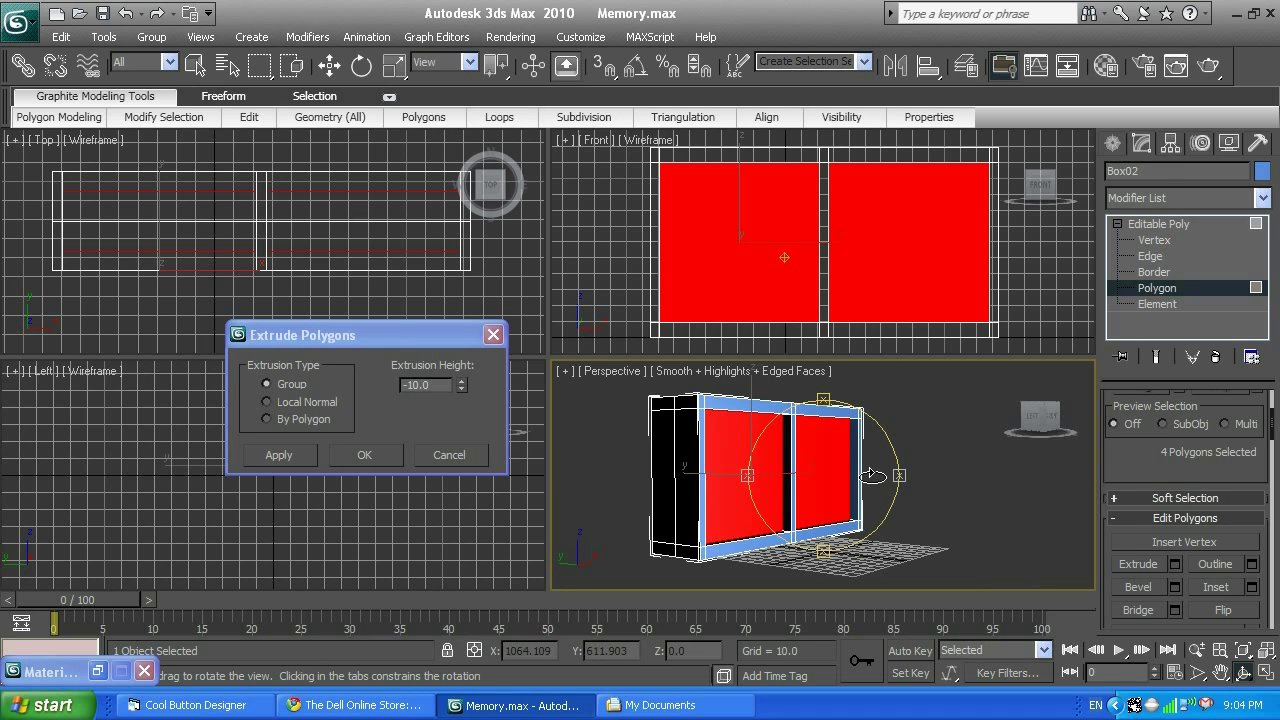
{"action": "left_click_drag", "start_coordinate": [872, 475], "coordinate": [845, 440]}
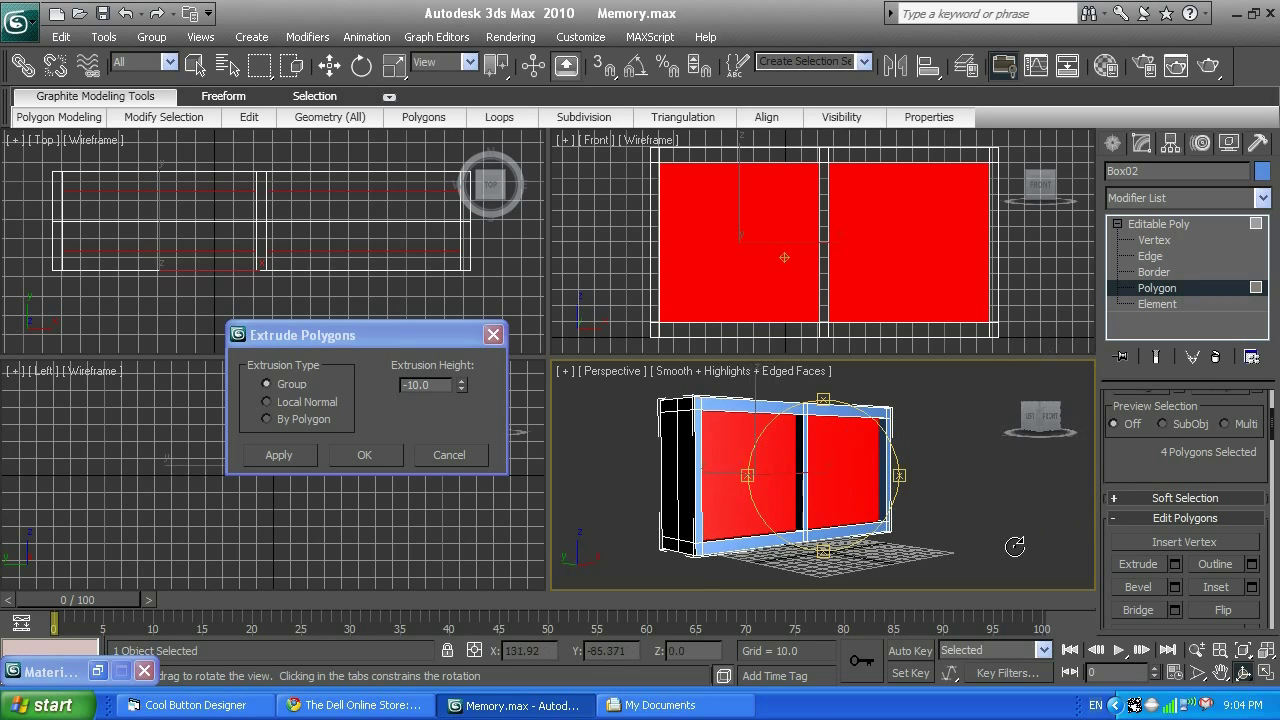
{"action": "right_click", "coordinate": [981, 543]}
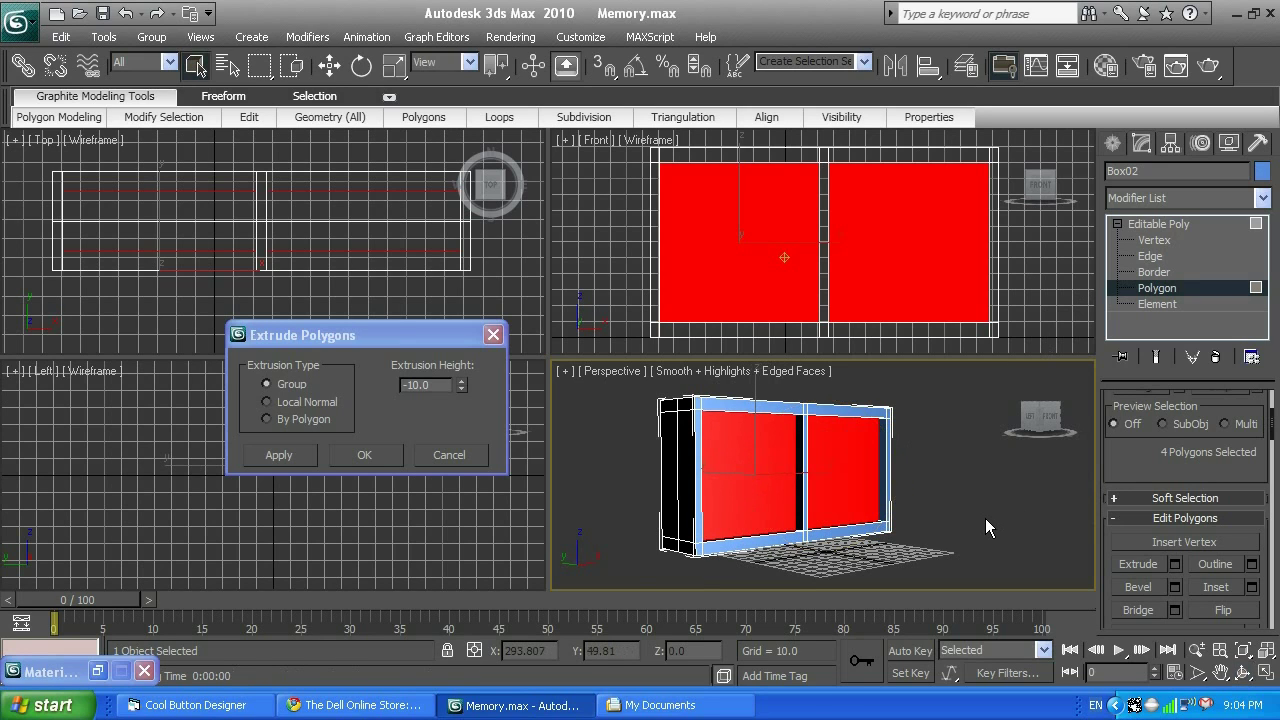
{"action": "left_click", "coordinate": [387, 455]}
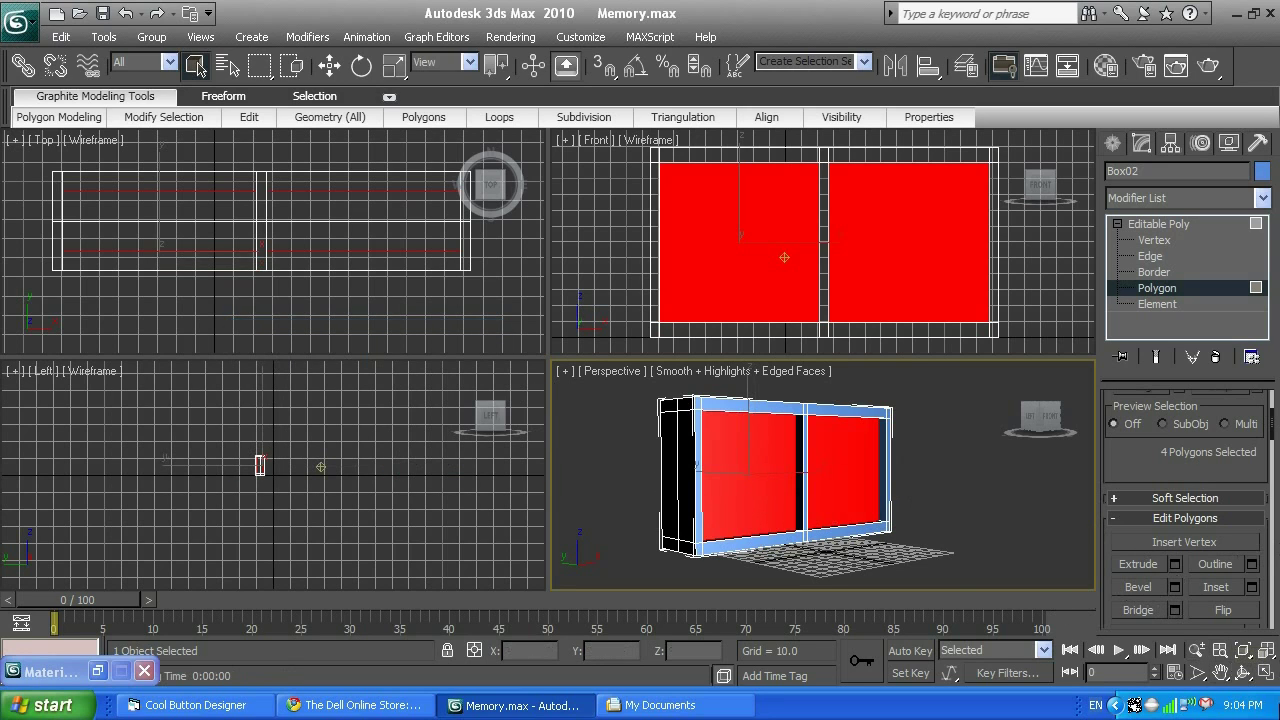
{"action": "left_click", "coordinate": [1243, 673]}
Marquee-select all 18 faces in the side view and apply a 5.0 group inset
{"action": "left_click_drag", "start_coordinate": [911, 477], "coordinate": [985, 474]}
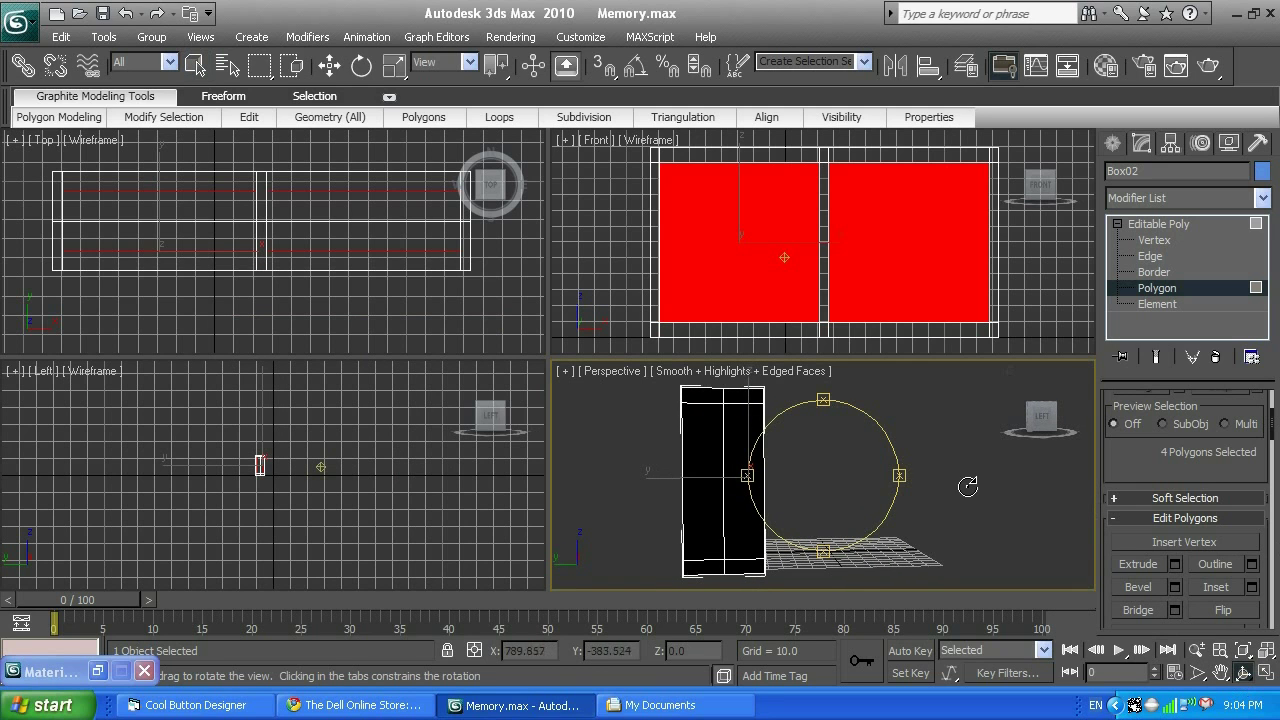
{"action": "right_click", "coordinate": [287, 516]}
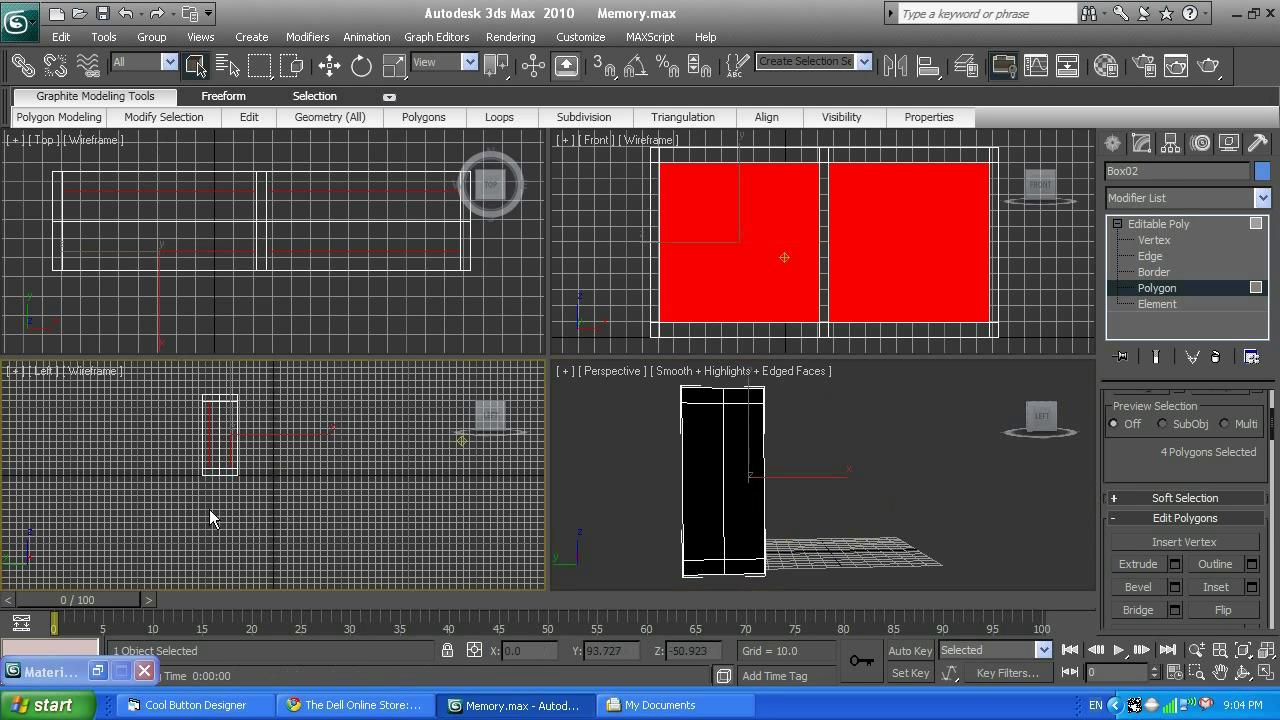
{"action": "left_click_drag", "start_coordinate": [192, 497], "coordinate": [208, 384]}
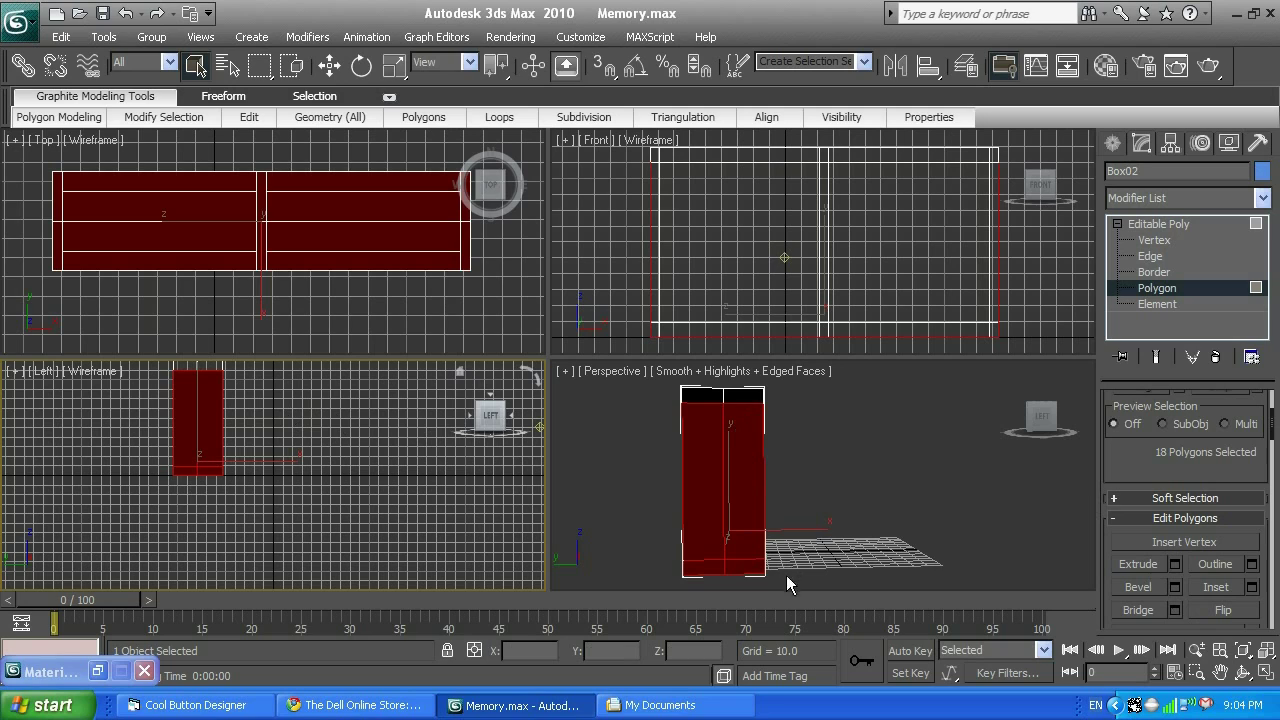
{"action": "left_click", "coordinate": [1252, 588]}
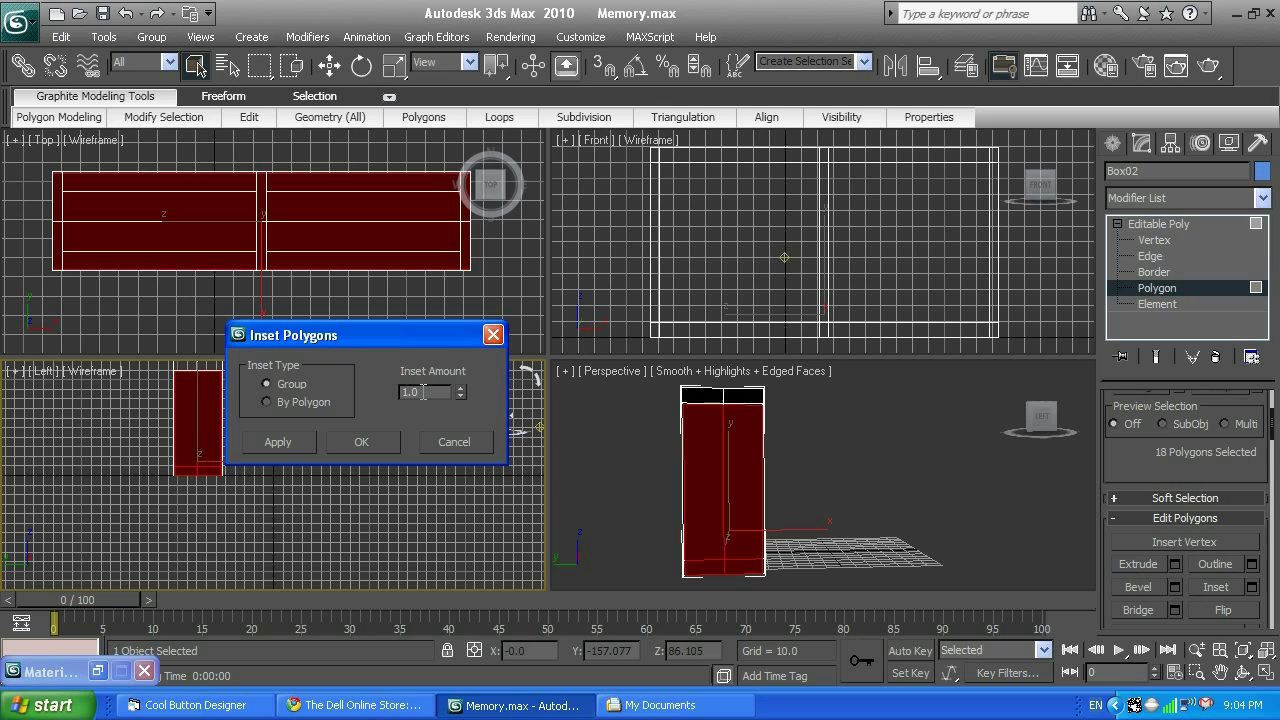
{"action": "left_click_drag", "start_coordinate": [422, 392], "coordinate": [398, 391]}
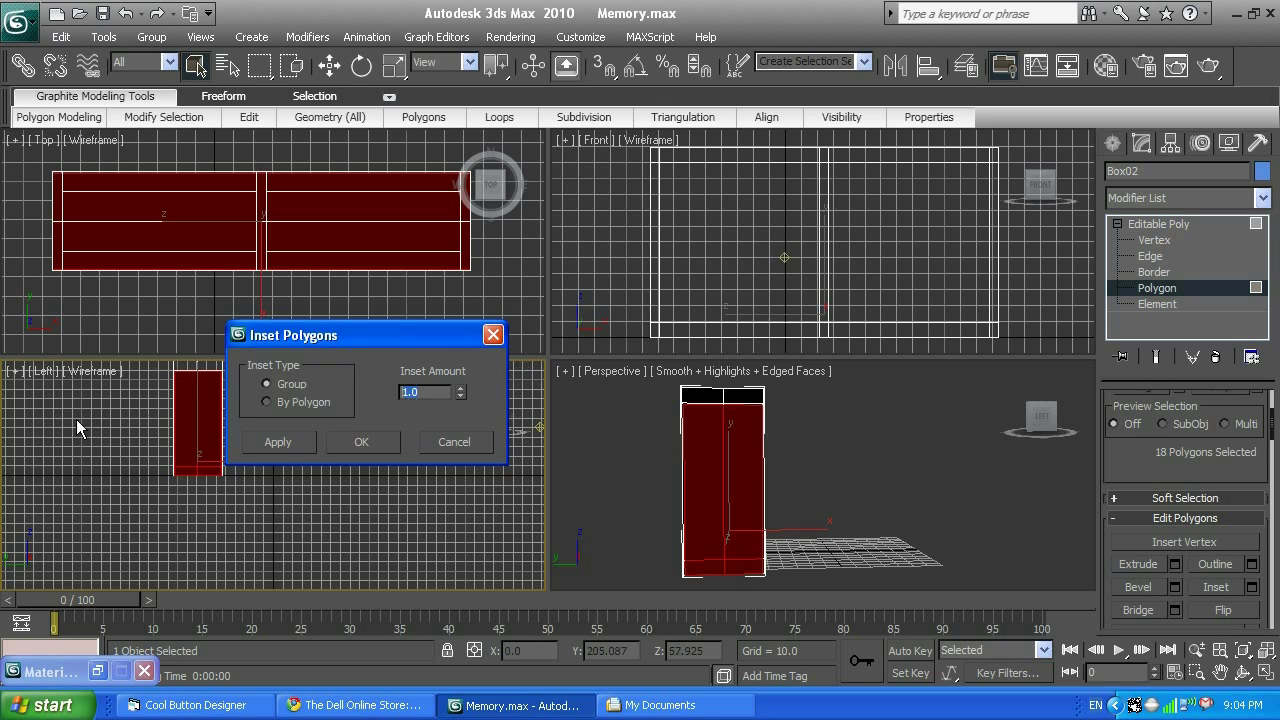
{"action": "type", "text": "5"}
{"action": "key", "text": "Return"}
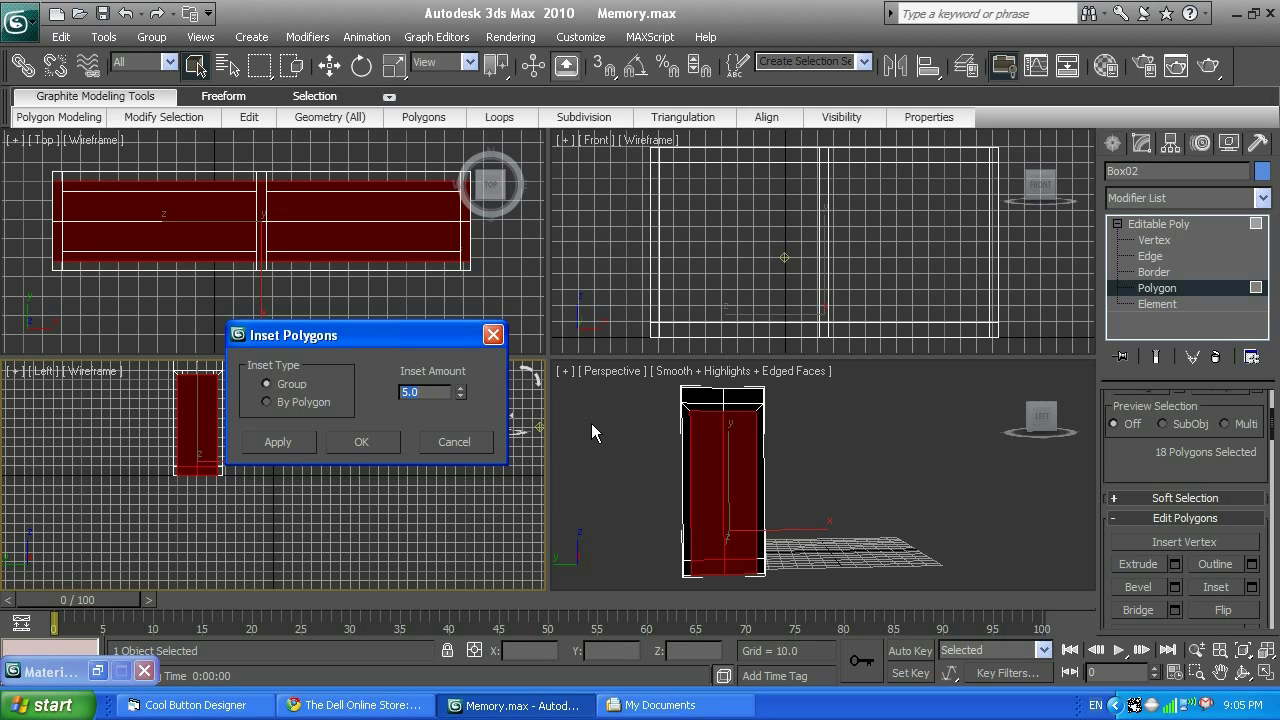
{"action": "left_click", "coordinate": [362, 442]}
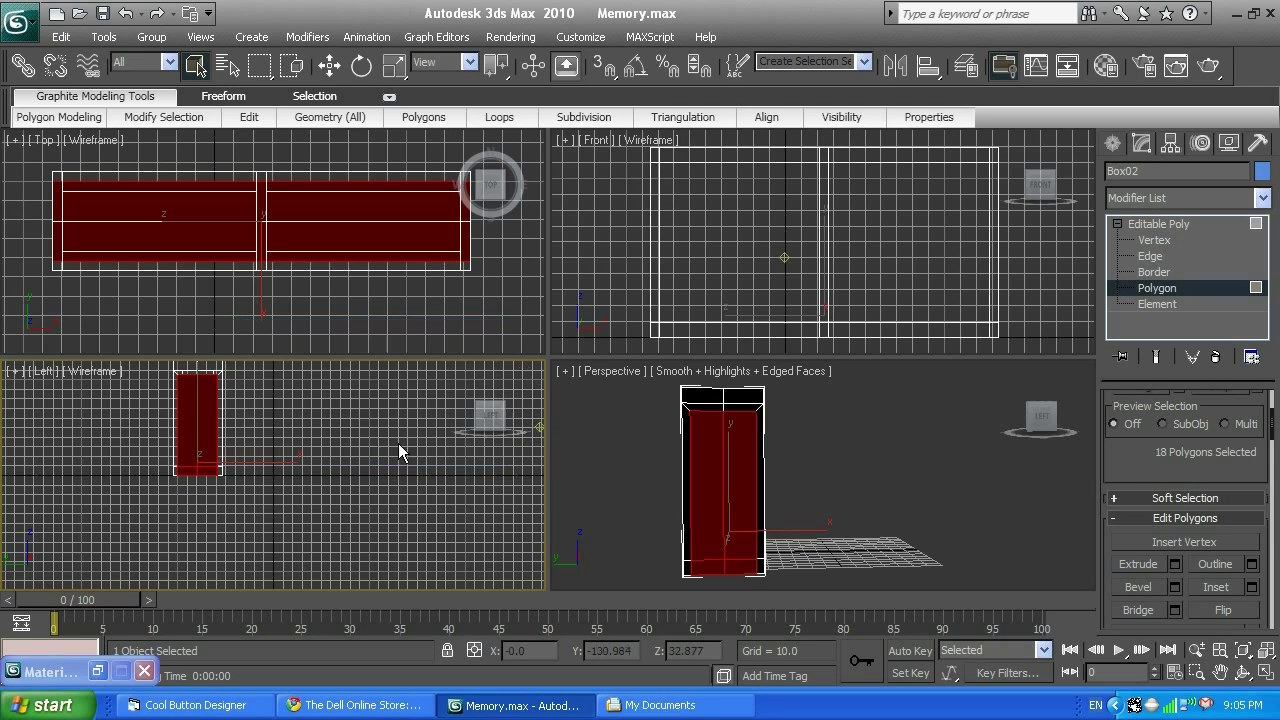
Deselect all faces with Ctrl+D and orbit Perspective to inspect the inset recessed panels
{"action": "left_click", "coordinate": [1243, 676]}
{"action": "left_click", "coordinate": [845, 458]}
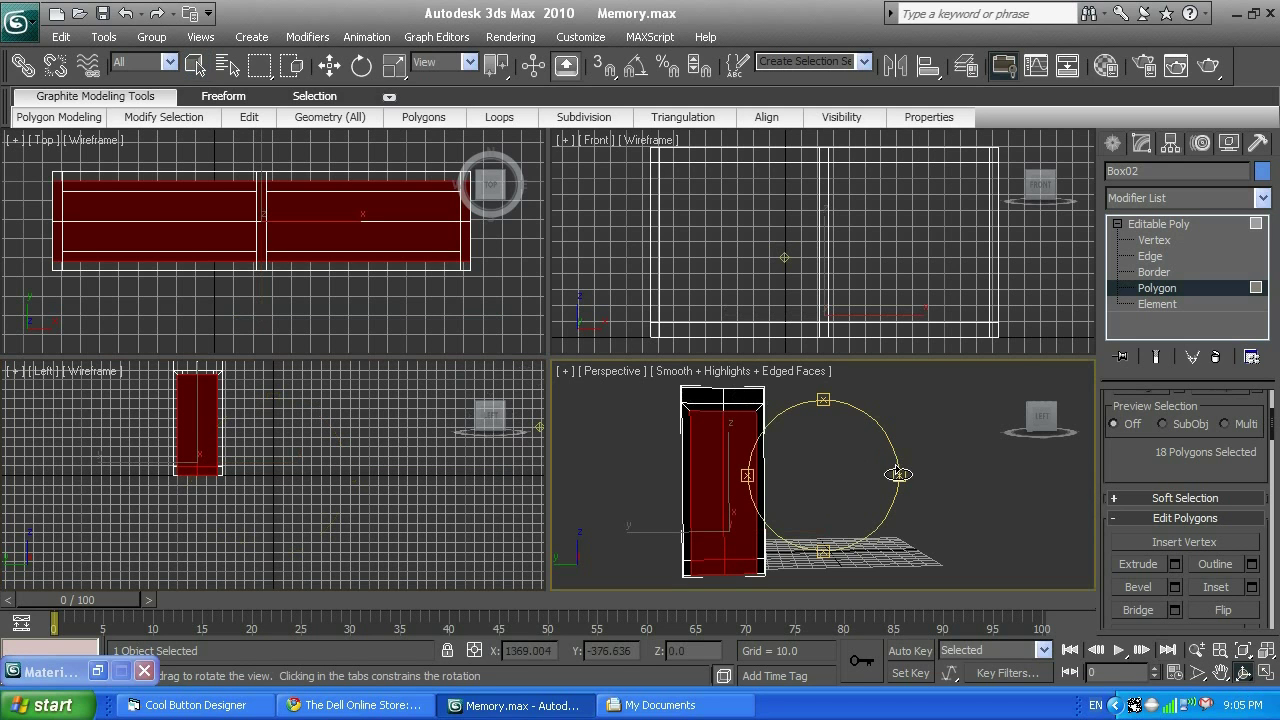
{"action": "left_click_drag", "start_coordinate": [898, 474], "coordinate": [839, 443]}
{"action": "left_click_drag", "start_coordinate": [823, 400], "coordinate": [806, 355]}
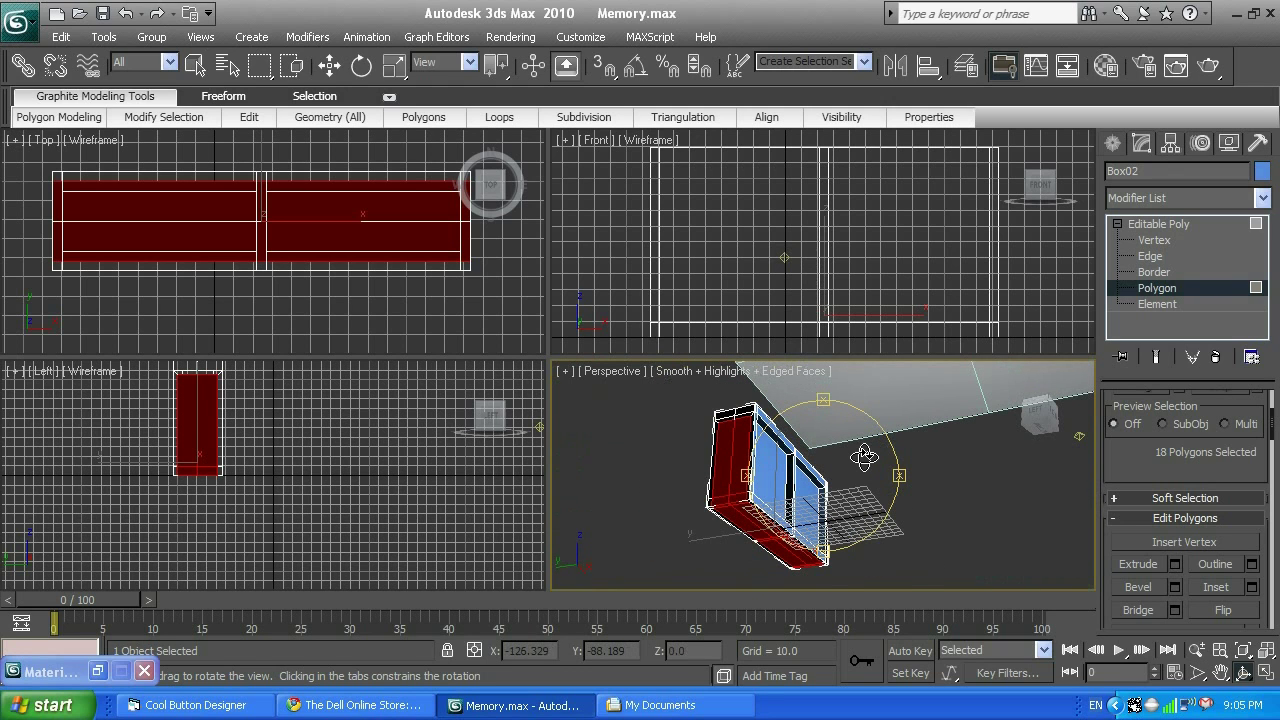
{"action": "key", "text": "ctrl+d"}
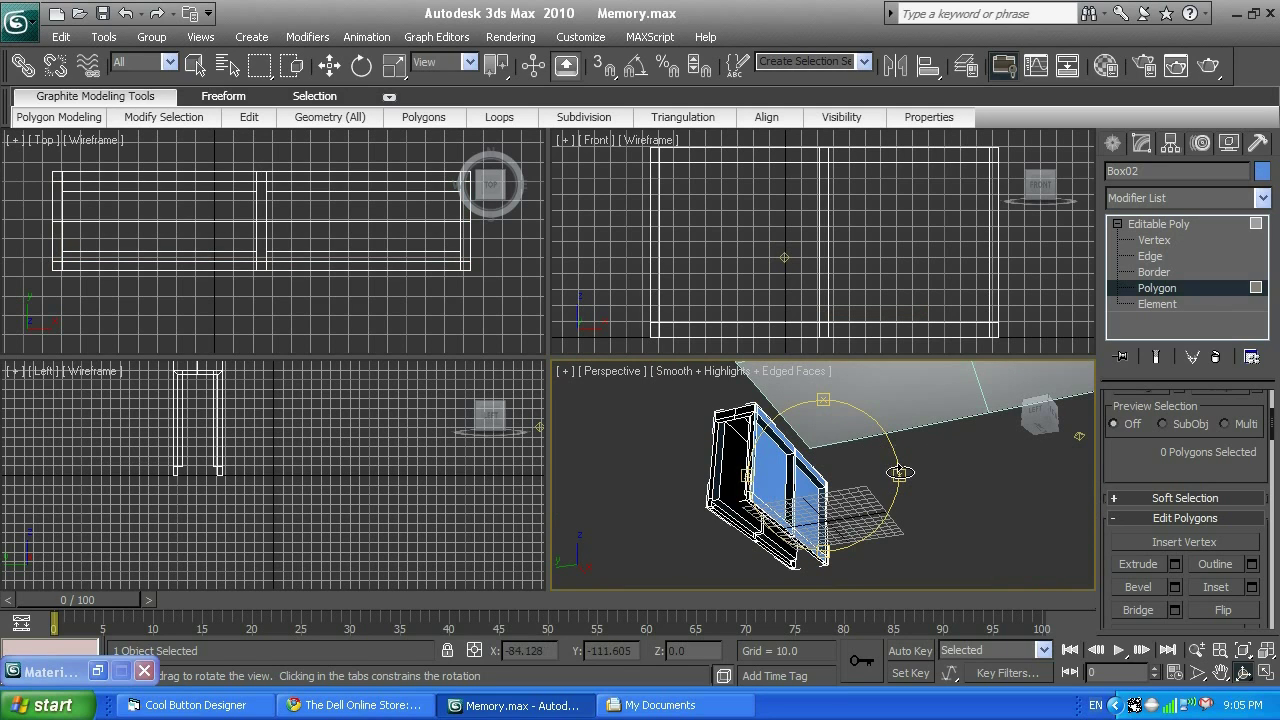
{"action": "left_click_drag", "start_coordinate": [899, 472], "coordinate": [828, 452]}
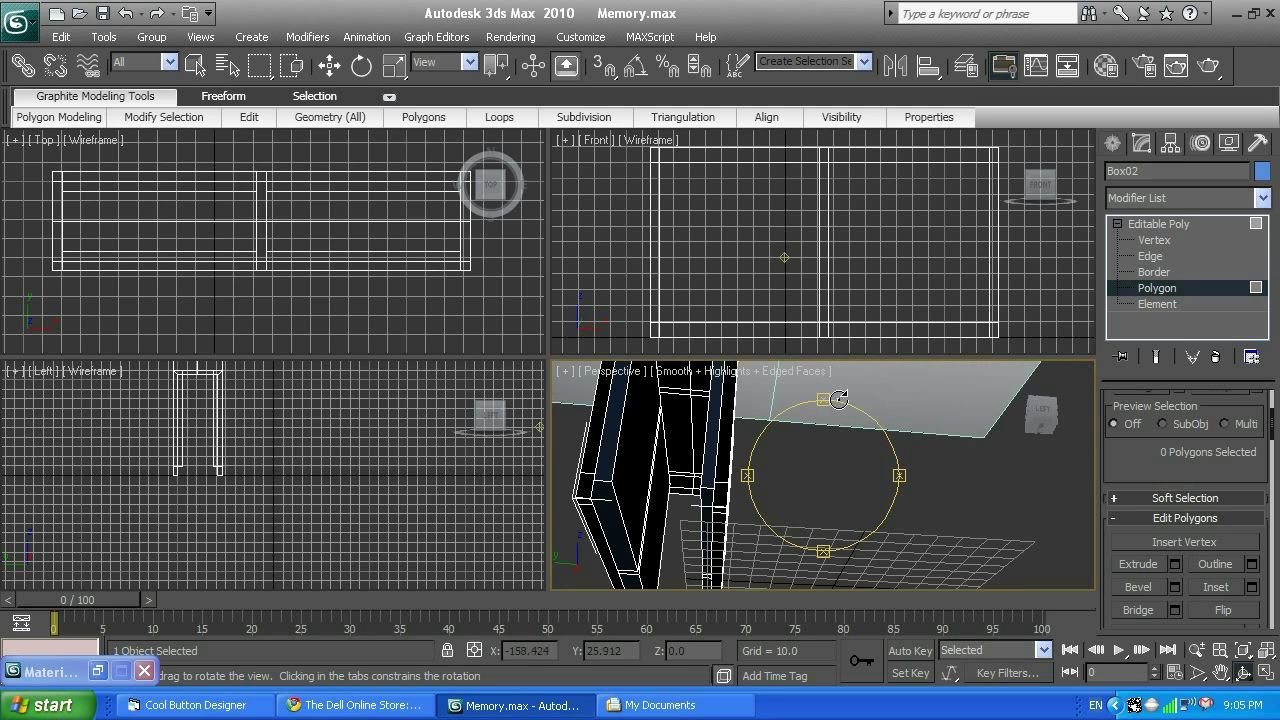
{"action": "left_click_drag", "start_coordinate": [829, 398], "coordinate": [764, 424]}
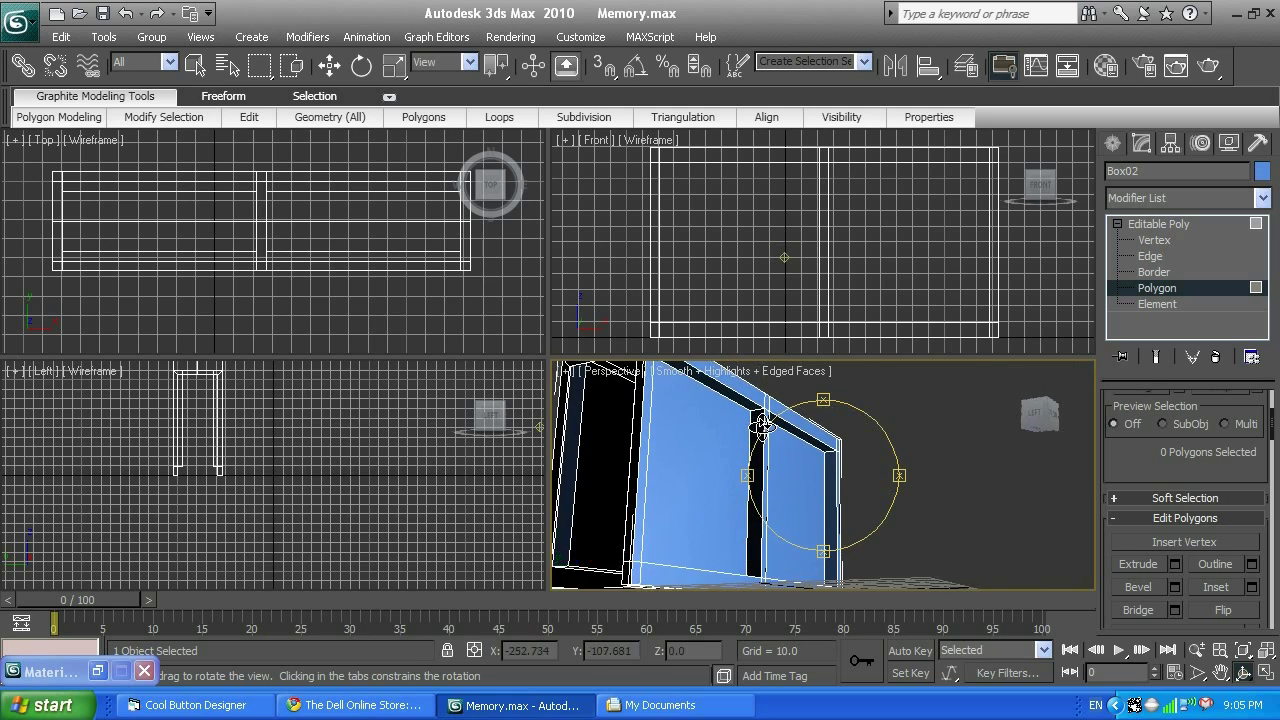
{"action": "scroll", "coordinate": [764, 424], "scroll_direction": "down", "scroll_amount": 2}
{"action": "left_click_drag", "start_coordinate": [836, 398], "coordinate": [818, 420]}
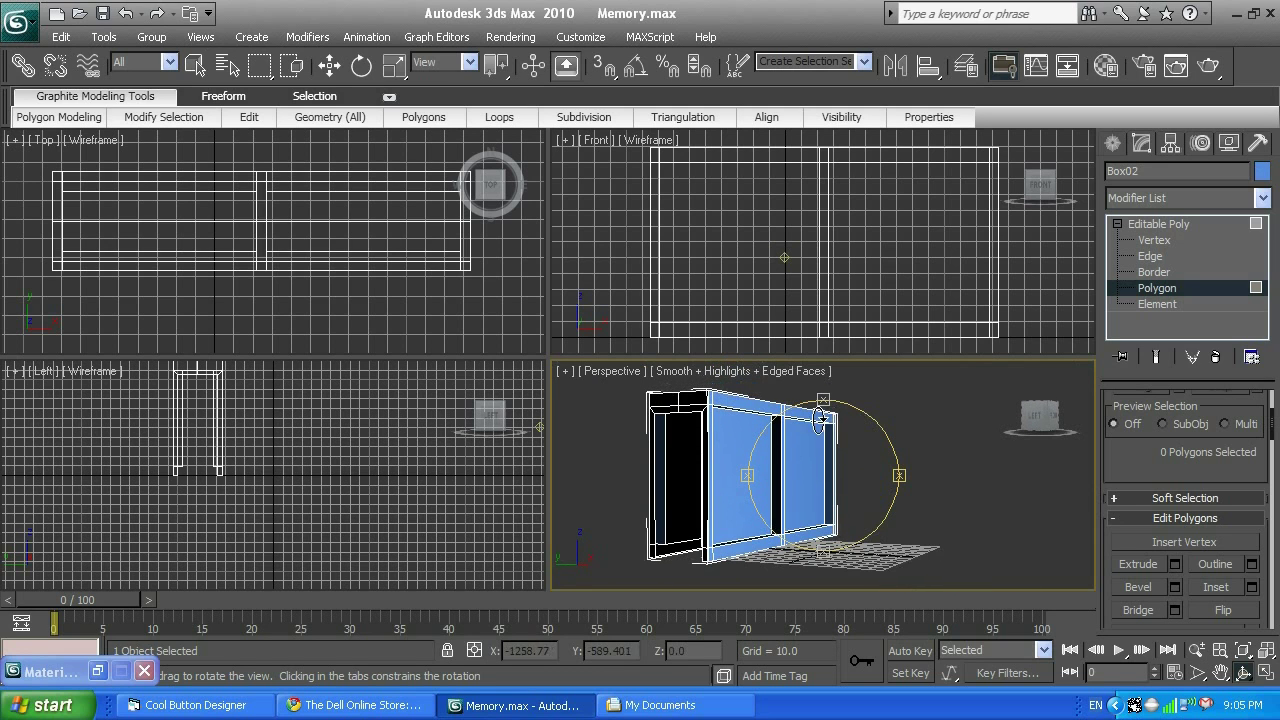
{"action": "left_click_drag", "start_coordinate": [897, 470], "coordinate": [788, 490]}
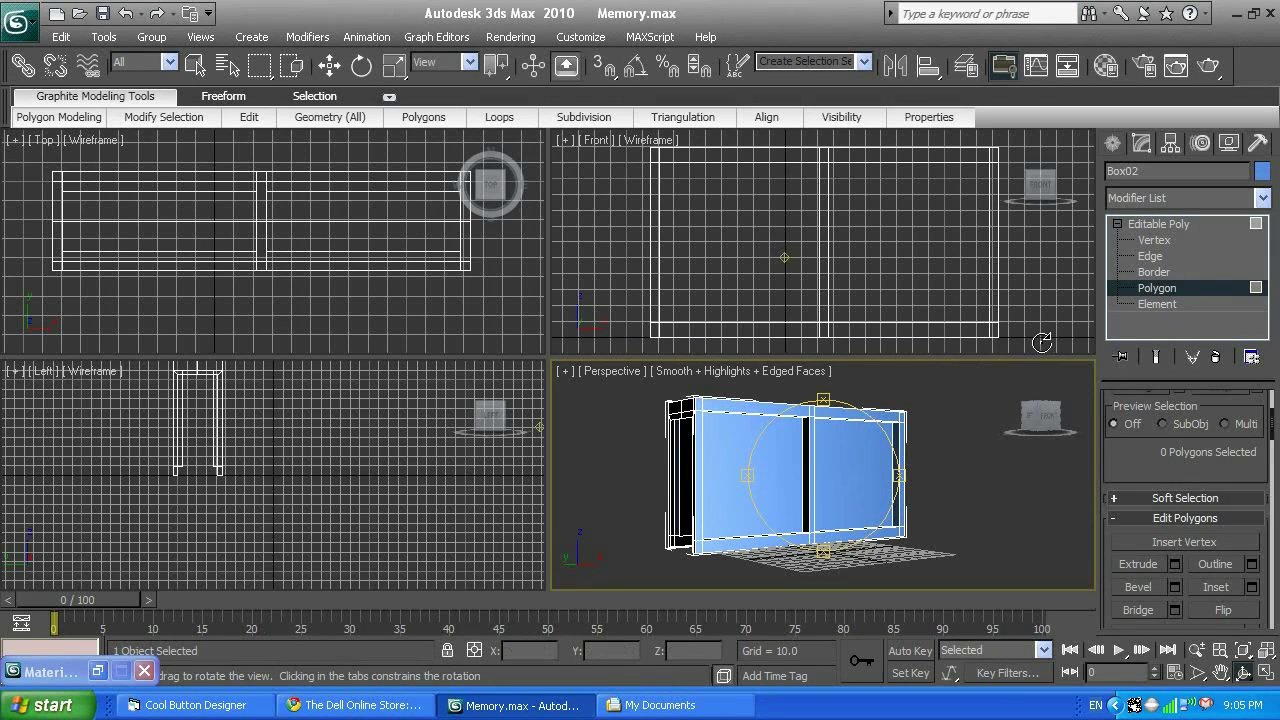
Return to object level and scale Box02 to 66% along X in the Left view
{"action": "left_click", "coordinate": [1163, 224]}
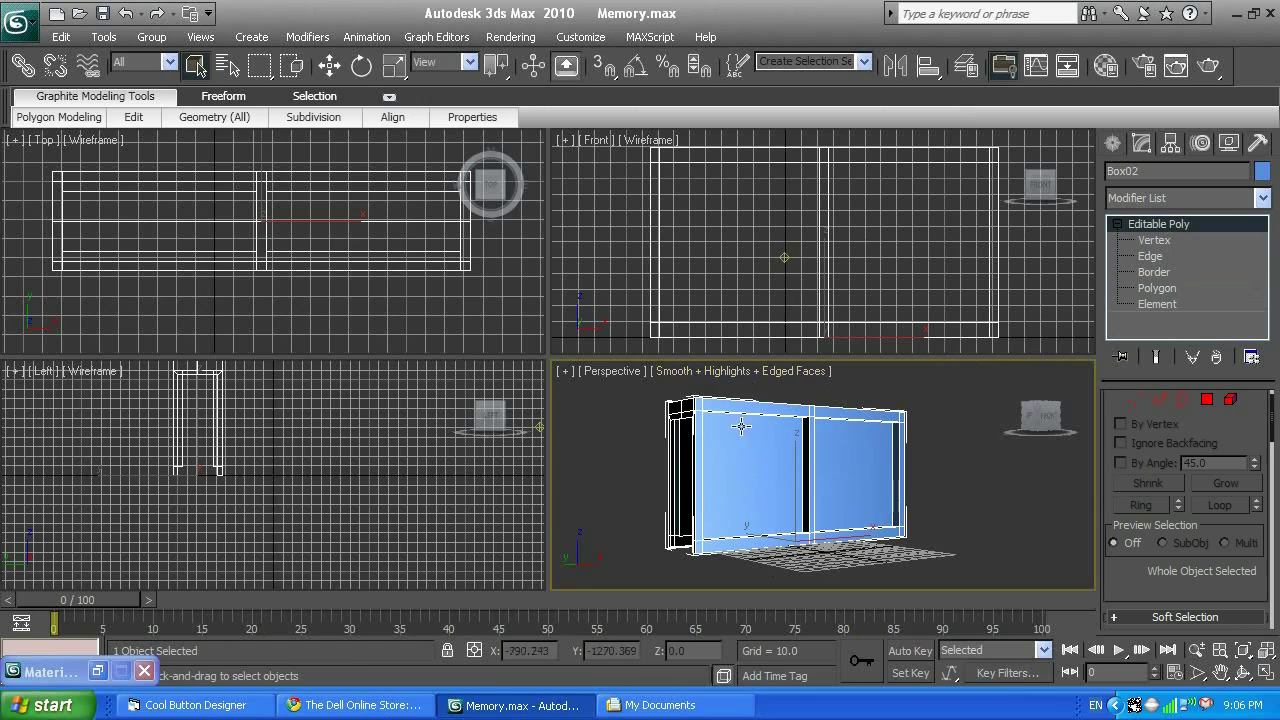
{"action": "left_click", "coordinate": [396, 70]}
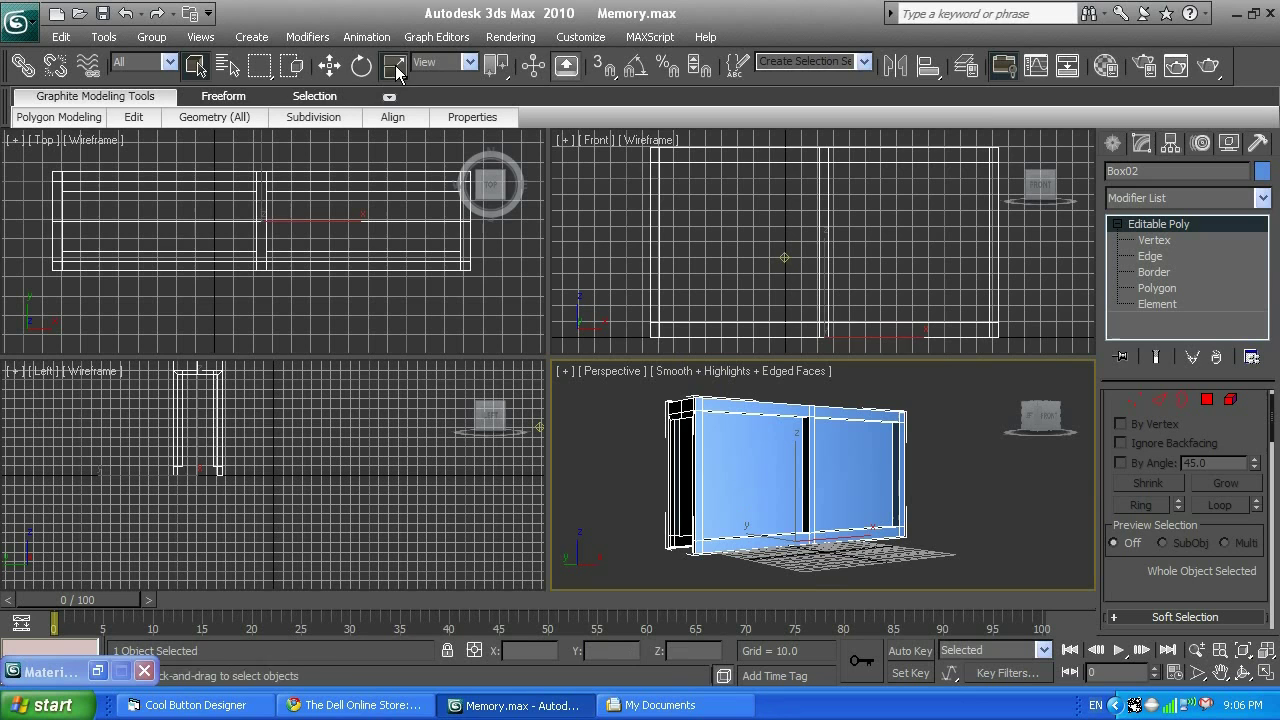
{"action": "left_click", "coordinate": [208, 476]}
{"action": "left_click_drag", "start_coordinate": [278, 472], "coordinate": [223, 474]}
{"action": "left_click", "coordinate": [1242, 675]}
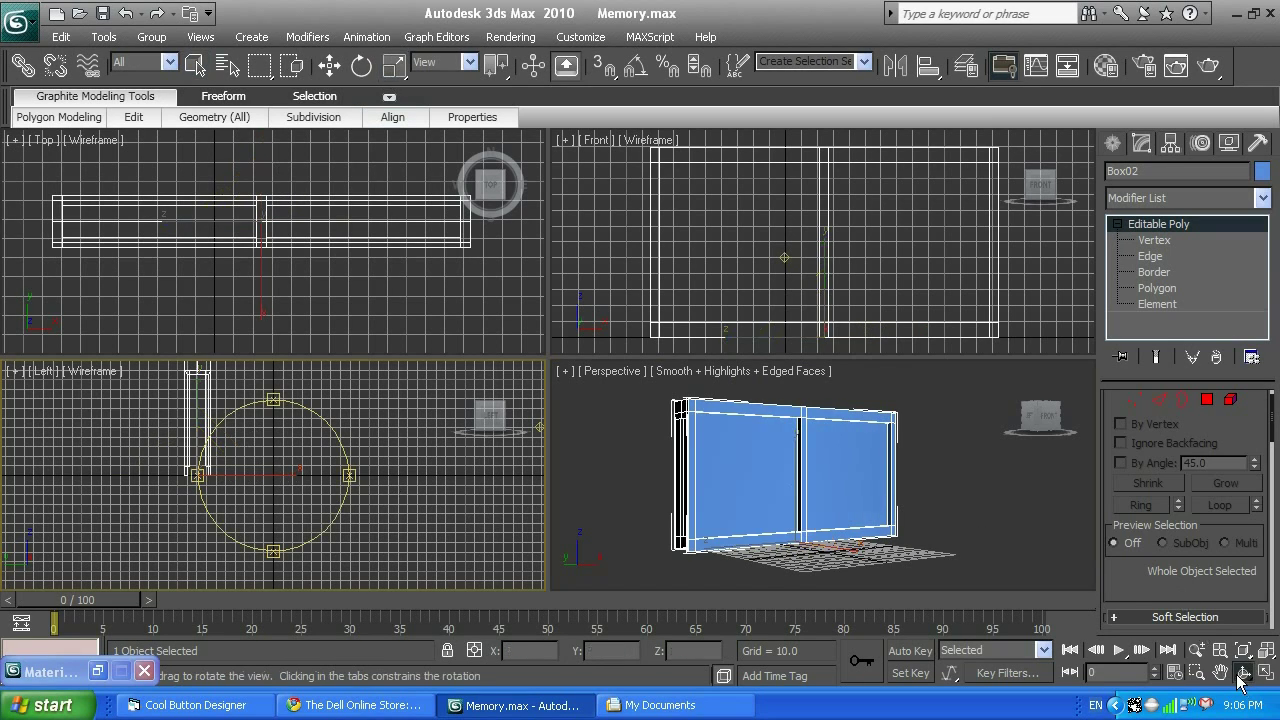
{"action": "left_click", "coordinate": [942, 502]}
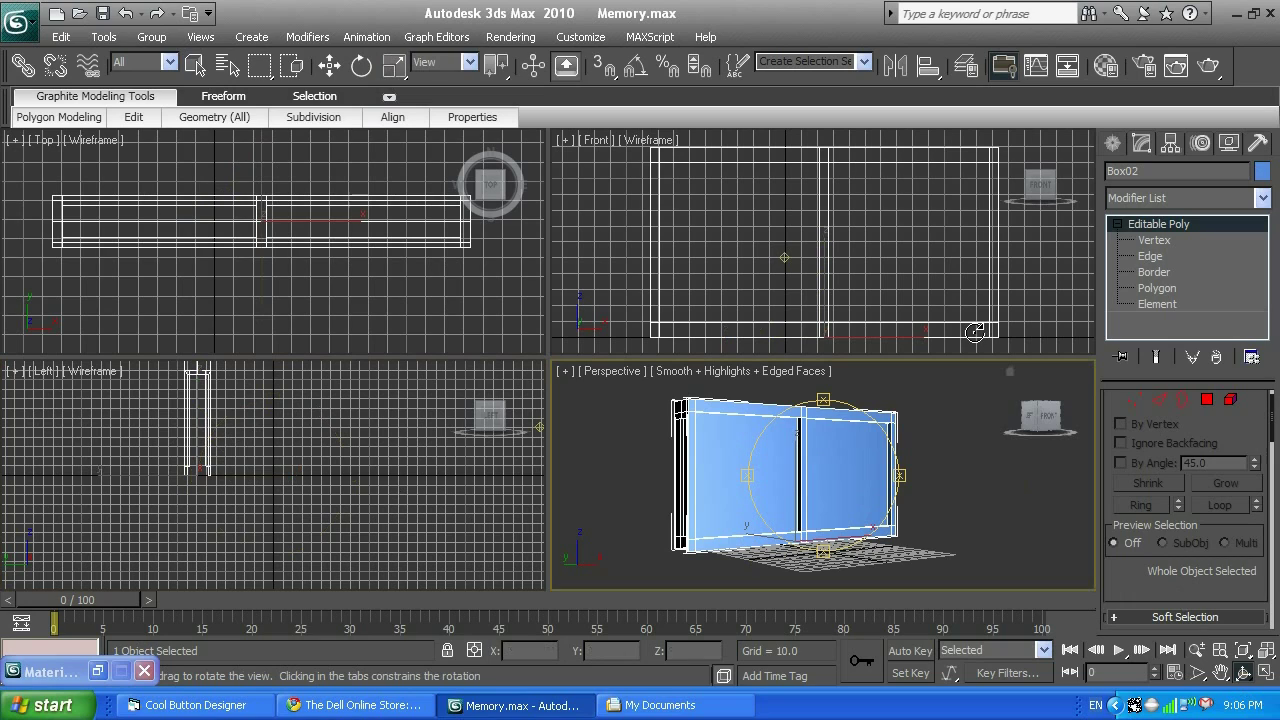
Unhide all objects to reveal MemoryPCB, then uniformly scale Box02 down to about 52.6%
{"action": "left_click", "coordinate": [1229, 144]}
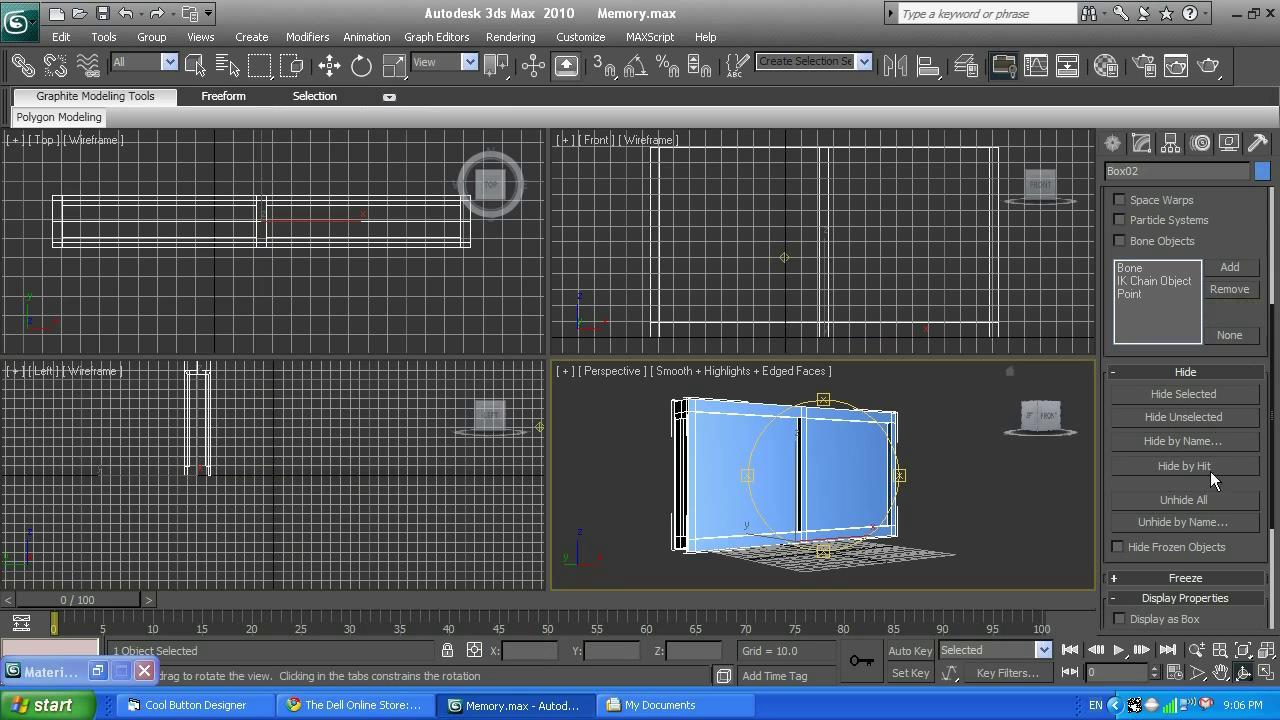
{"action": "left_click", "coordinate": [1190, 500]}
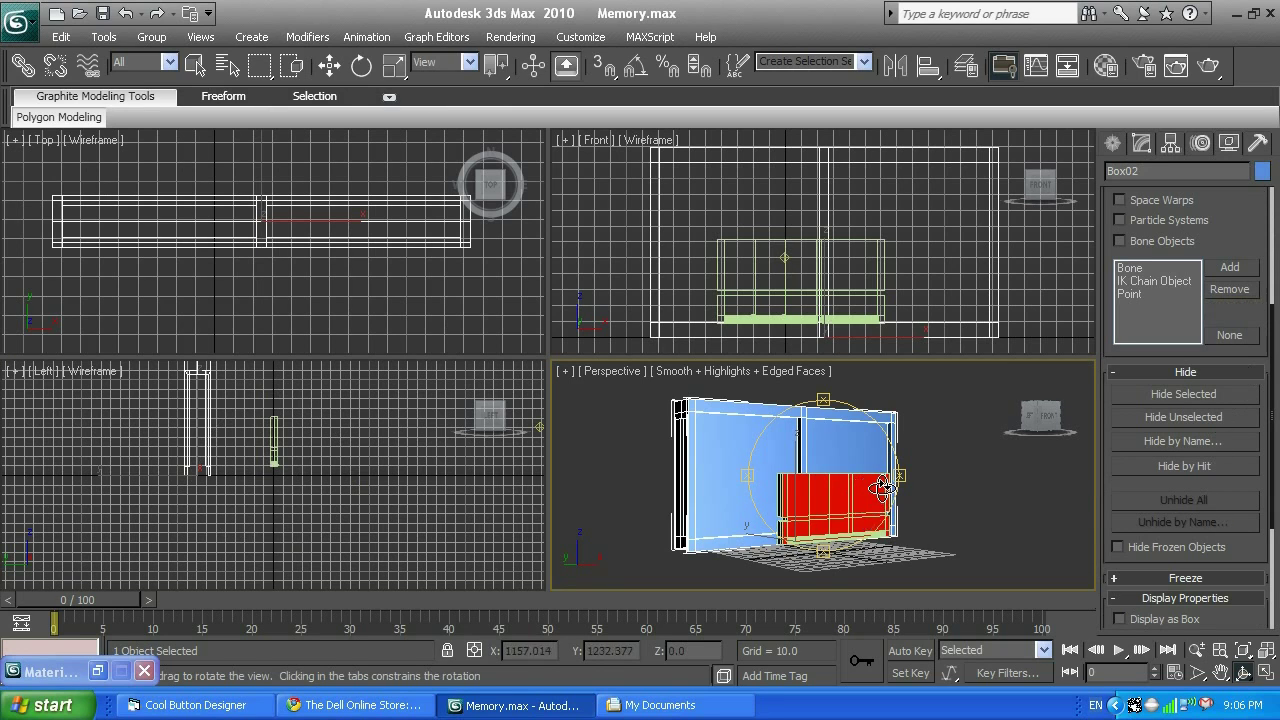
{"action": "key", "text": "r"}
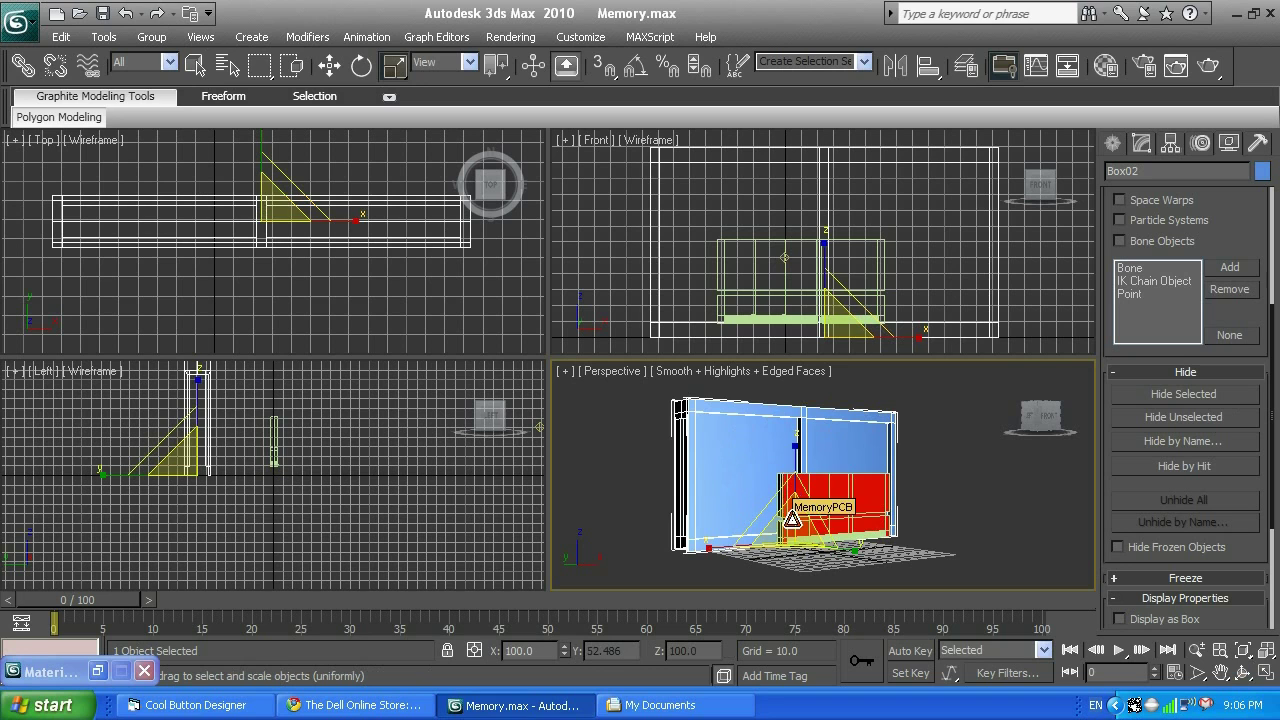
{"action": "left_click_drag", "start_coordinate": [793, 518], "coordinate": [746, 580]}
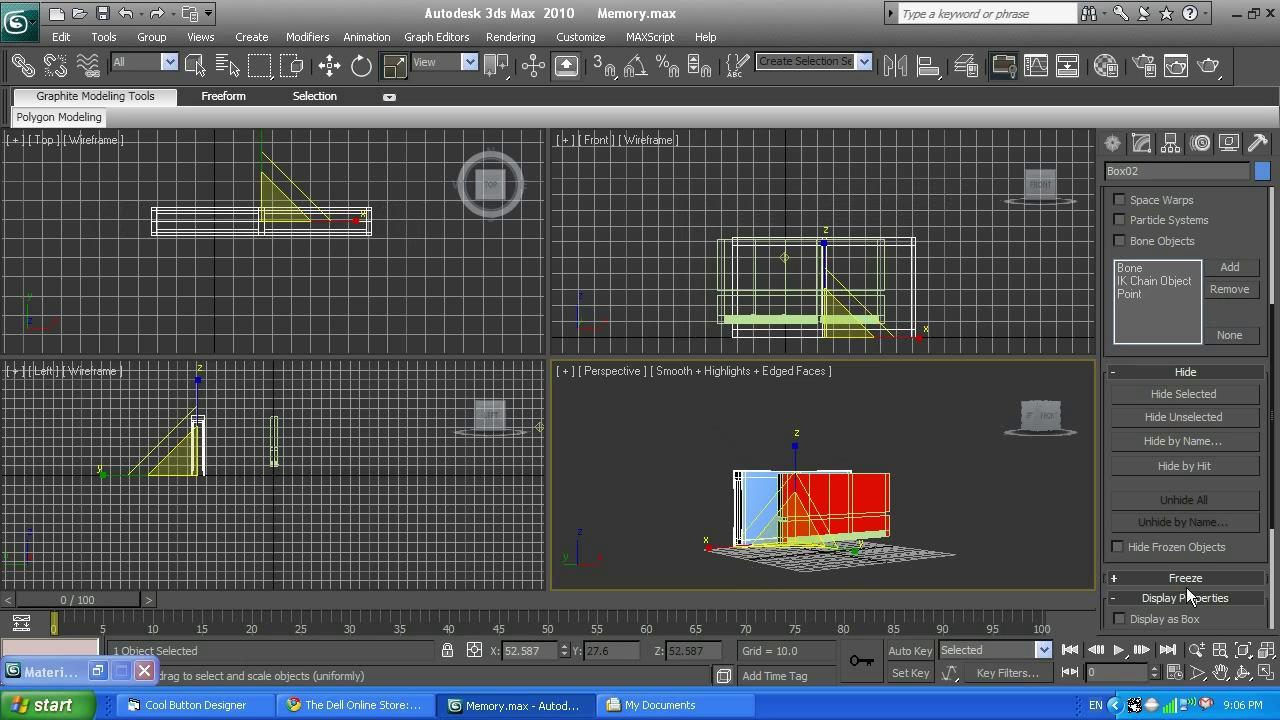
{"action": "left_click", "coordinate": [1242, 673]}
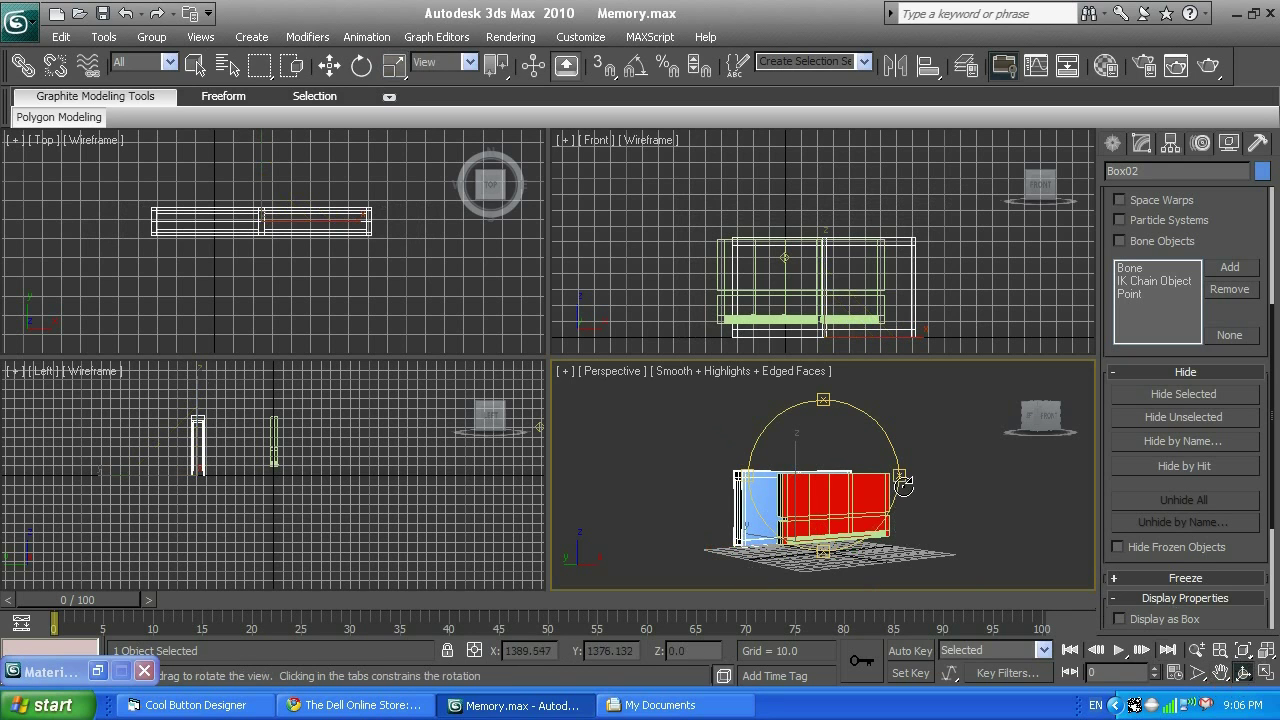
{"action": "left_click_drag", "start_coordinate": [900, 478], "coordinate": [1007, 469]}
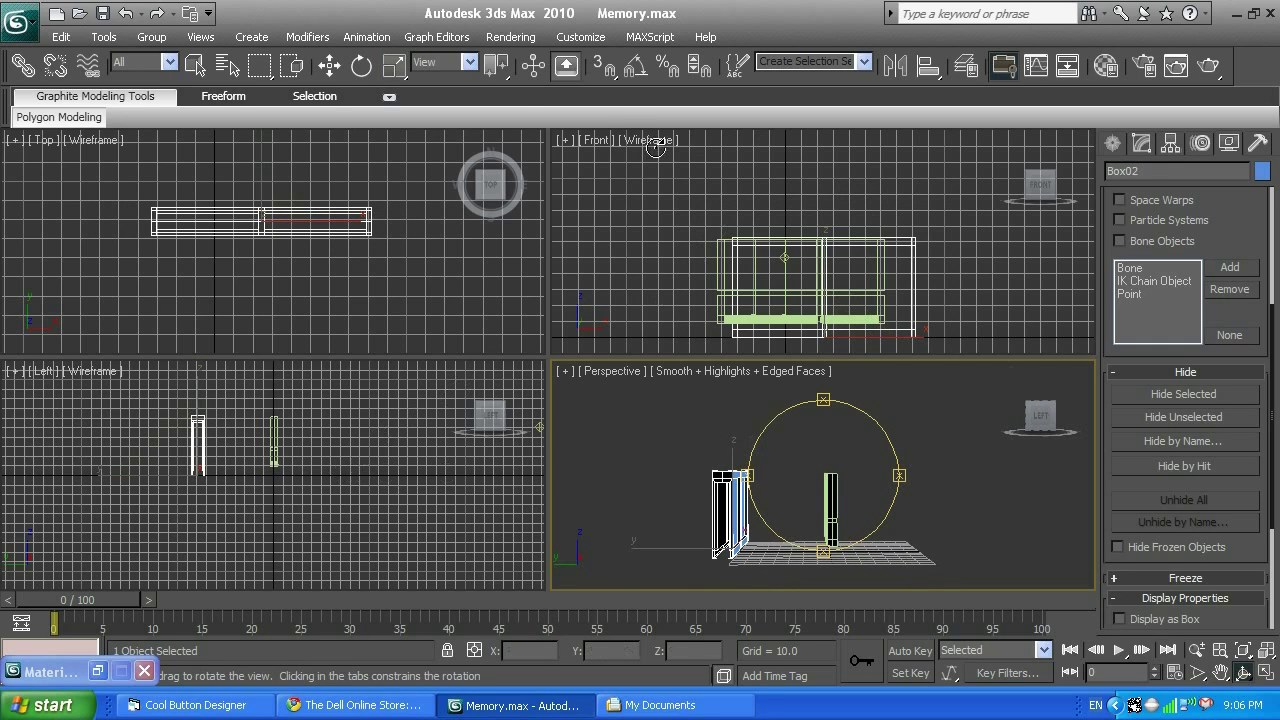
Move Box02 along X and Y in Front and along X in Left to sit over the board
{"action": "left_click", "coordinate": [329, 66]}
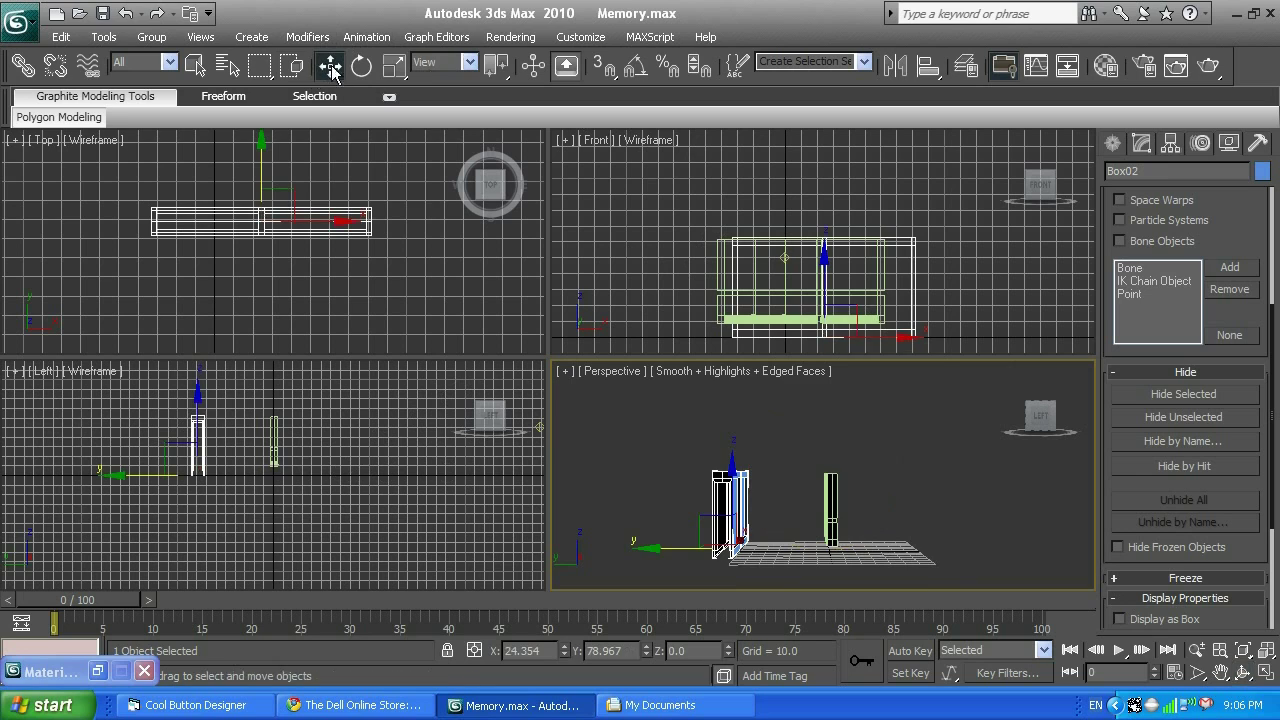
{"action": "left_click_drag", "start_coordinate": [910, 341], "coordinate": [884, 338]}
{"action": "left_click_drag", "start_coordinate": [800, 263], "coordinate": [798, 236]}
{"action": "left_click", "coordinate": [287, 463]}
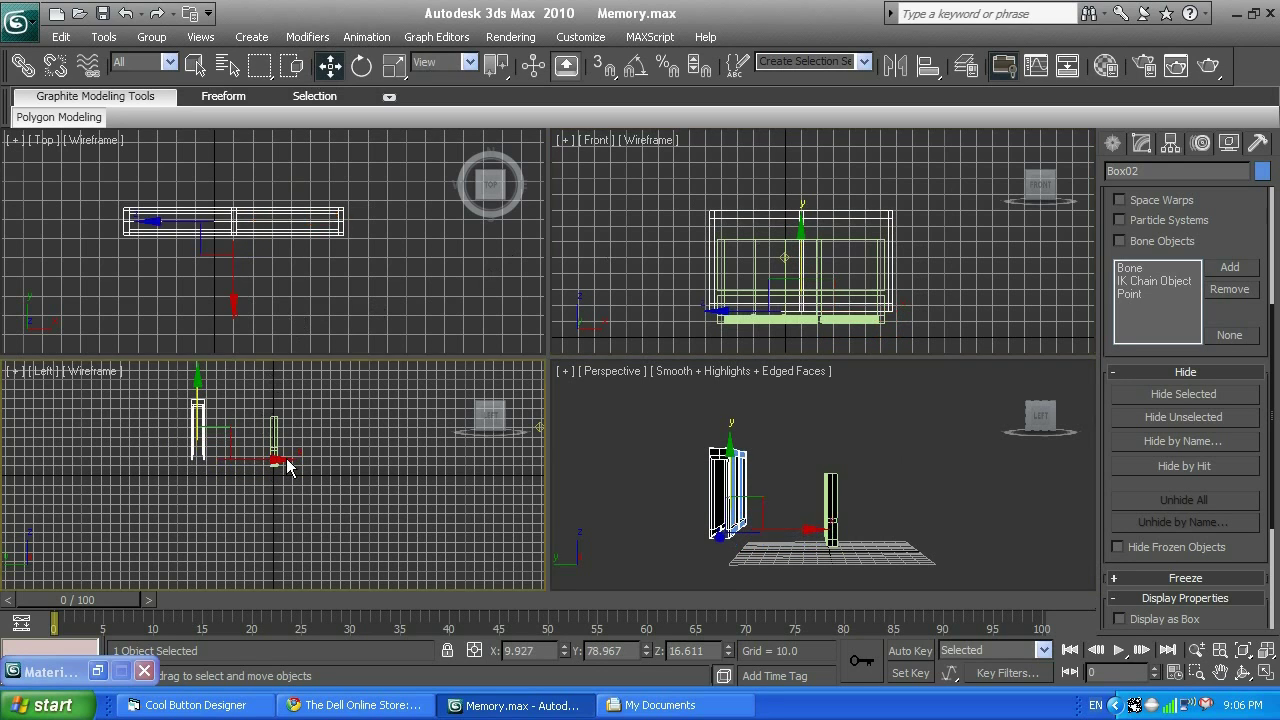
{"action": "left_click_drag", "start_coordinate": [287, 463], "coordinate": [360, 459]}
{"action": "scroll", "coordinate": [273, 462], "scroll_direction": "up", "scroll_amount": 3}
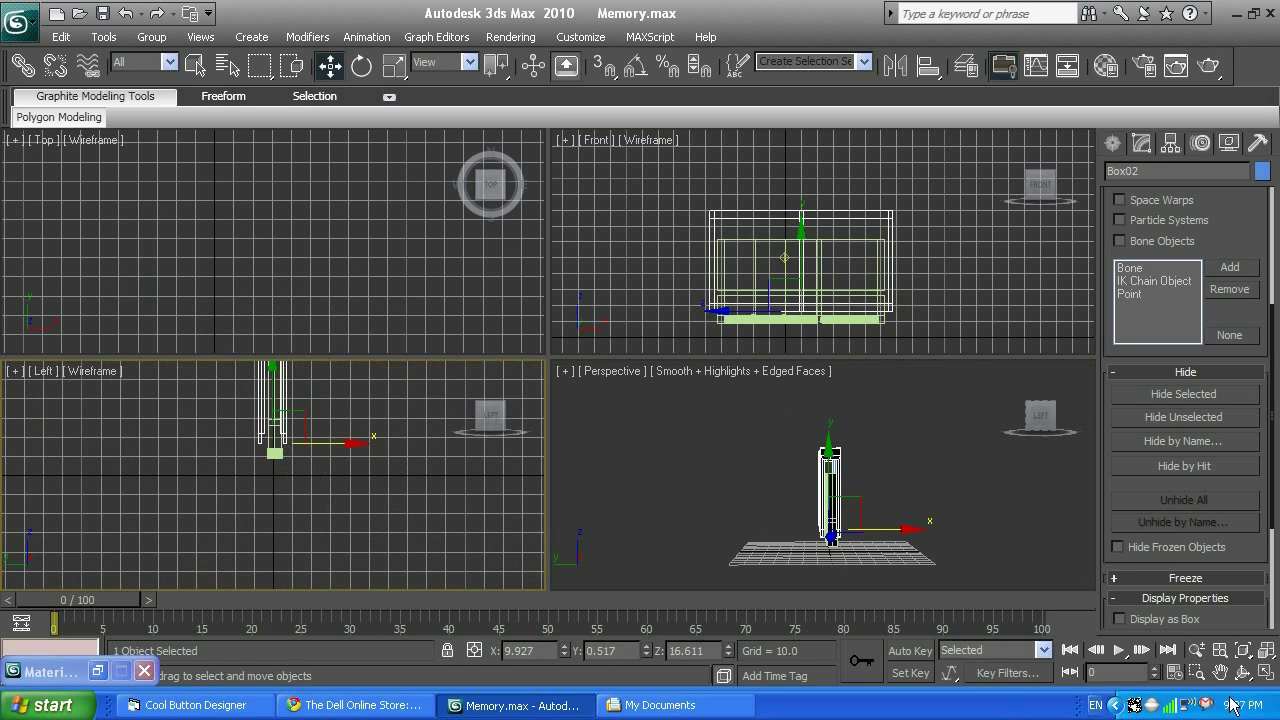
{"action": "left_click", "coordinate": [1222, 673]}
{"action": "left_click_drag", "start_coordinate": [323, 417], "coordinate": [380, 521]}
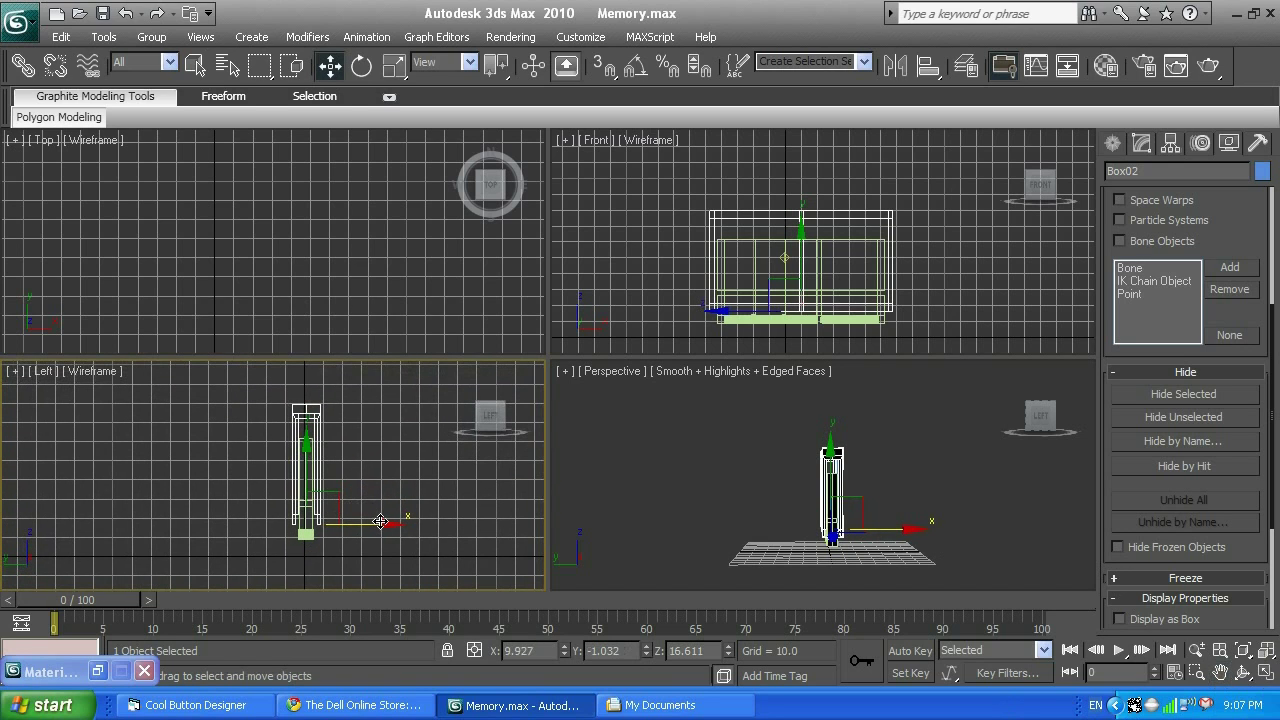
Scale Box02 slightly thinner, to about 74% height and 86% width, to fit around MemoryPCB
{"action": "left_click", "coordinate": [398, 67]}
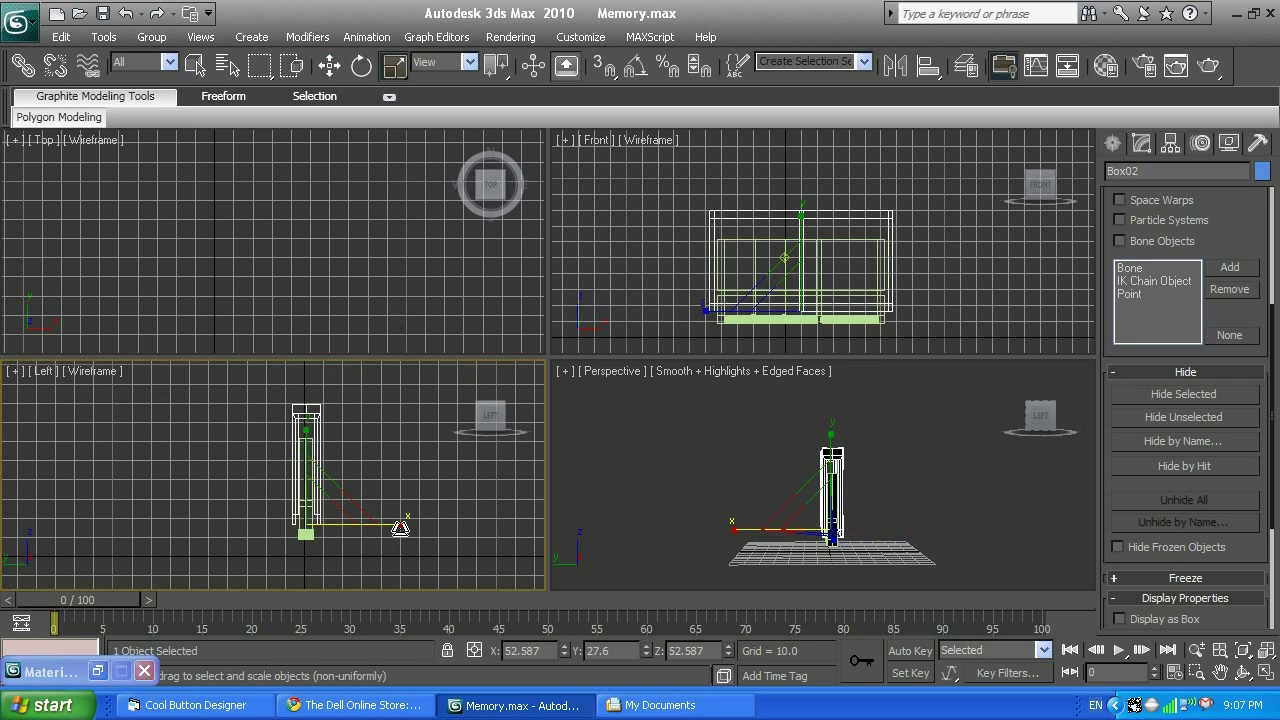
{"action": "left_click_drag", "start_coordinate": [400, 528], "coordinate": [389, 527]}
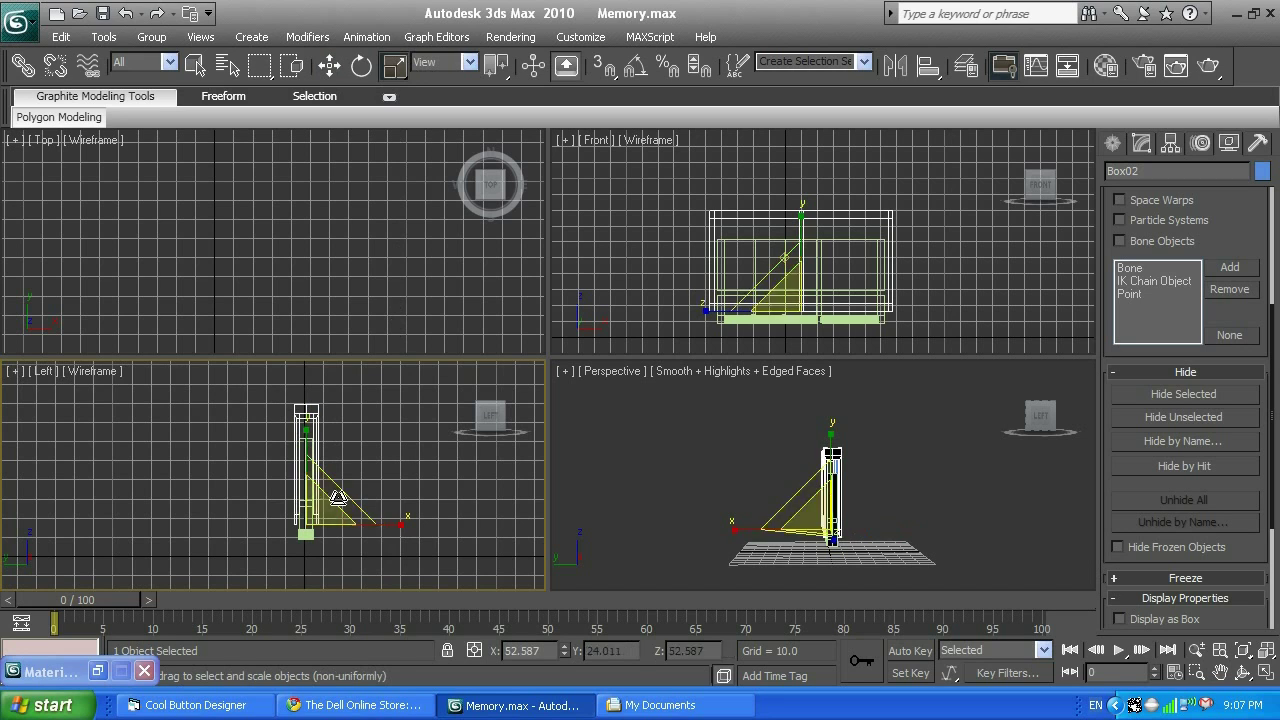
{"action": "left_click_drag", "start_coordinate": [306, 428], "coordinate": [306, 445]}
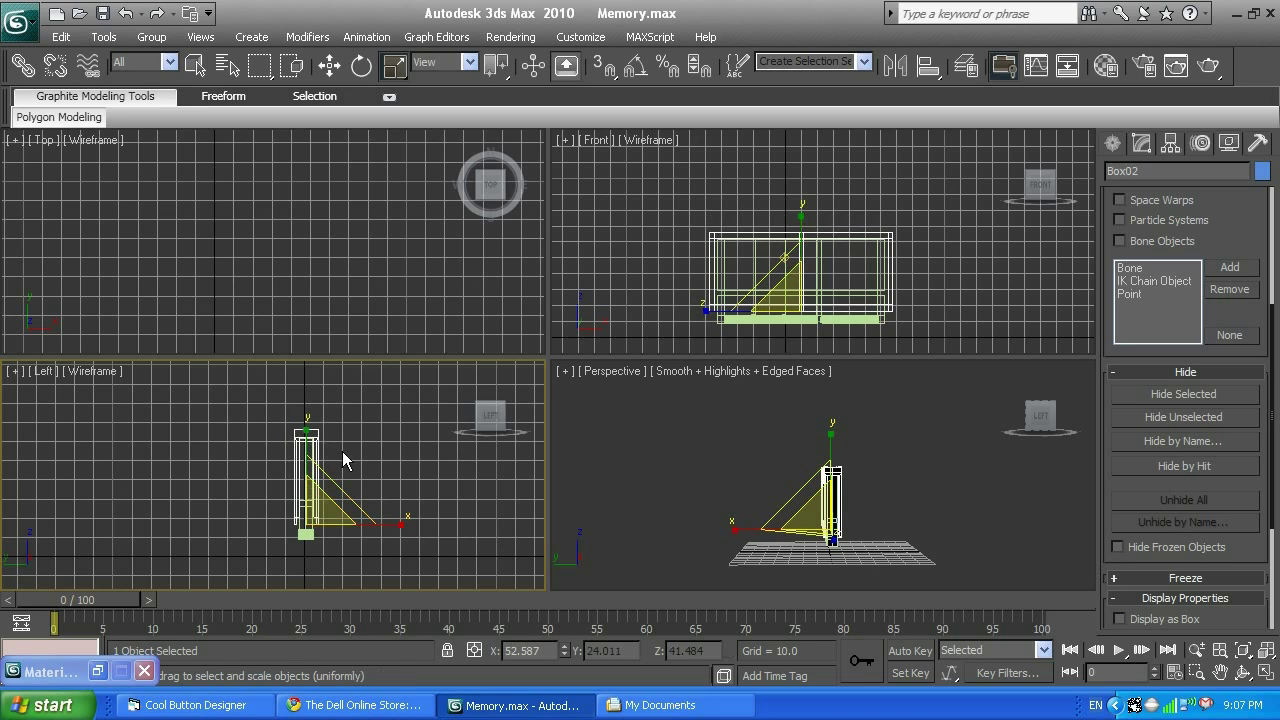
{"action": "right_click", "coordinate": [682, 328]}
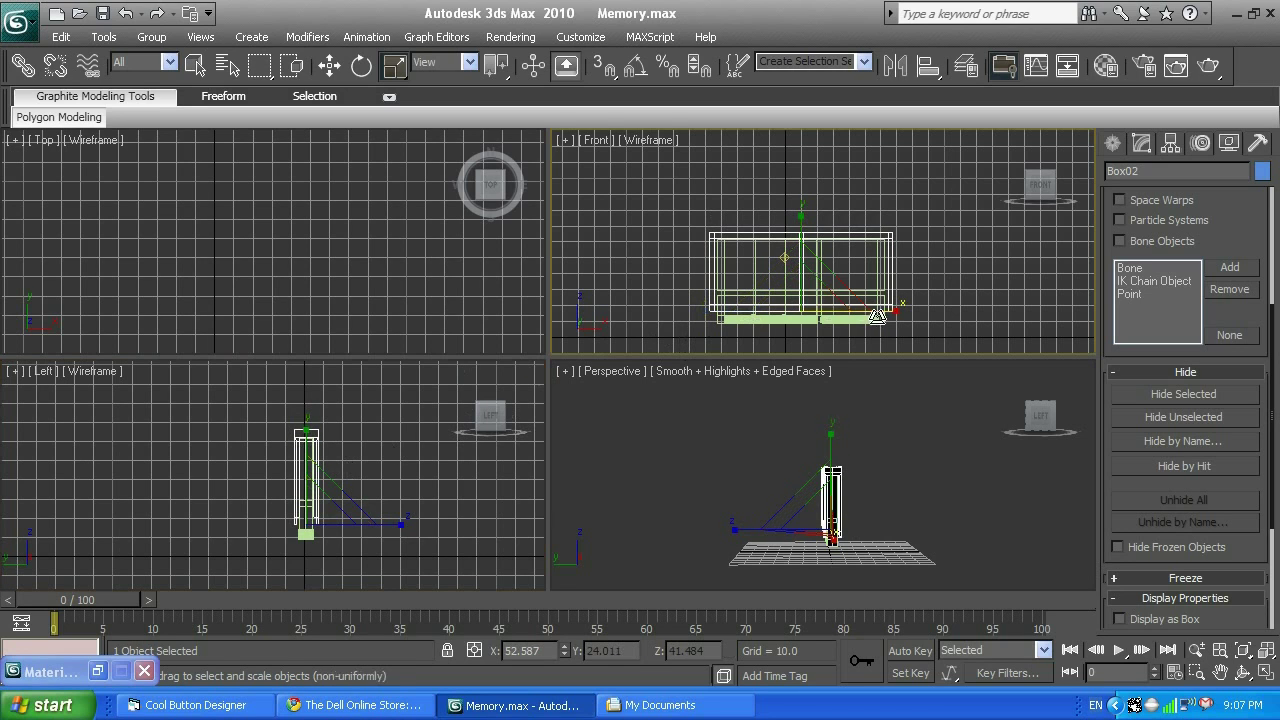
{"action": "left_click_drag", "start_coordinate": [898, 311], "coordinate": [886, 311]}
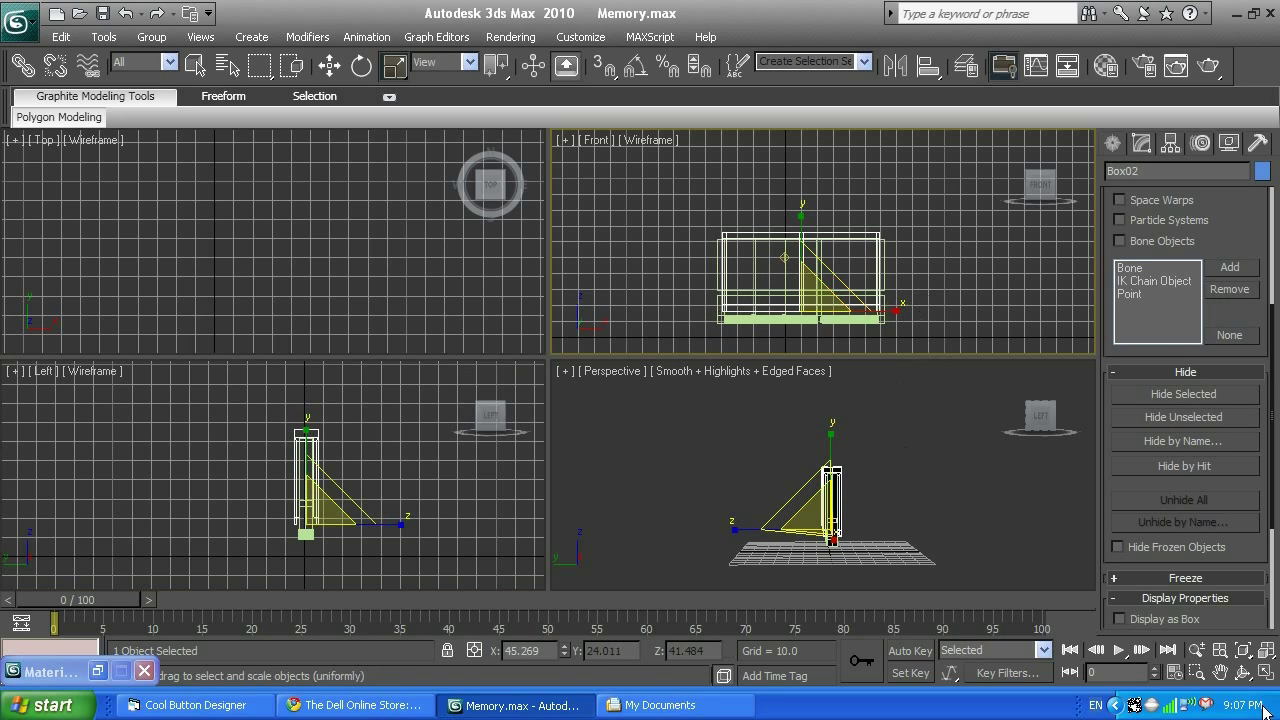
{"action": "left_click", "coordinate": [1243, 673]}
{"action": "left_click", "coordinate": [967, 519]}
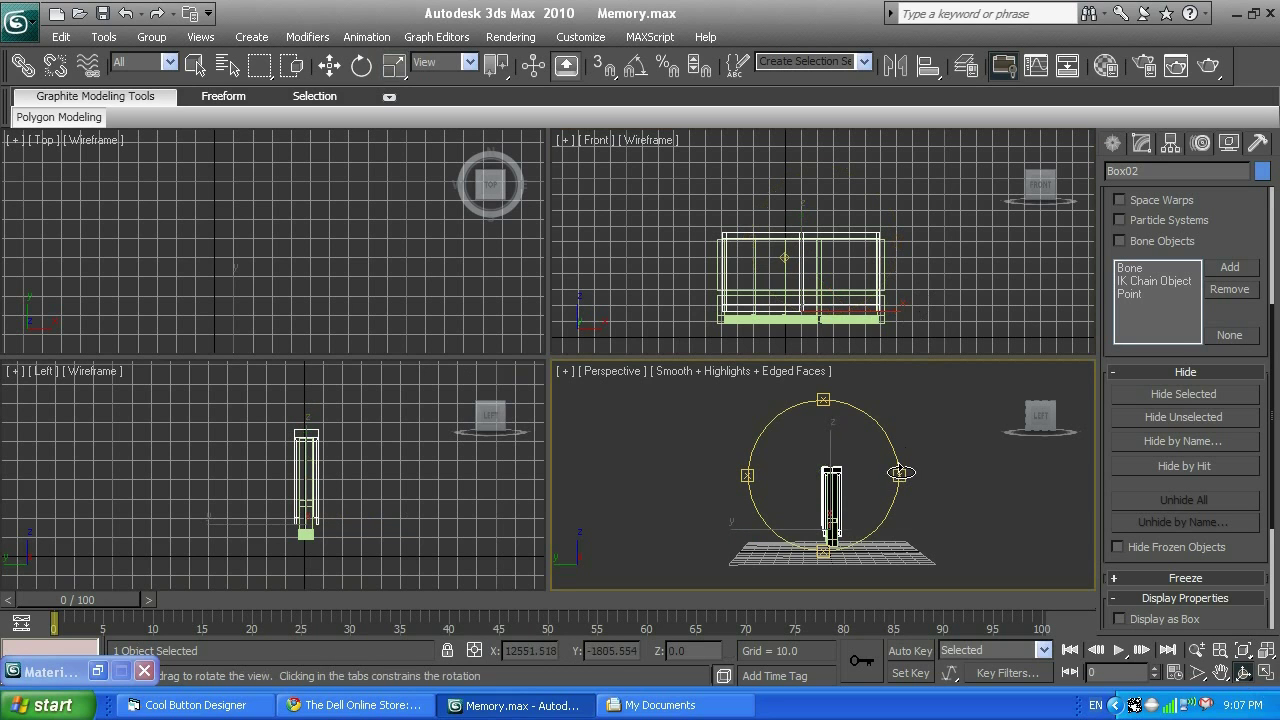
{"action": "left_click_drag", "start_coordinate": [900, 472], "coordinate": [744, 474]}
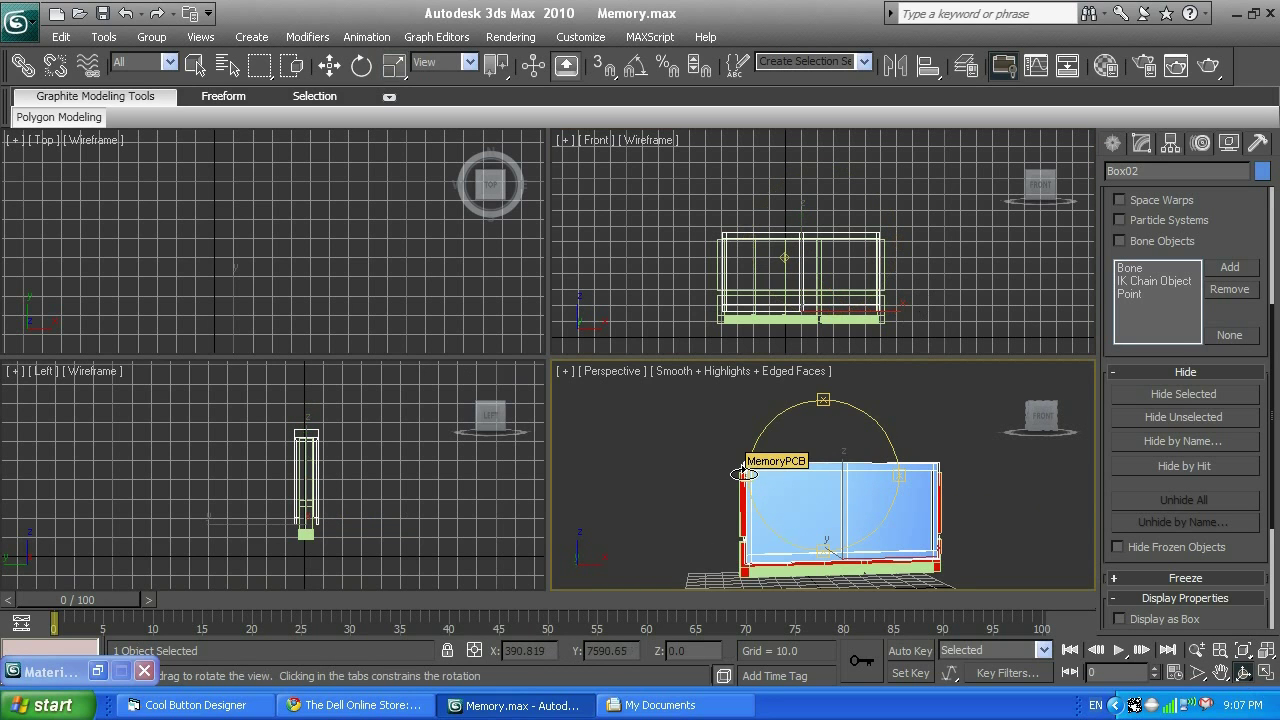
Check the Dell memory photo, narrow Box02 a bit more along its width, and render Perspective
{"action": "left_click", "coordinate": [415, 705]}
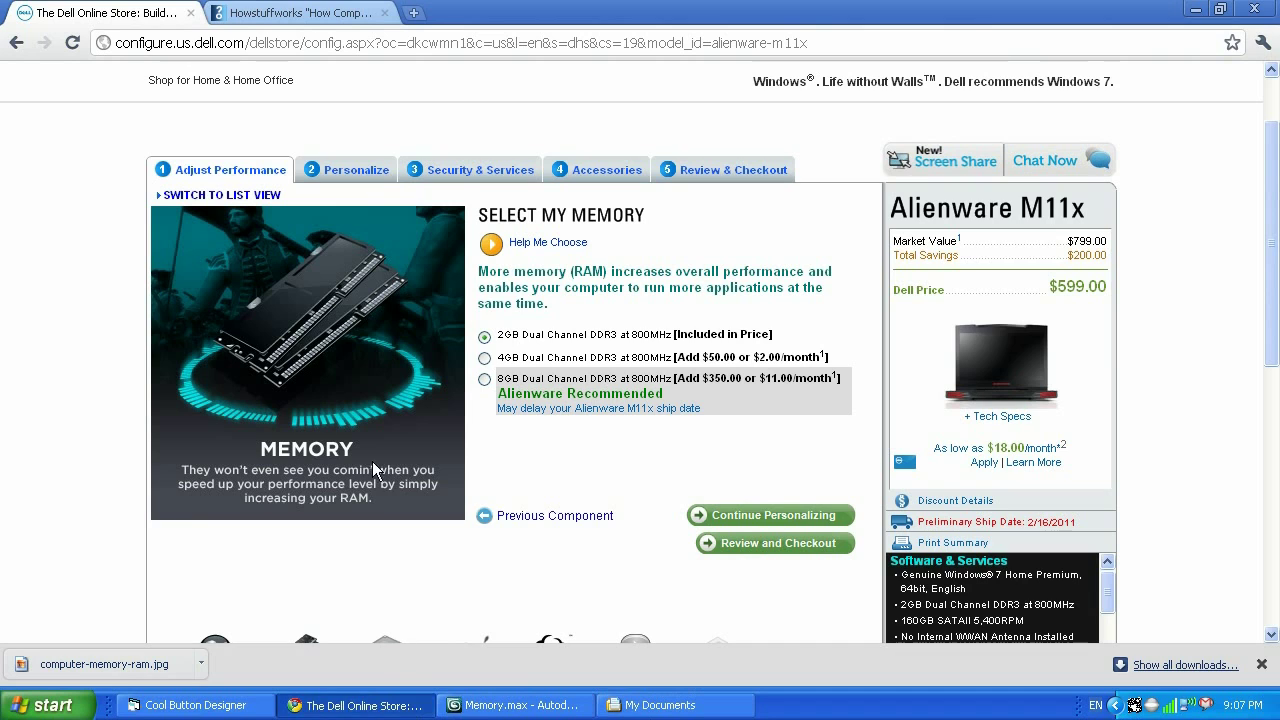
{"action": "left_click", "coordinate": [560, 704]}
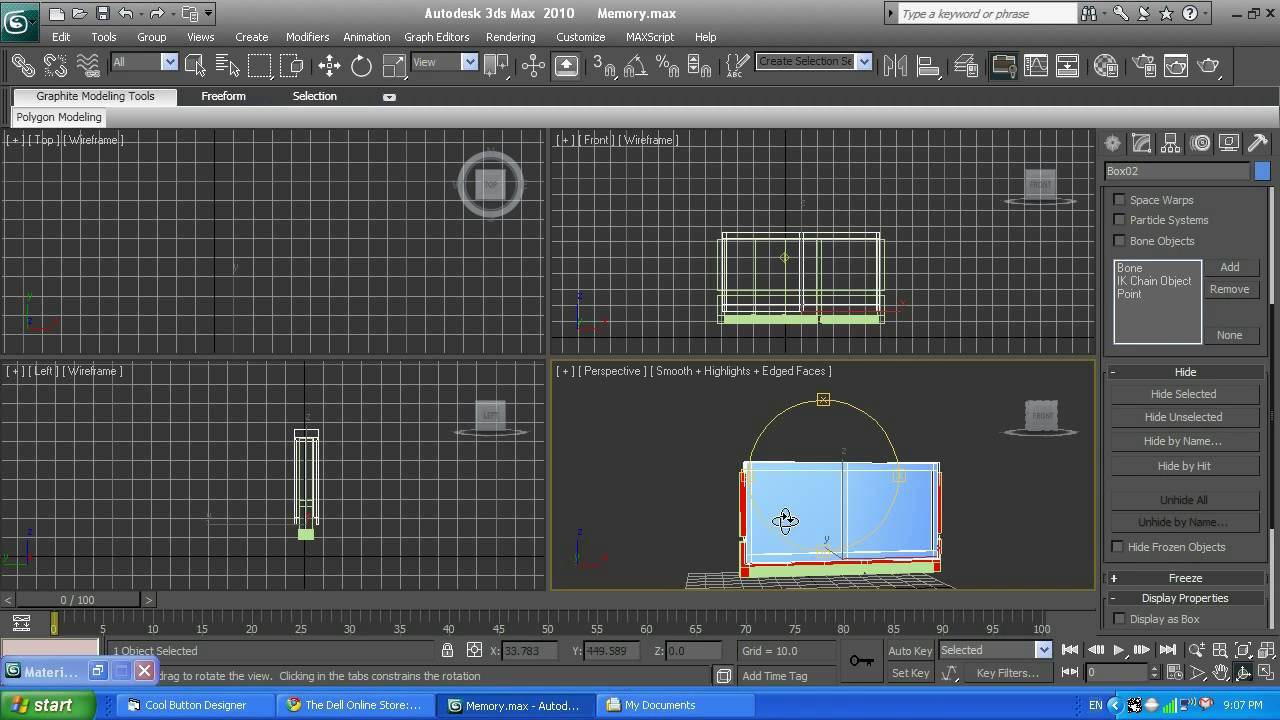
{"action": "left_click", "coordinate": [897, 312]}
{"action": "key", "text": "r"}
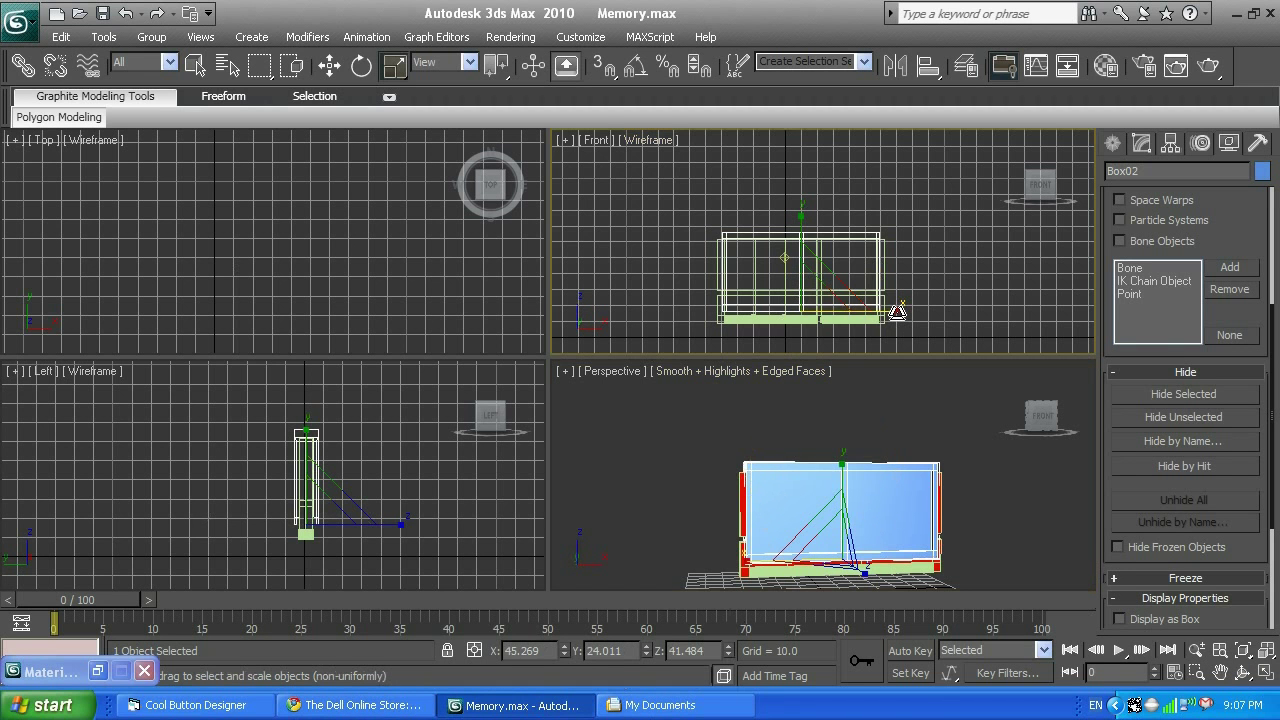
{"action": "left_click_drag", "start_coordinate": [897, 312], "coordinate": [875, 325]}
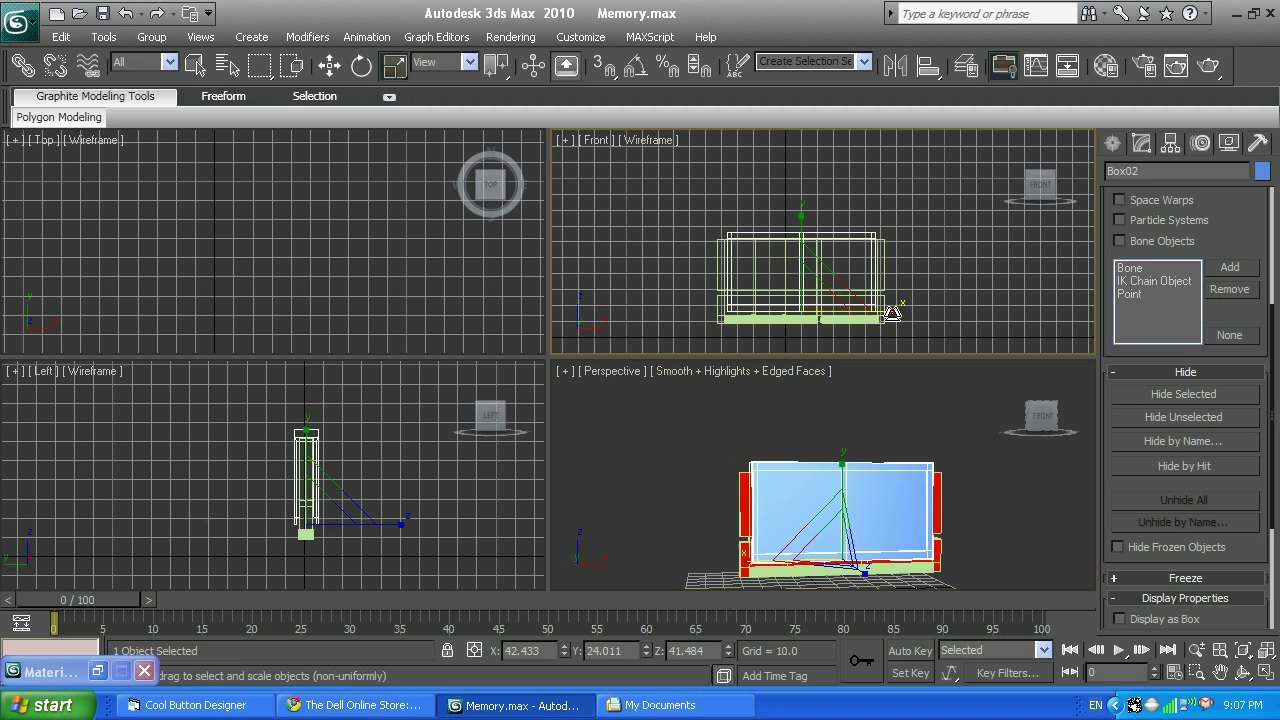
{"action": "right_click", "coordinate": [995, 541]}
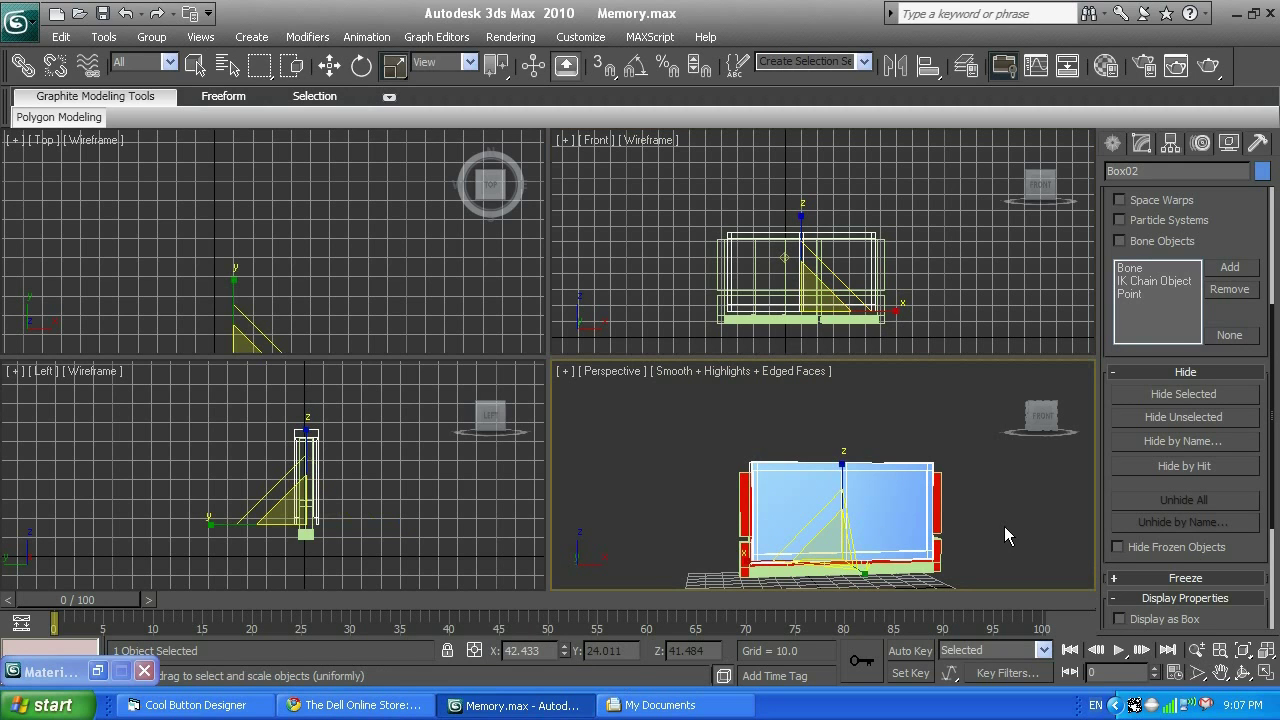
{"action": "key", "text": "shift+q"}
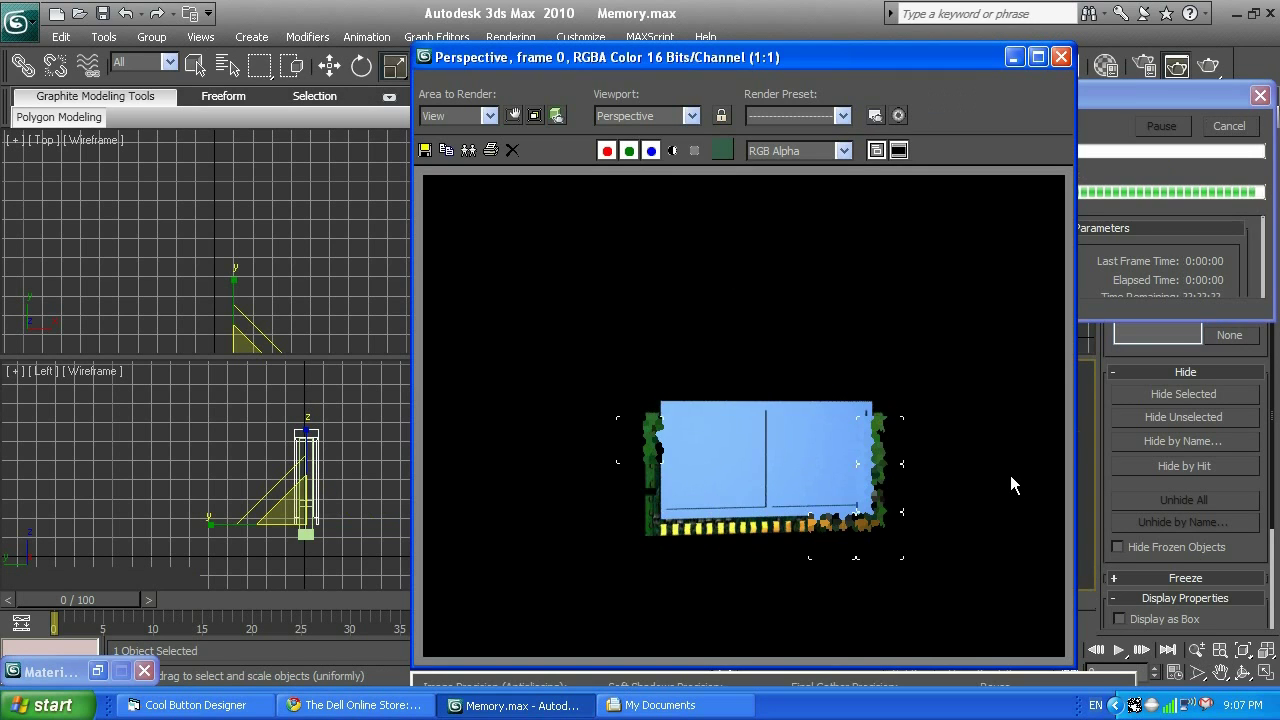
Close the first render and render the Perspective view from a newly orbited angle
{"action": "left_click", "coordinate": [1061, 56]}
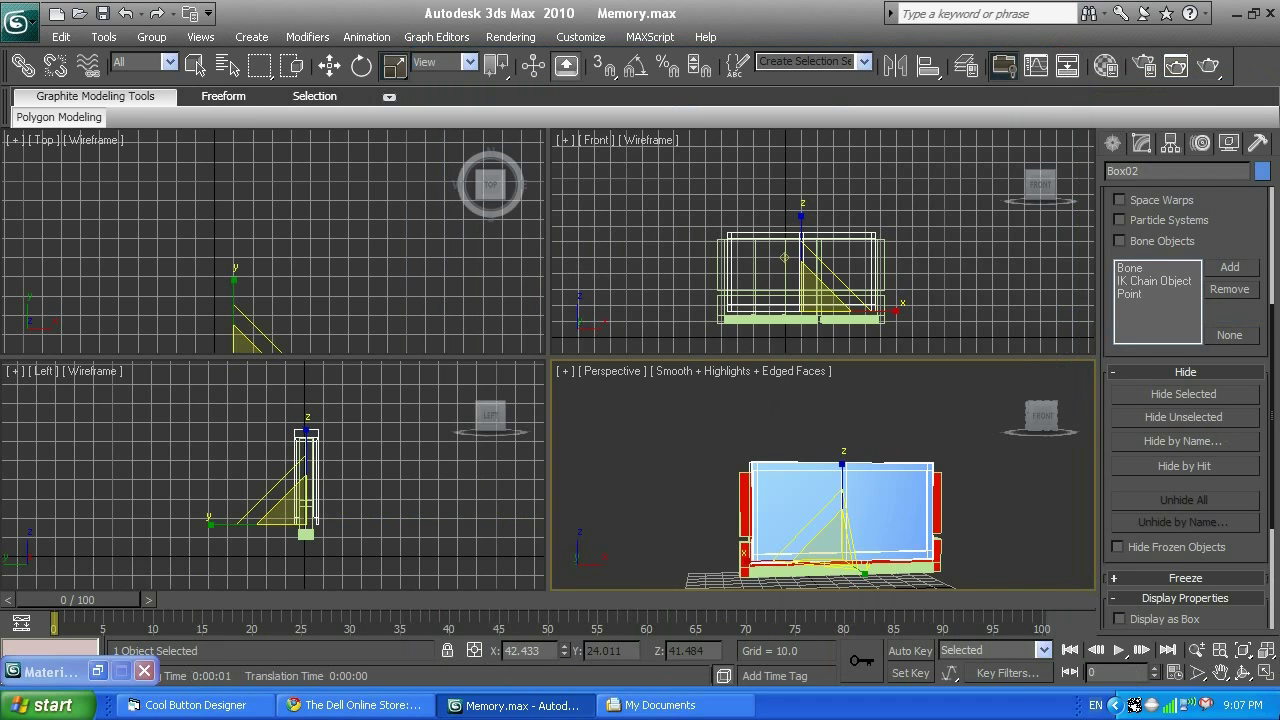
{"action": "left_click", "coordinate": [1244, 672]}
{"action": "left_click_drag", "start_coordinate": [900, 474], "coordinate": [1007, 474]}
{"action": "key", "text": "shift+q"}
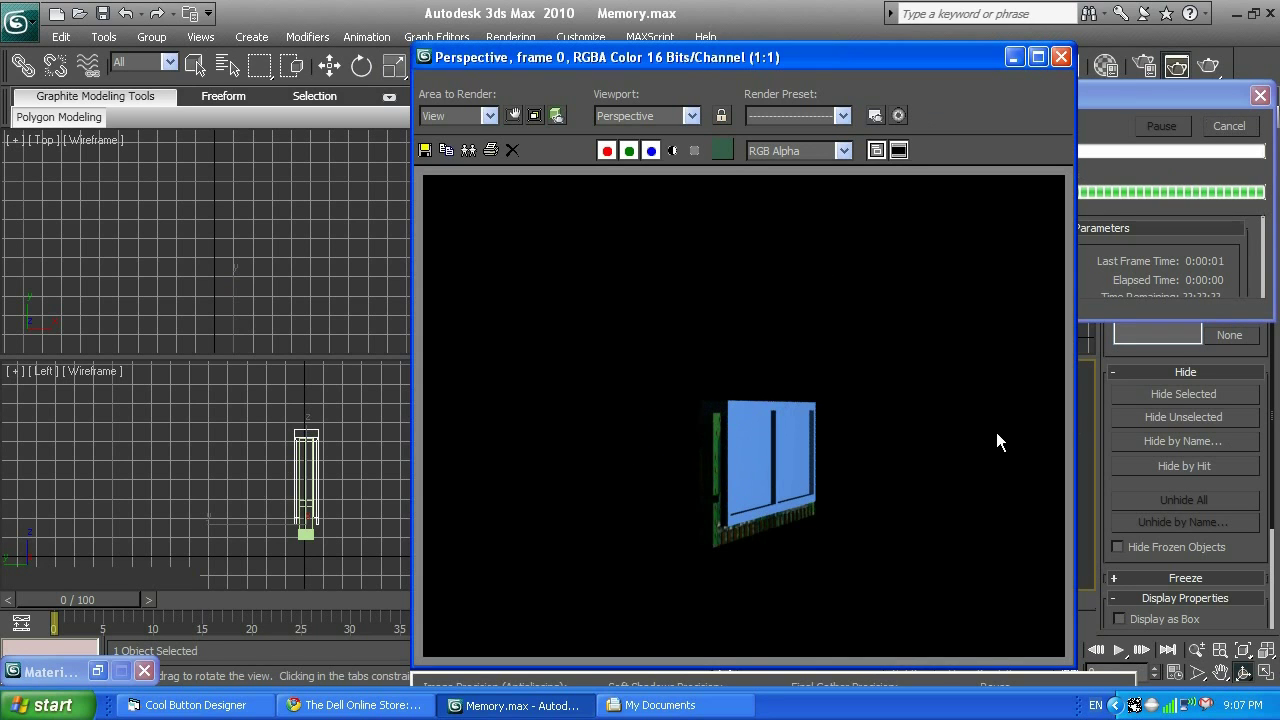
Render the cover and board from one more orbited angle, then close the render
{"action": "left_click", "coordinate": [1061, 57]}
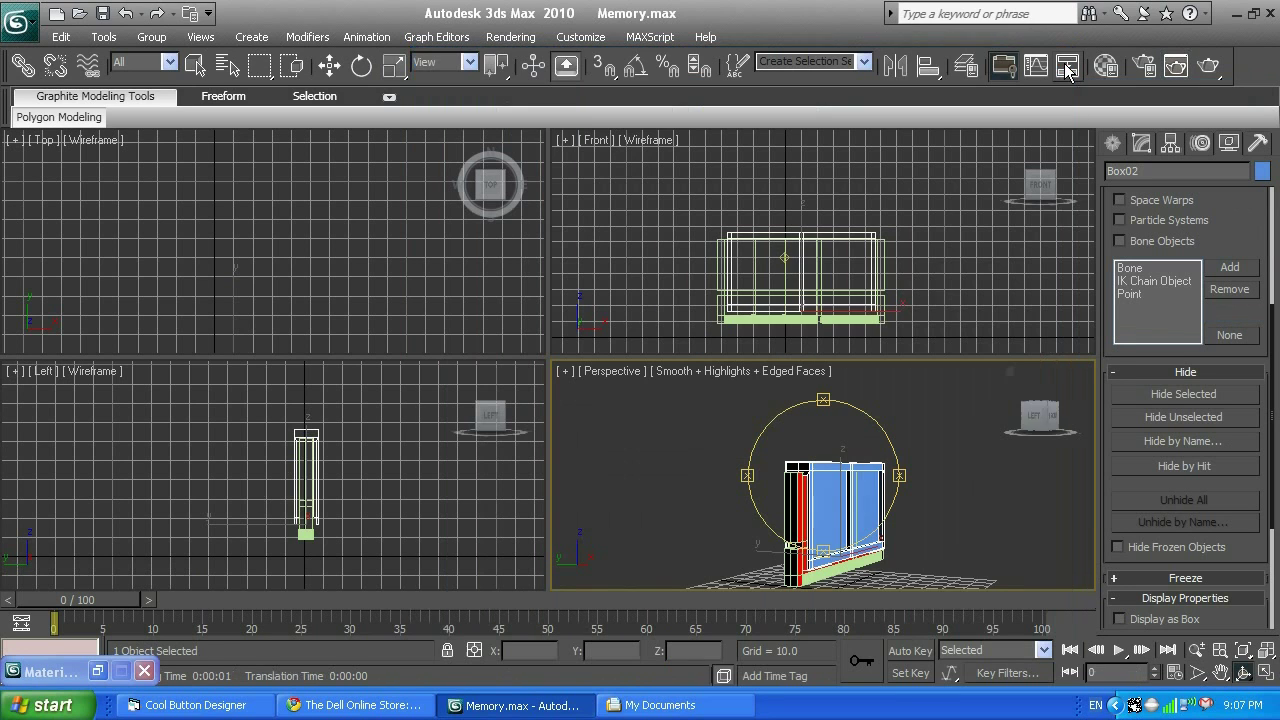
{"action": "mouse_move", "coordinate": [852, 473]}
{"action": "left_mouse_down"}
{"action": "mouse_move", "coordinate": [543, 473]}
{"action": "mouse_move", "coordinate": [845, 476]}
{"action": "left_mouse_up"}
{"action": "key", "text": "shift+q"}
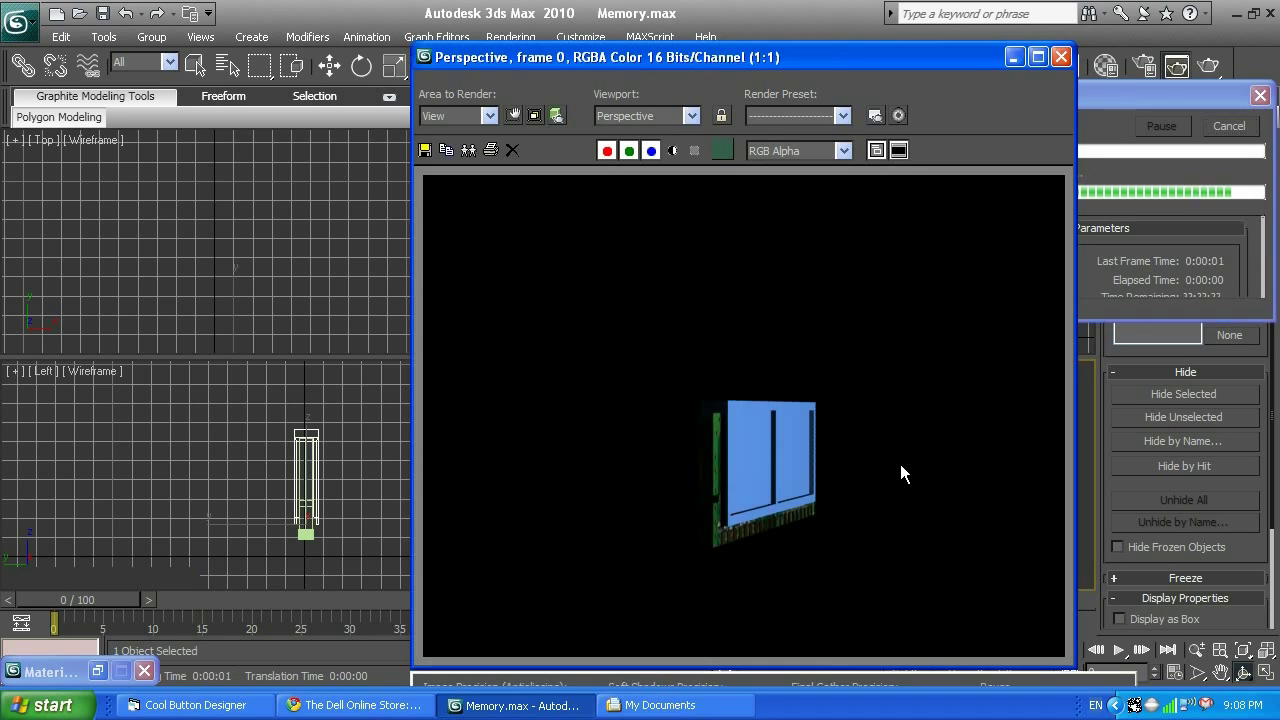
{"action": "left_click", "coordinate": [1066, 58]}
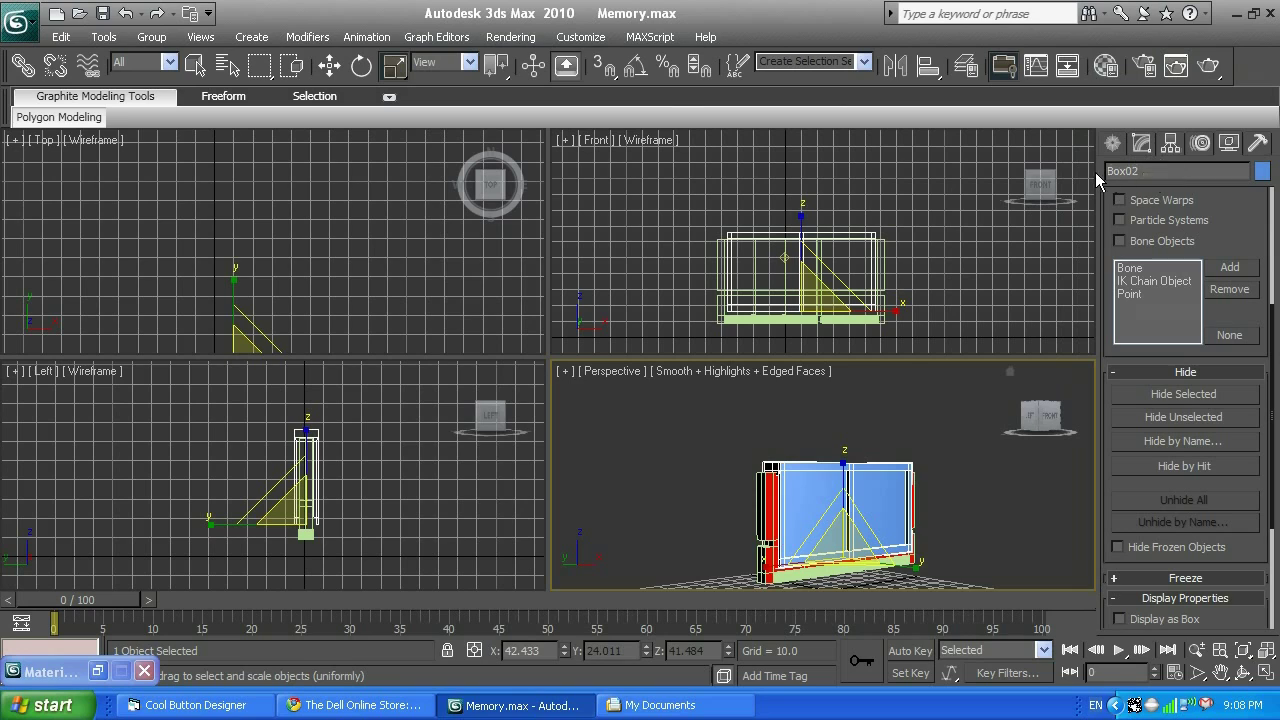
Rename Box02 to MemoryHeatsink and render the Perspective view from a new orbit angle
{"action": "left_click_drag", "start_coordinate": [1138, 172], "coordinate": [1108, 172]}
{"action": "type", "text": "MemoryHeatsink"}
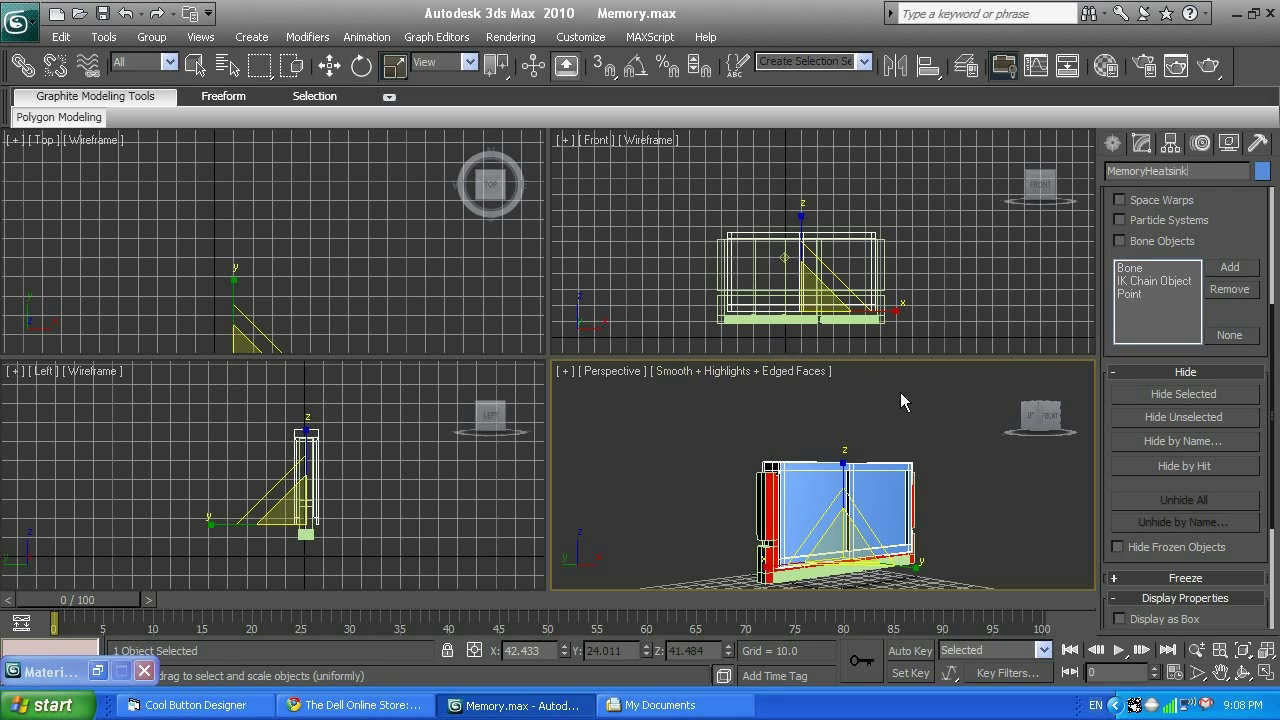
{"action": "left_click", "coordinate": [1243, 672]}
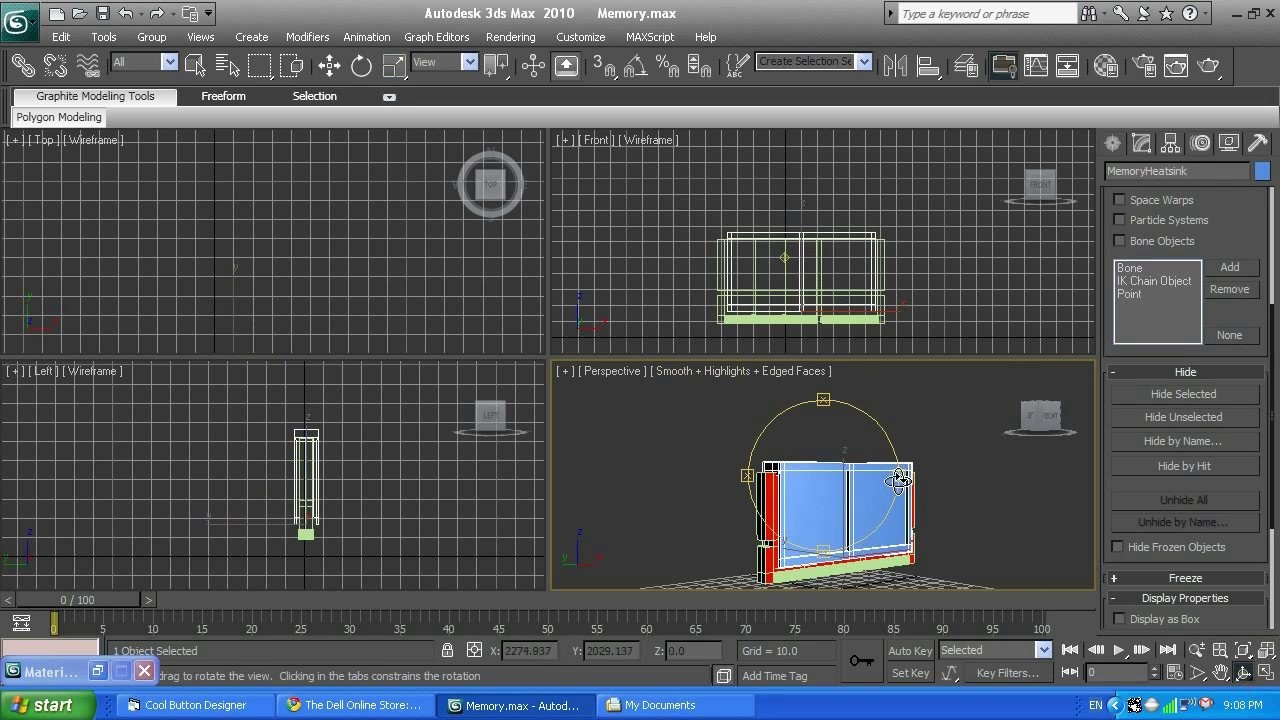
{"action": "left_click_drag", "start_coordinate": [895, 478], "coordinate": [713, 462]}
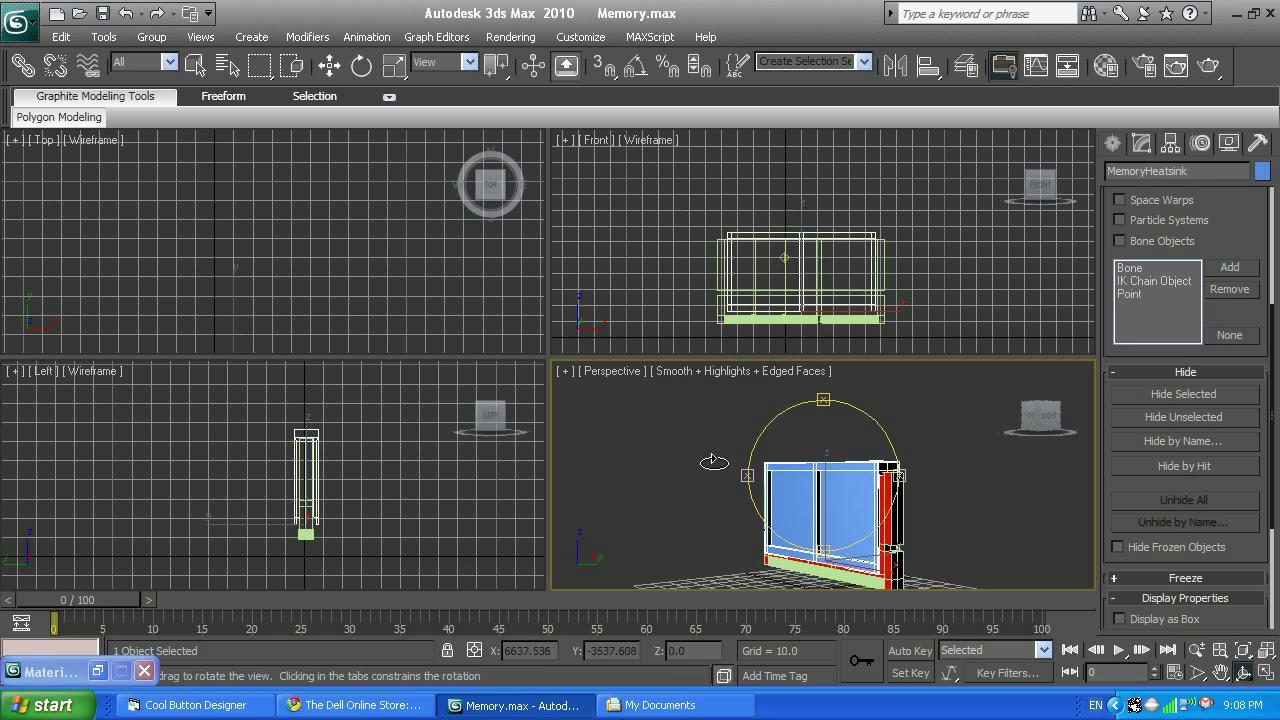
{"action": "key", "text": "shift+q"}
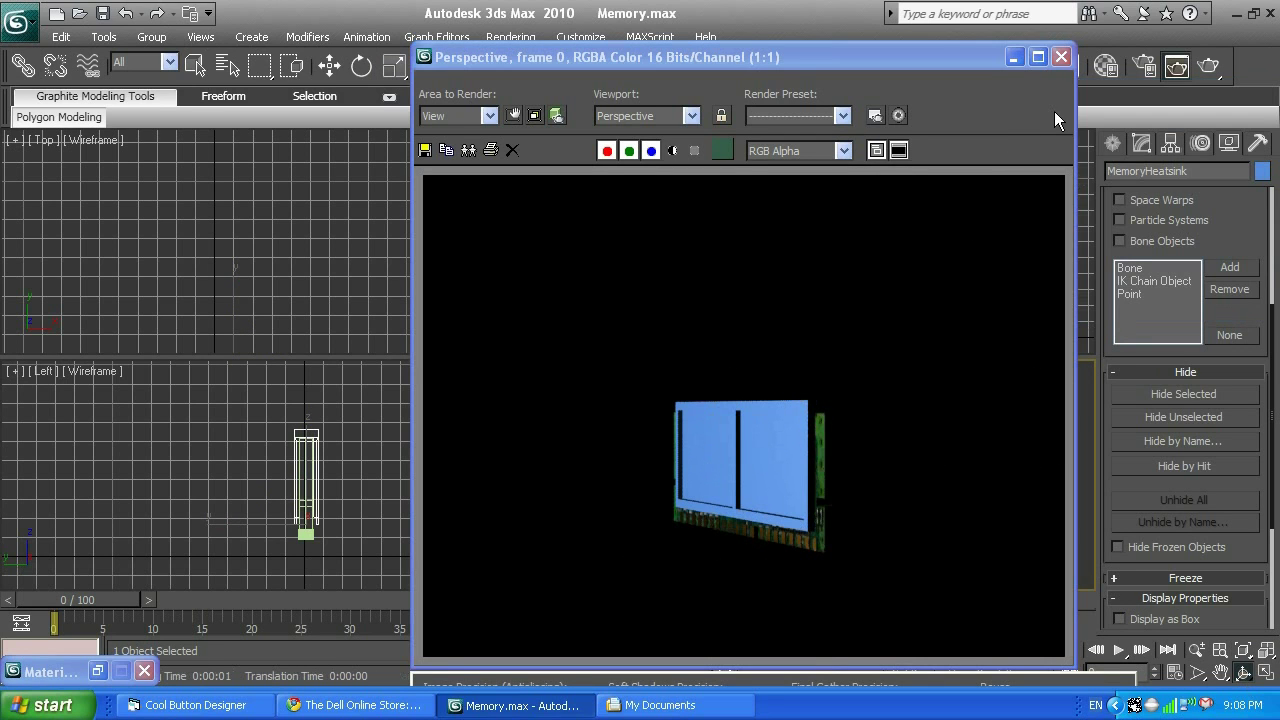
Close the render, compare with the Dell memory photo, then return to the Front viewport
{"action": "left_click", "coordinate": [1061, 56]}
{"action": "left_click", "coordinate": [285, 712]}
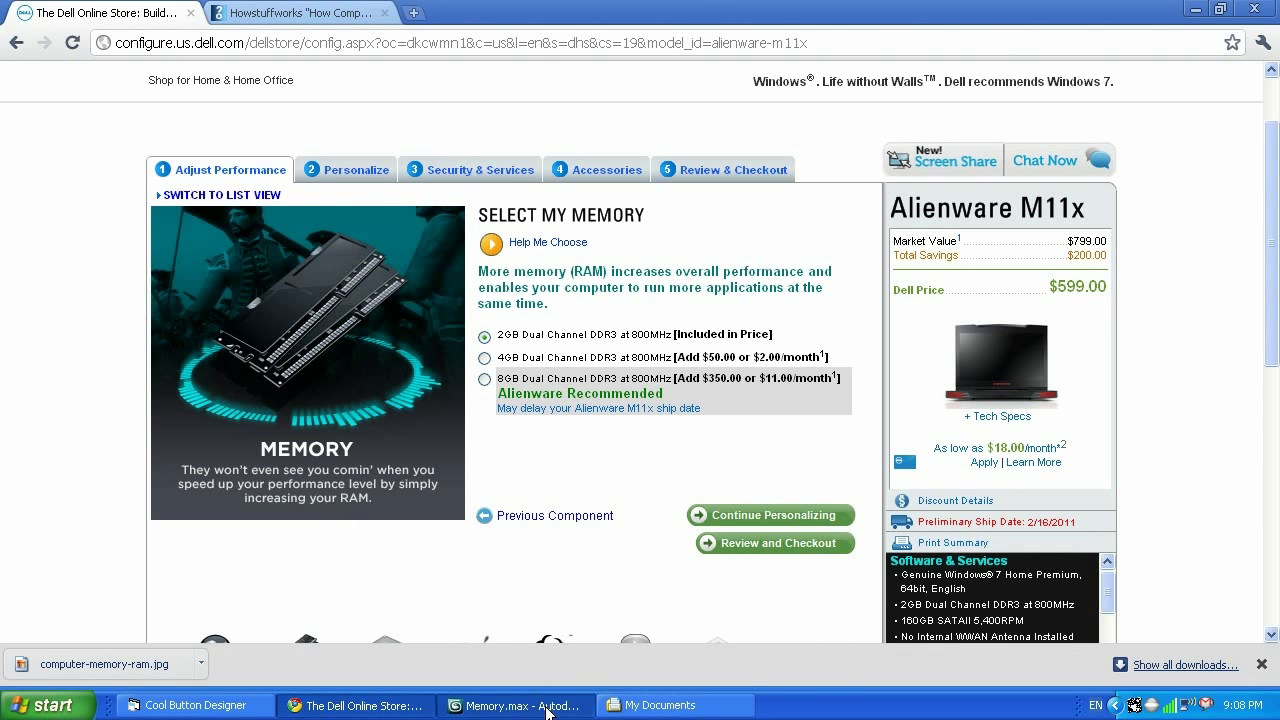
{"action": "left_click", "coordinate": [512, 705]}
{"action": "left_click", "coordinate": [816, 293]}
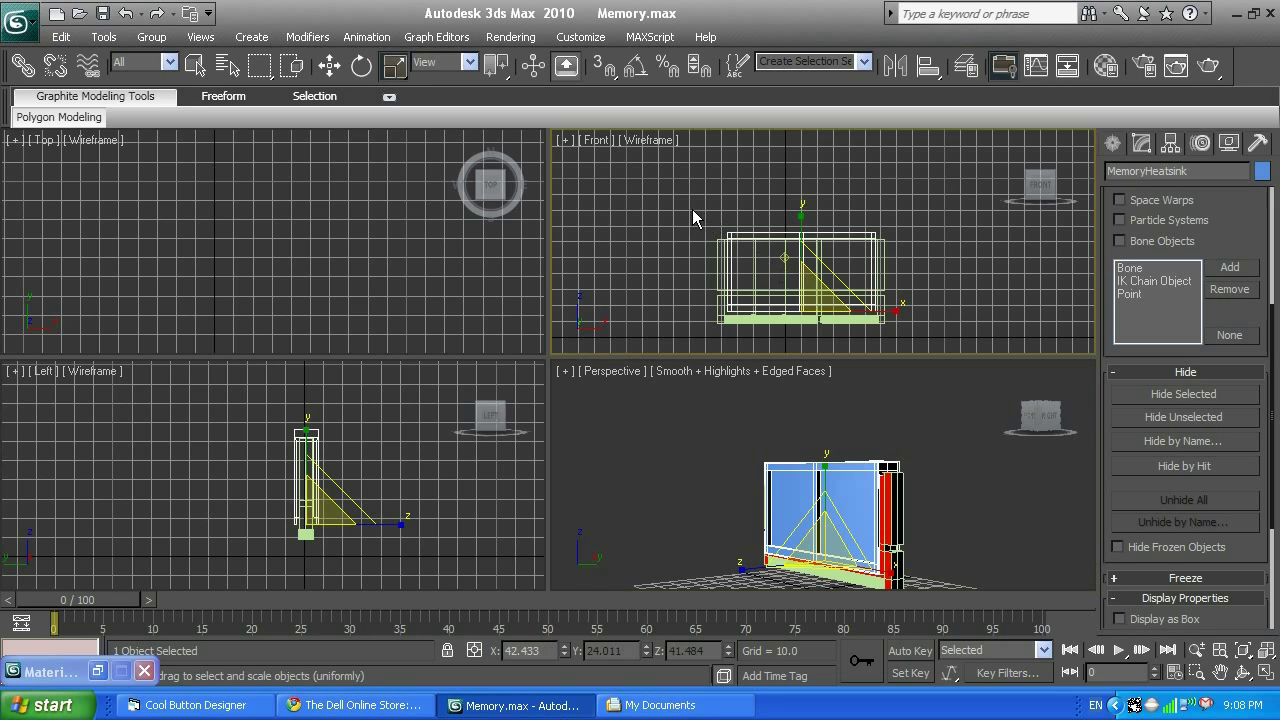
{"action": "left_click_drag", "start_coordinate": [741, 239], "coordinate": [762, 292]}
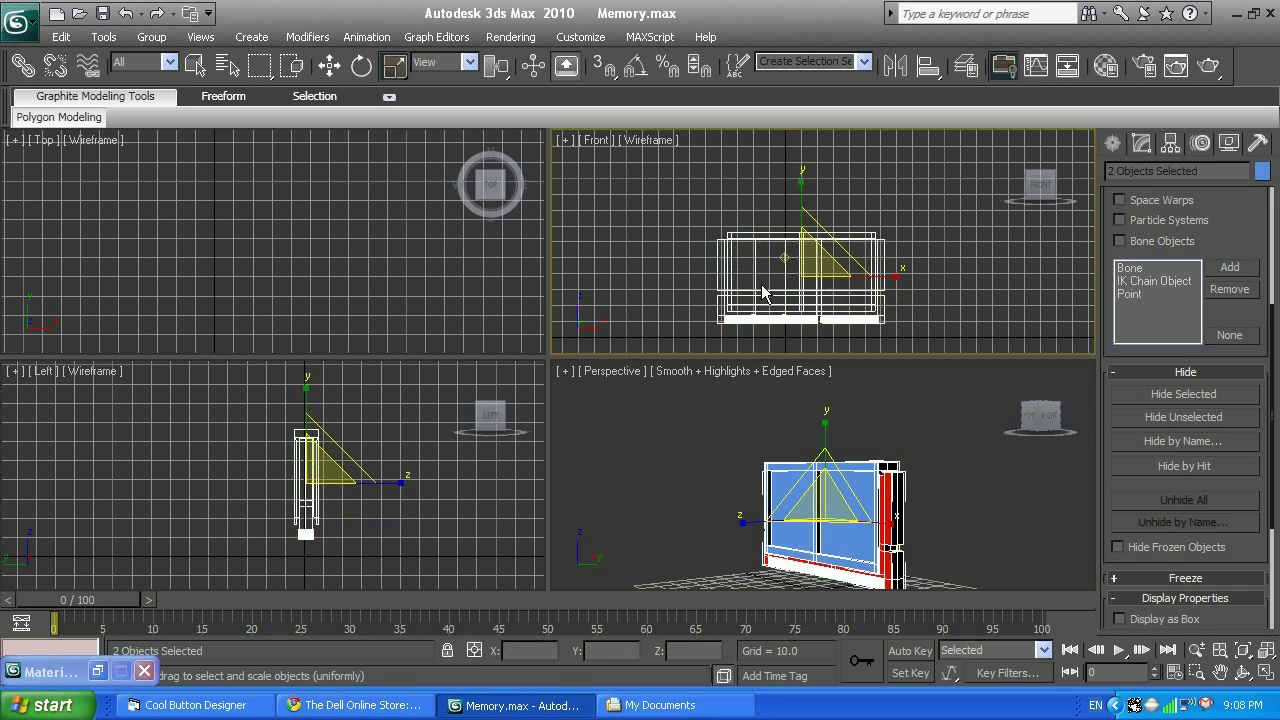
{"action": "left_click", "coordinate": [619, 178]}
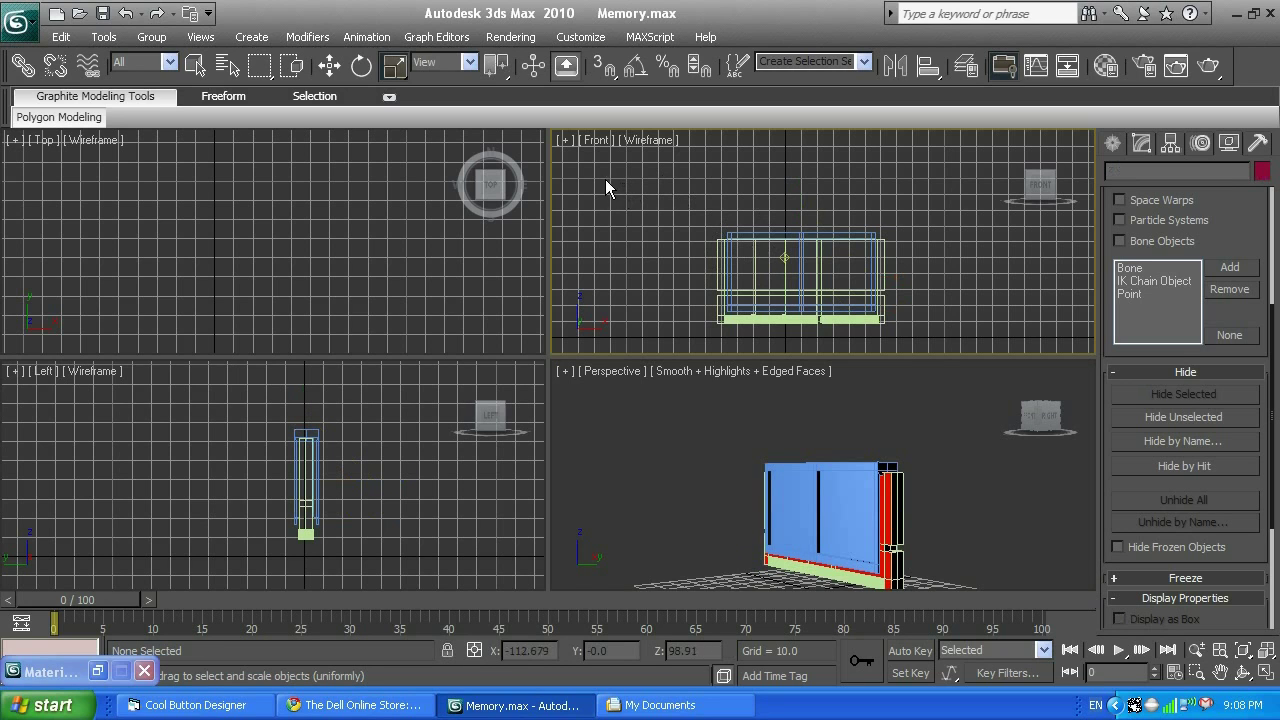